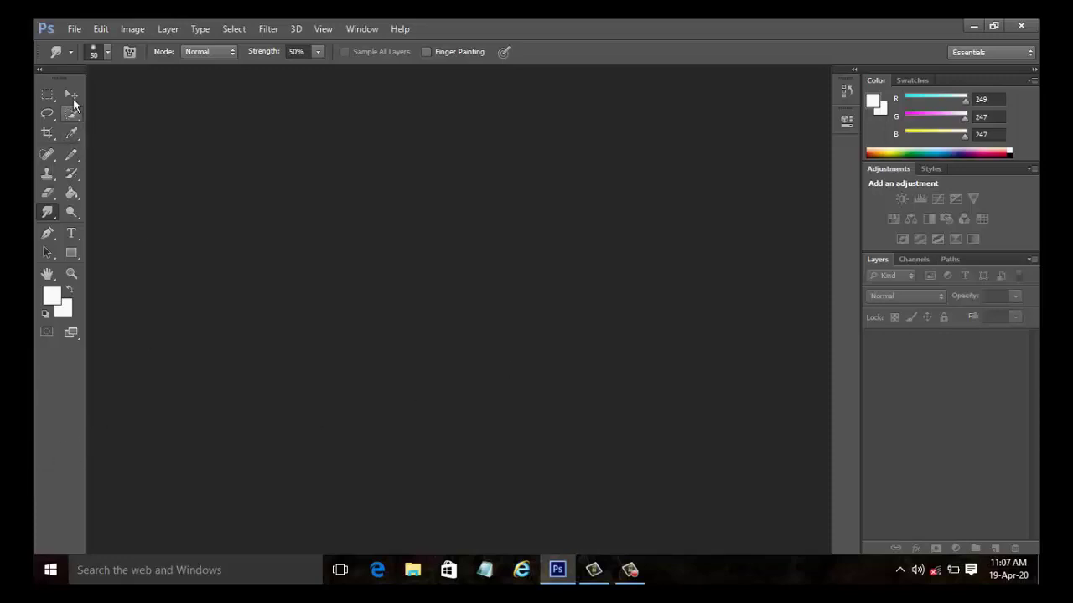
# Step: Create a new document named Twill Weave 2/1, 3 pixels wide and 3 pixels high
pyautogui.click(79, 36)
pyautogui.click(114, 45)
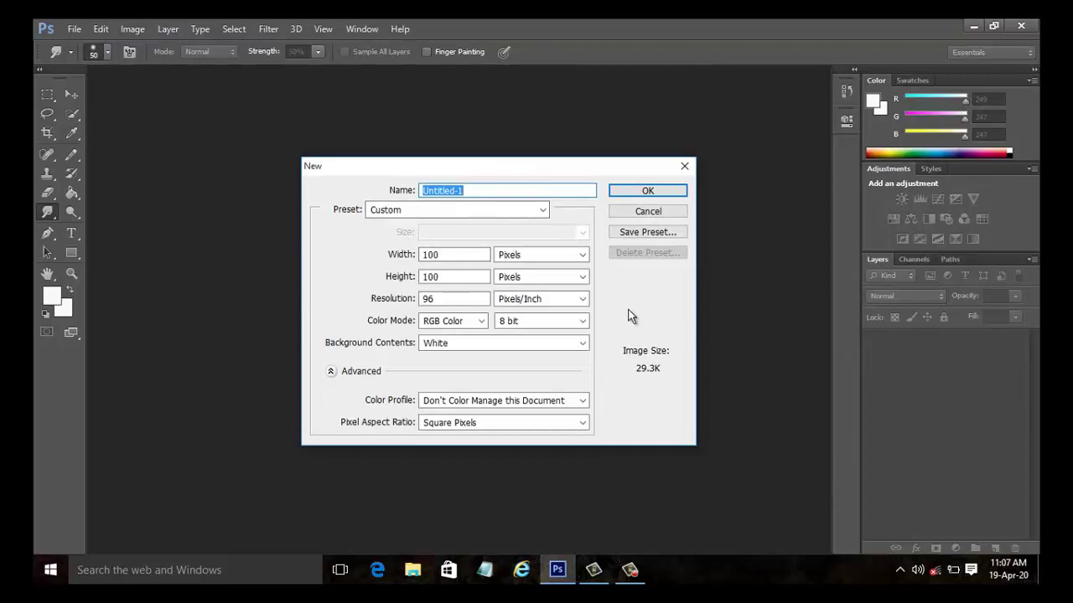
pyautogui.write('Twill Weave')
pyautogui.write('2/1')
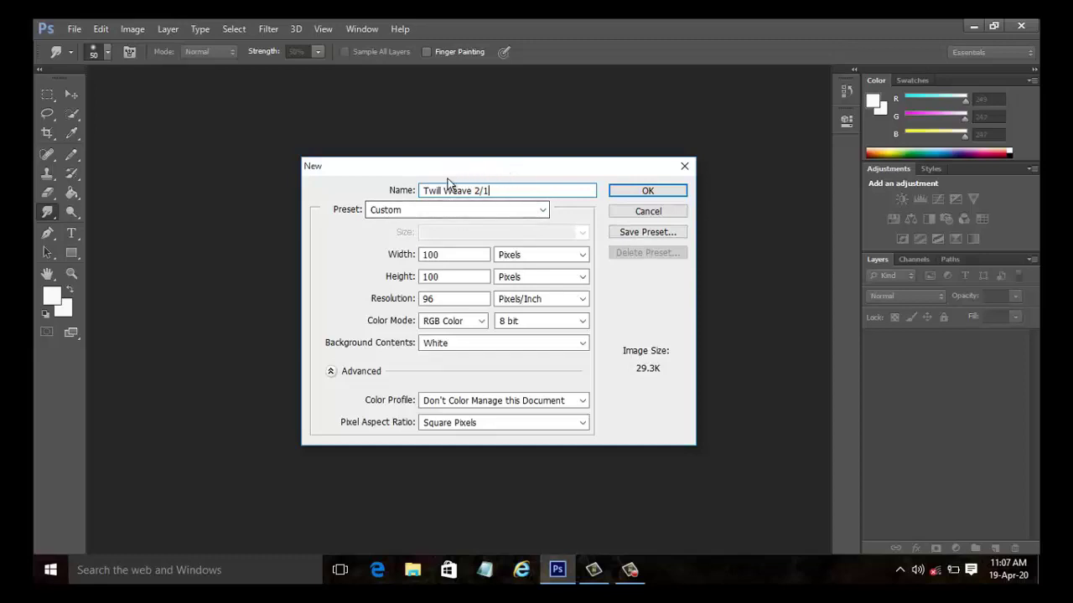
pyautogui.doubleClick(455, 257)
pyautogui.write('3')
pyautogui.doubleClick(449, 276)
pyautogui.write('3')
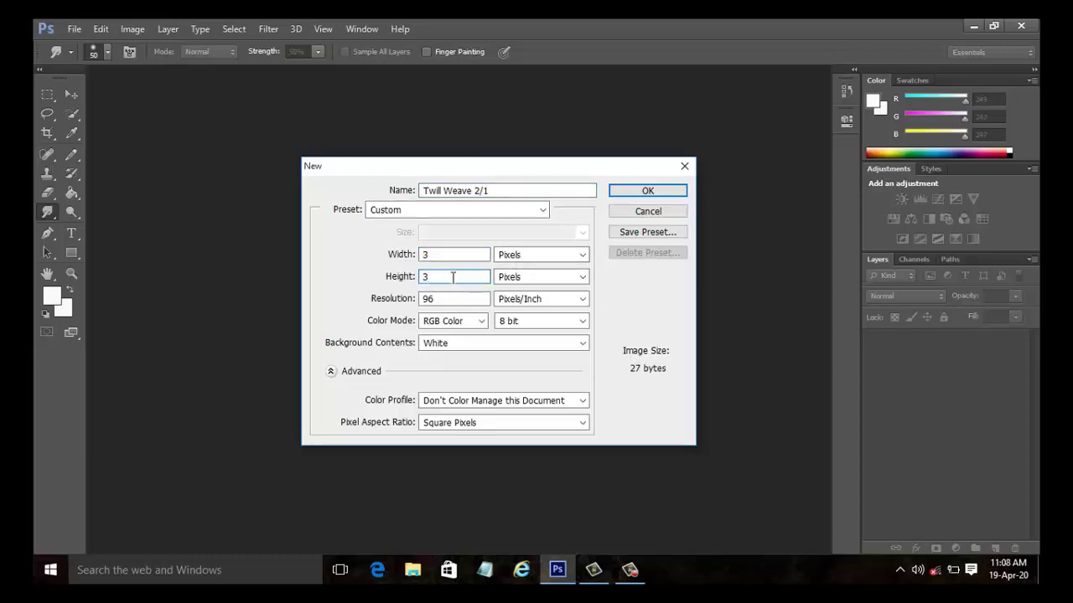
pyautogui.click(650, 191)
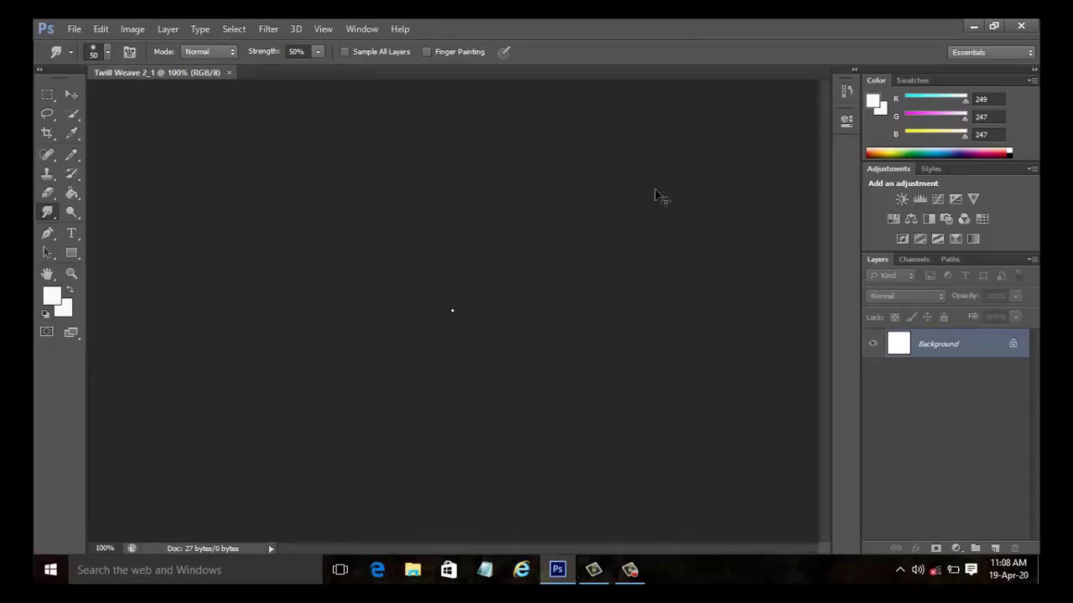
# Step: Activate the Pencil tool and set the foreground colour to red (f30b0b)
pyautogui.hotkey('ctrl', '+')
pyautogui.hotkey('ctrl', '+')
pyautogui.hotkey('ctrl', '+')
pyautogui.hotkey('ctrl', '+')
pyautogui.hotkey('ctrl', '+')
pyautogui.hotkey('ctrl', '+')
pyautogui.hotkey('ctrl', '+')
pyautogui.hotkey('ctrl', '+')
pyautogui.hotkey('ctrl', '+')
pyautogui.hotkey('ctrl', '+')
pyautogui.hotkey('ctrl', '+')
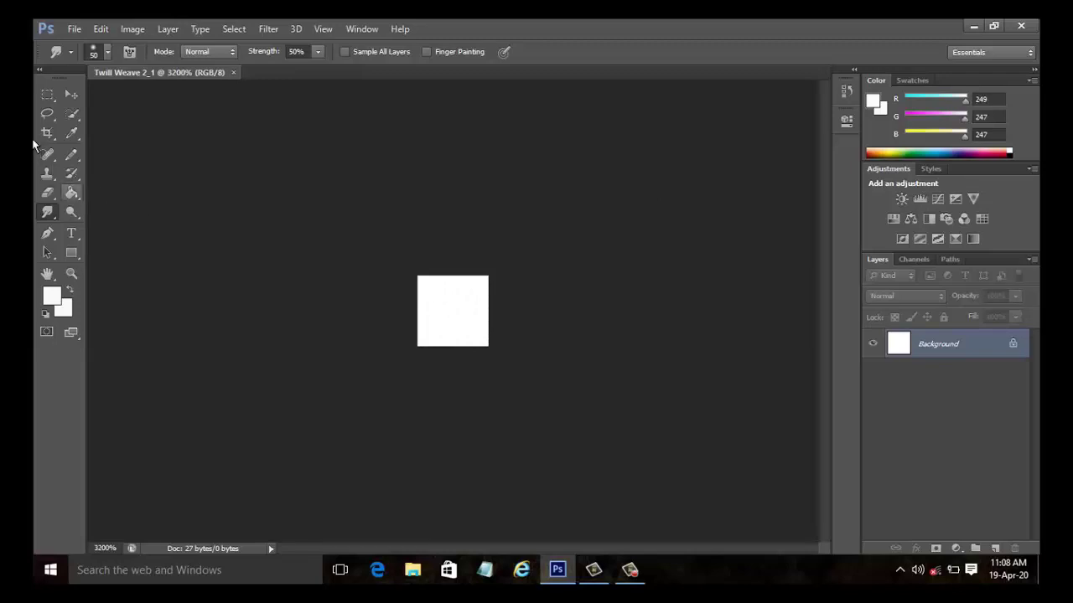
pyautogui.click(71, 159)
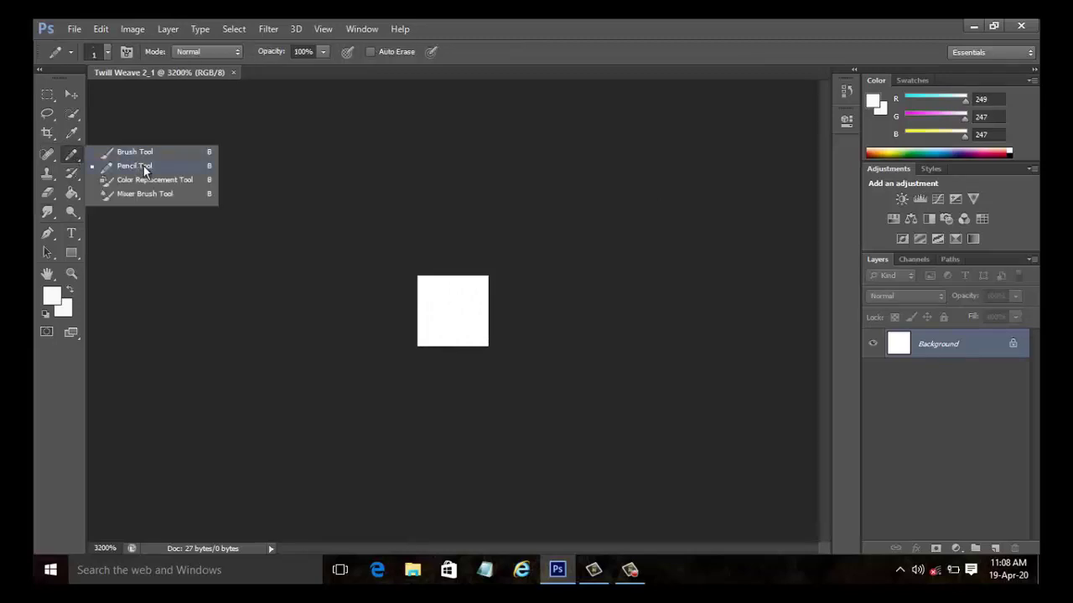
pyautogui.click(143, 166)
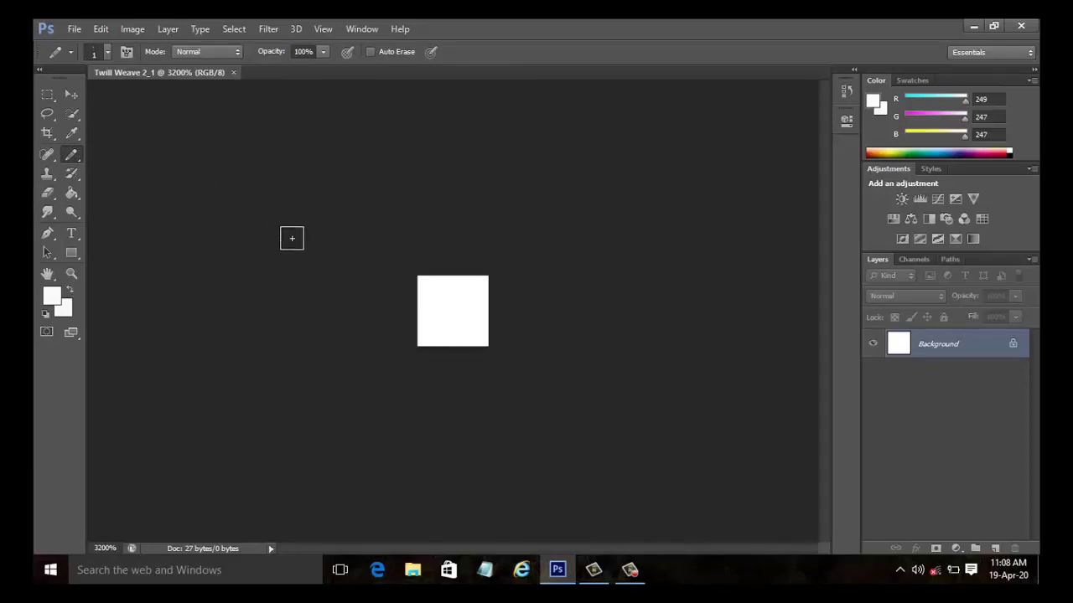
pyautogui.click(51, 297)
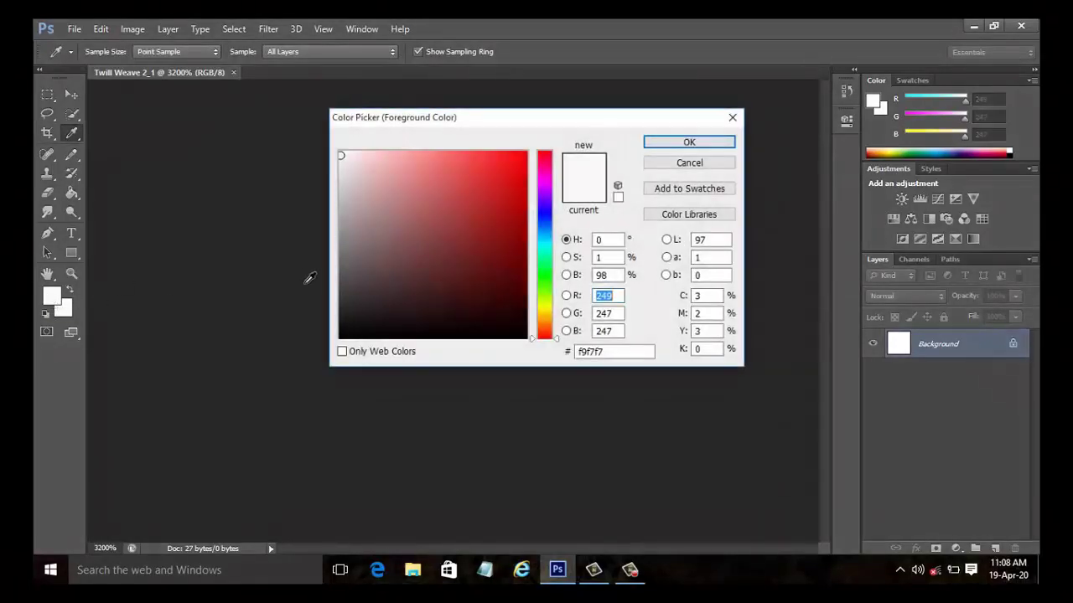
pyautogui.click(517, 159)
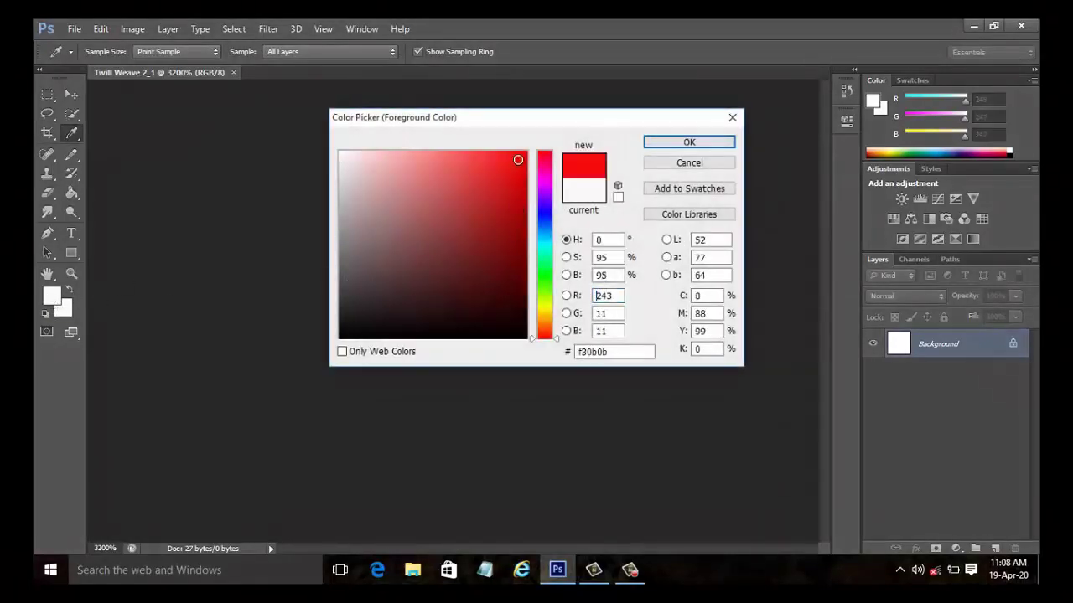
pyautogui.click(688, 143)
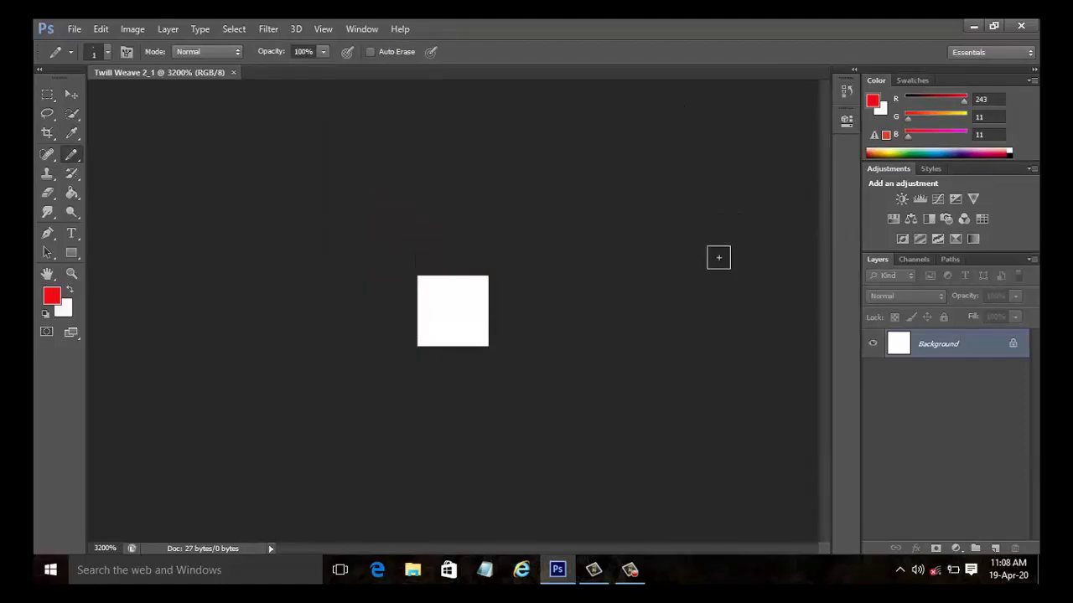
# Step: Paint six red pixels: lower two in the first column, upper two in the second, top and bottom in the third
pyautogui.click(429, 334)
pyautogui.click(428, 309)
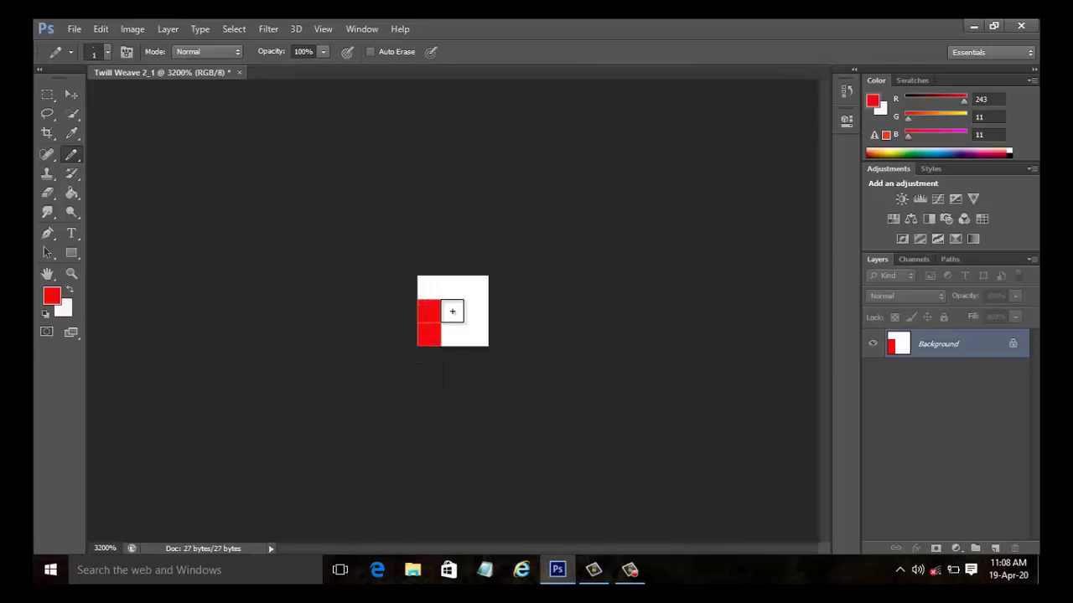
pyautogui.click(452, 311)
pyautogui.click(452, 289)
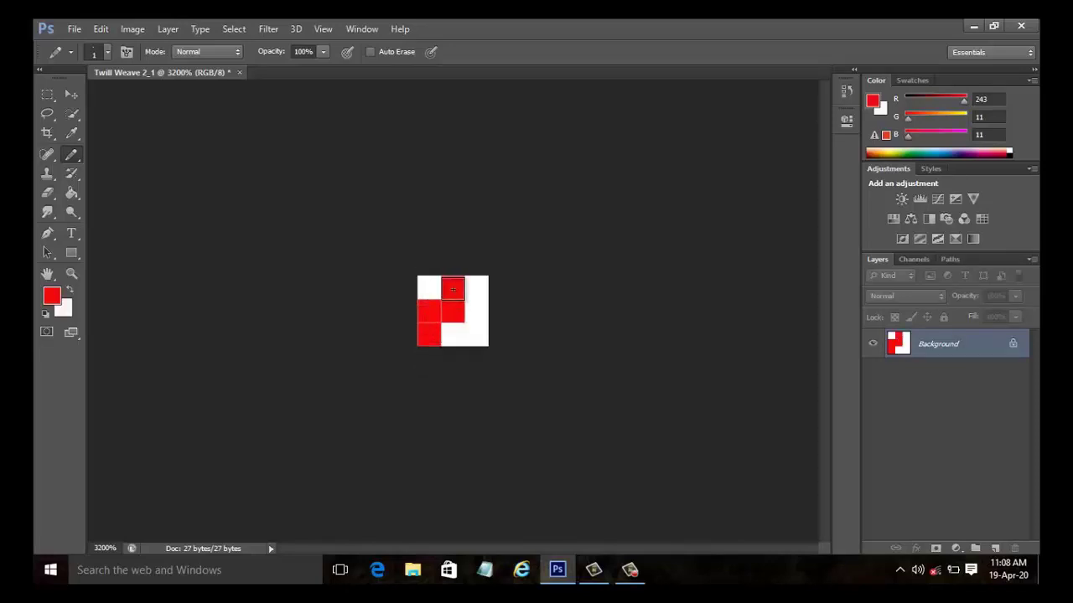
pyautogui.click(475, 286)
pyautogui.click(477, 333)
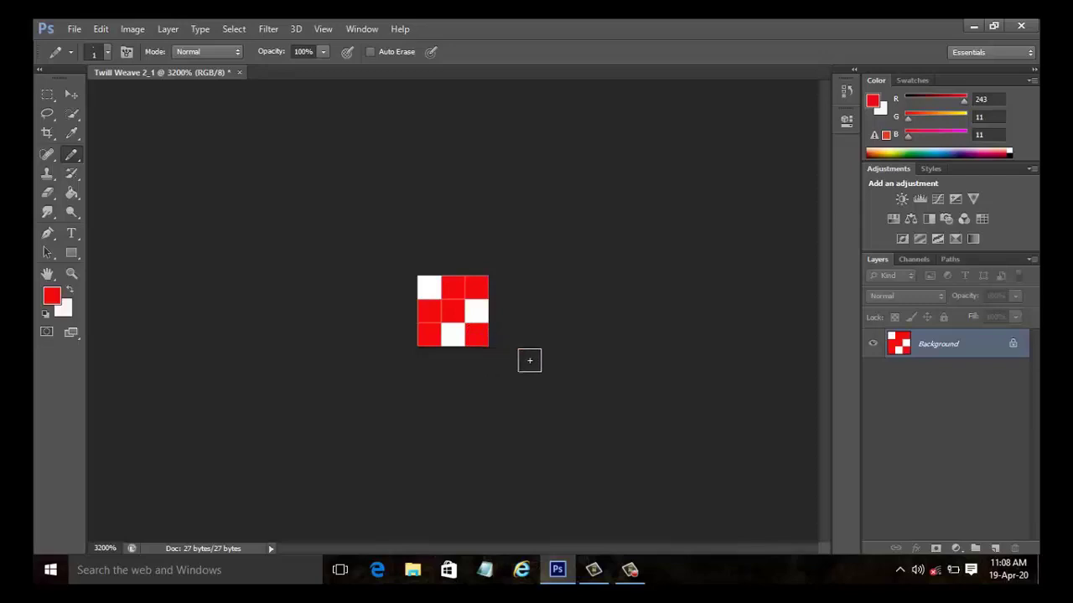
# Step: Set the foreground colour to yellow (RGB 221, 217, 0) and paint the three remaining white pixels
pyautogui.click(893, 155)
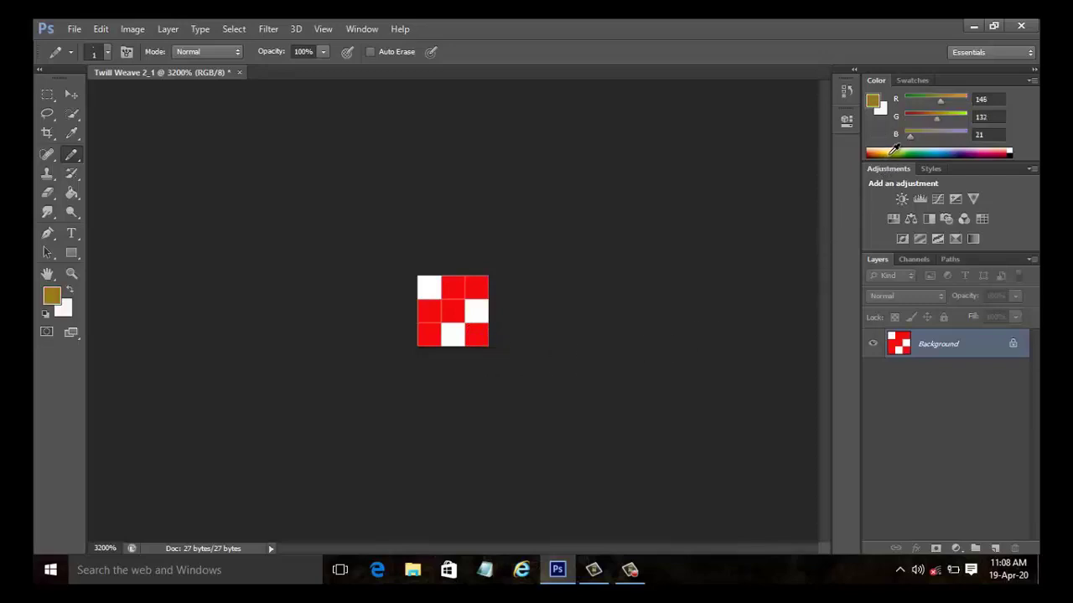
pyautogui.click(892, 152)
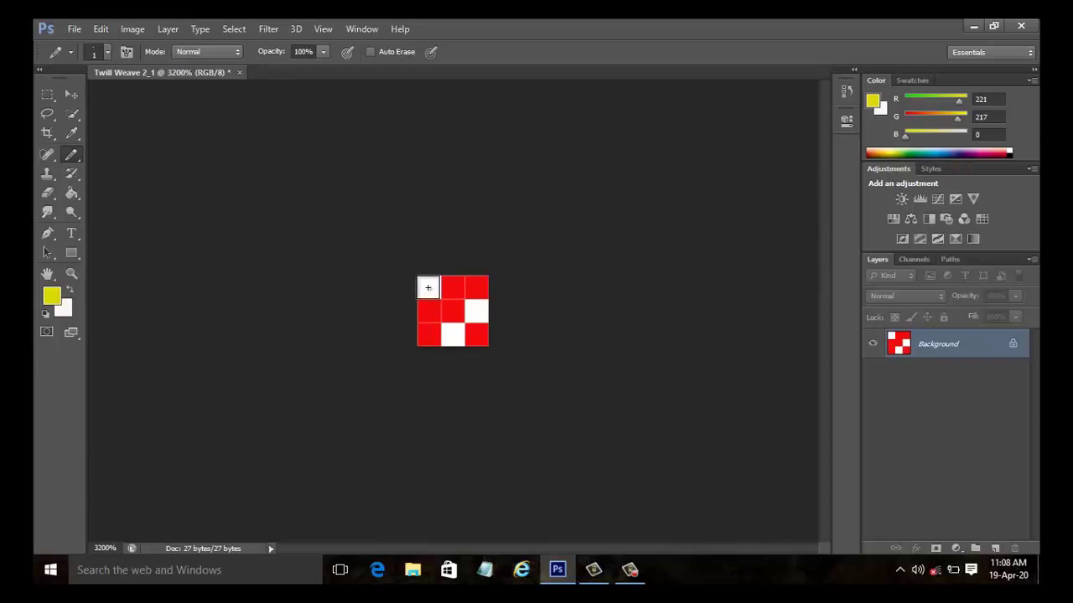
pyautogui.click(428, 288)
pyautogui.click(452, 334)
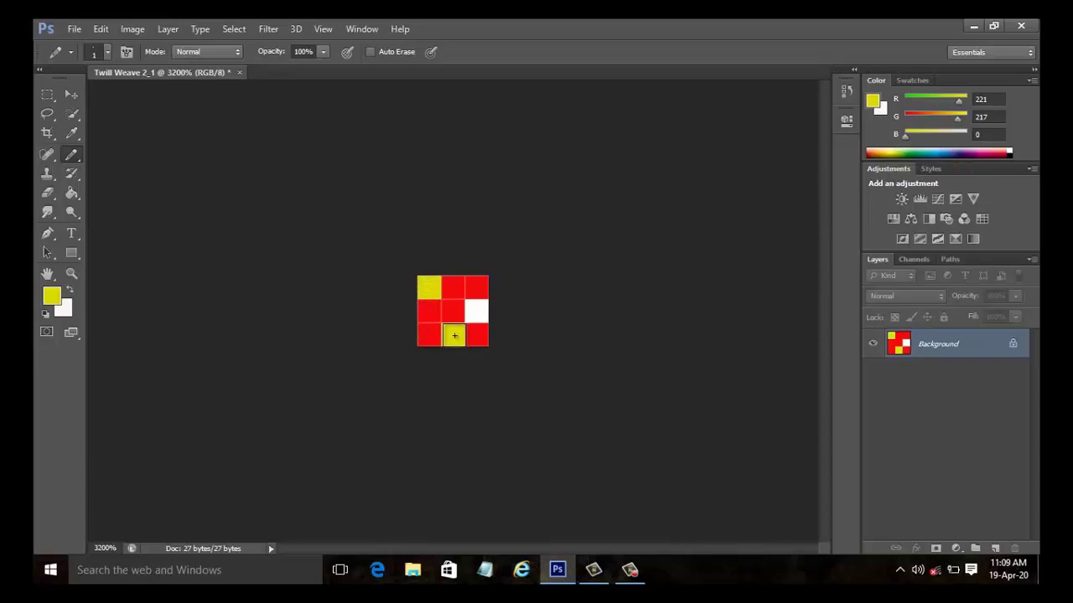
pyautogui.click(476, 314)
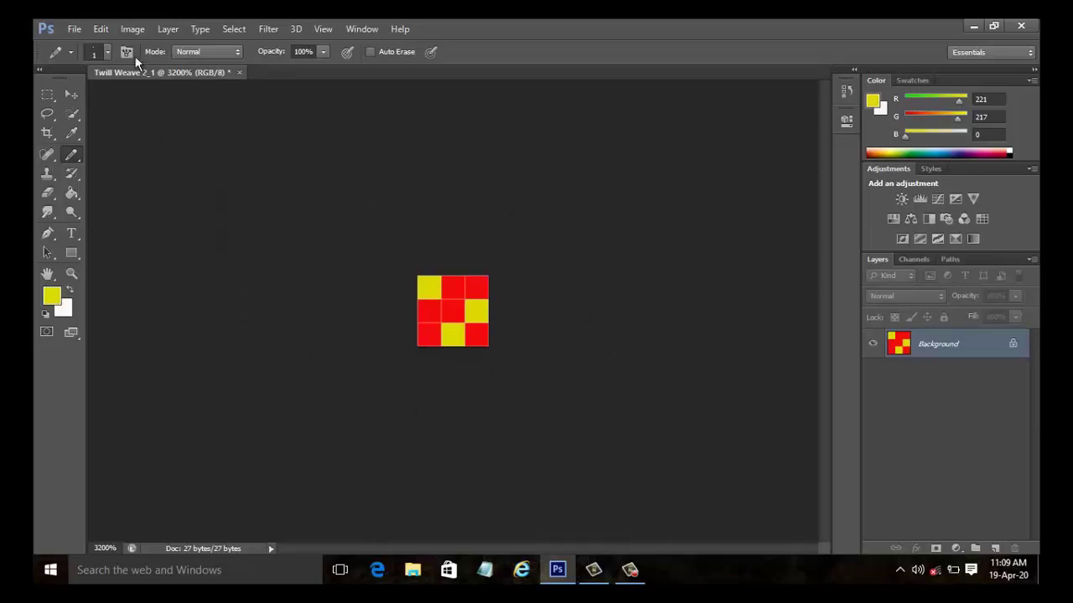
# Step: Define the red and yellow weave tile as a pattern named Twill Weave 2_1
pyautogui.click(101, 30)
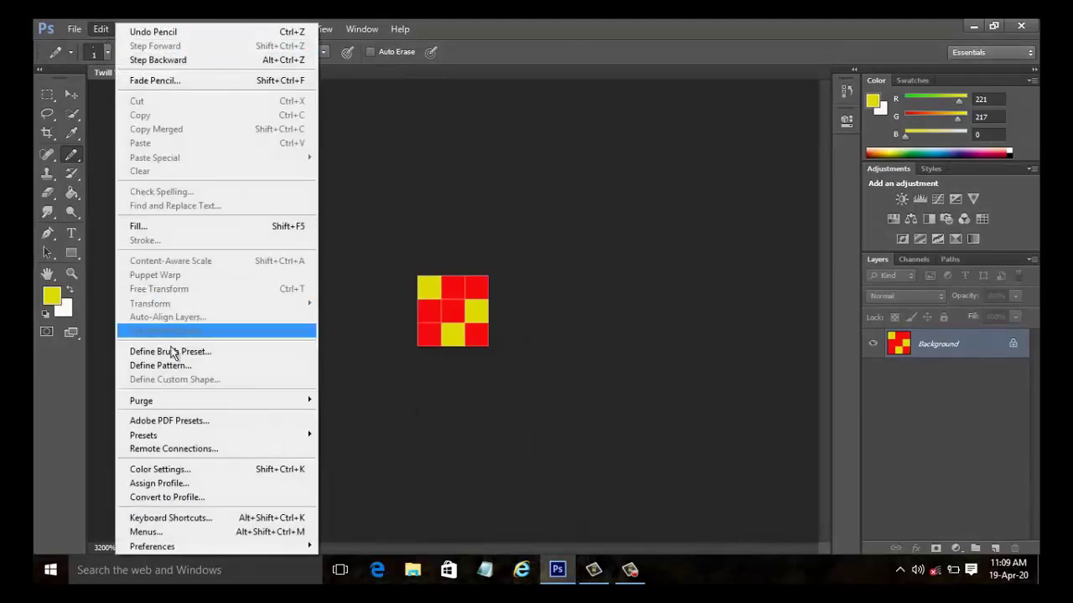
pyautogui.click(178, 367)
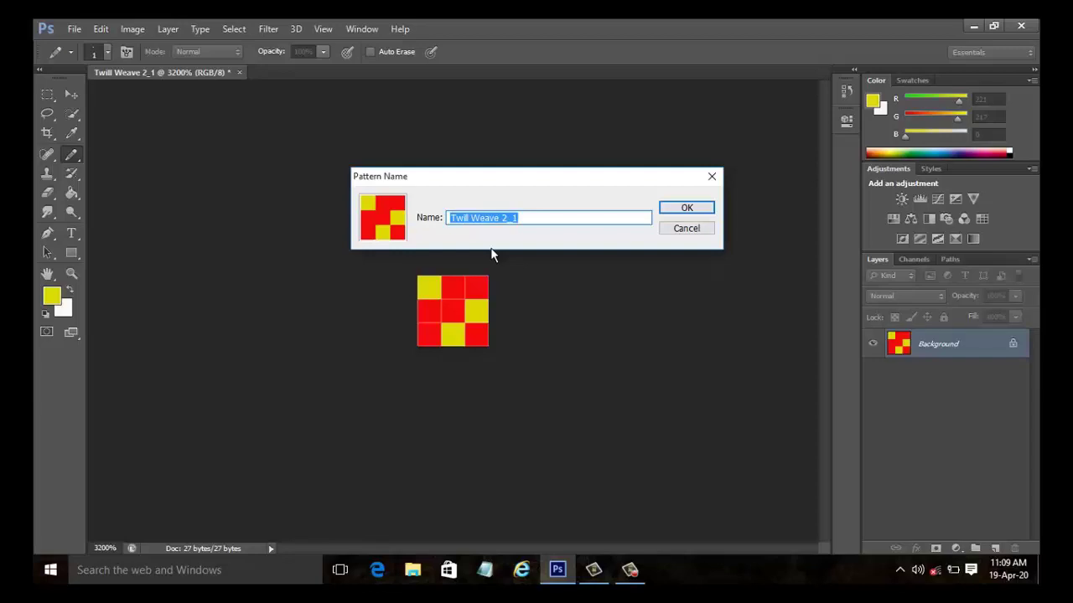
pyautogui.press('Return')
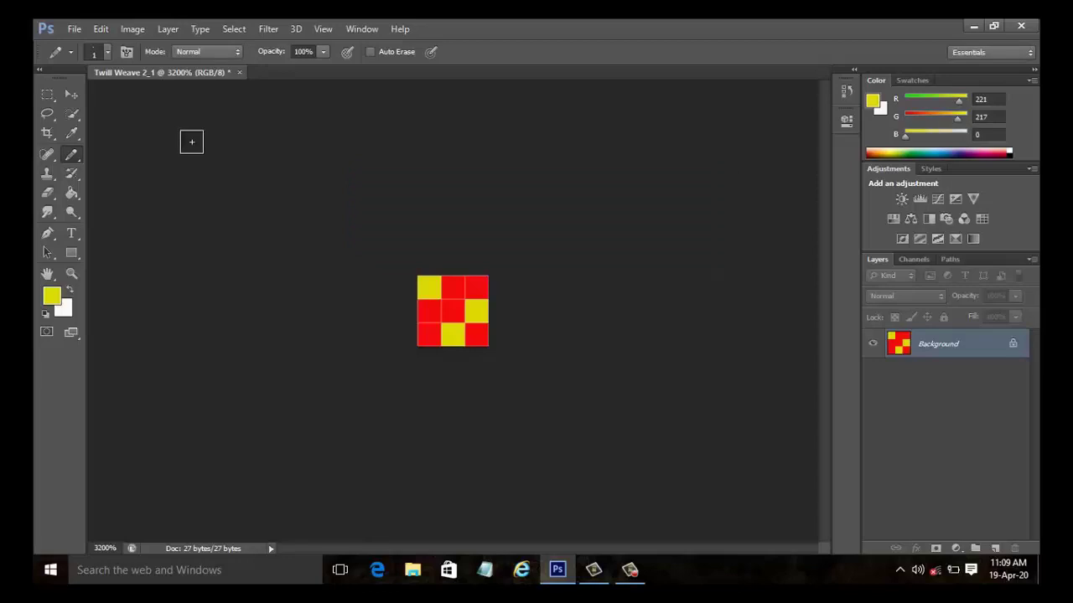
# Step: Create another new 3 by 3 pixel document named Twill 1/2
pyautogui.click(74, 28)
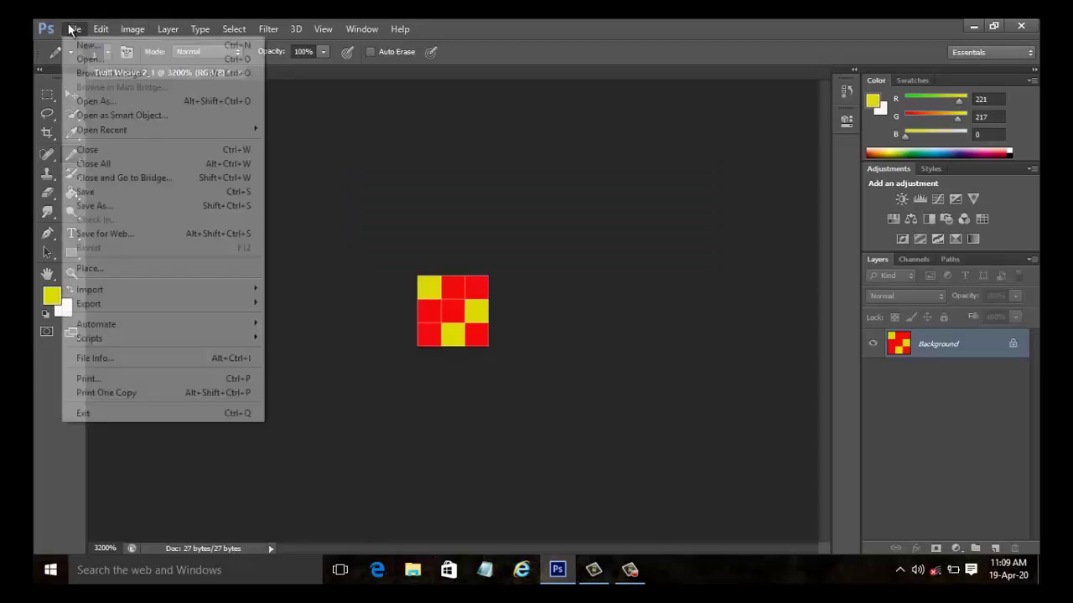
pyautogui.click(112, 48)
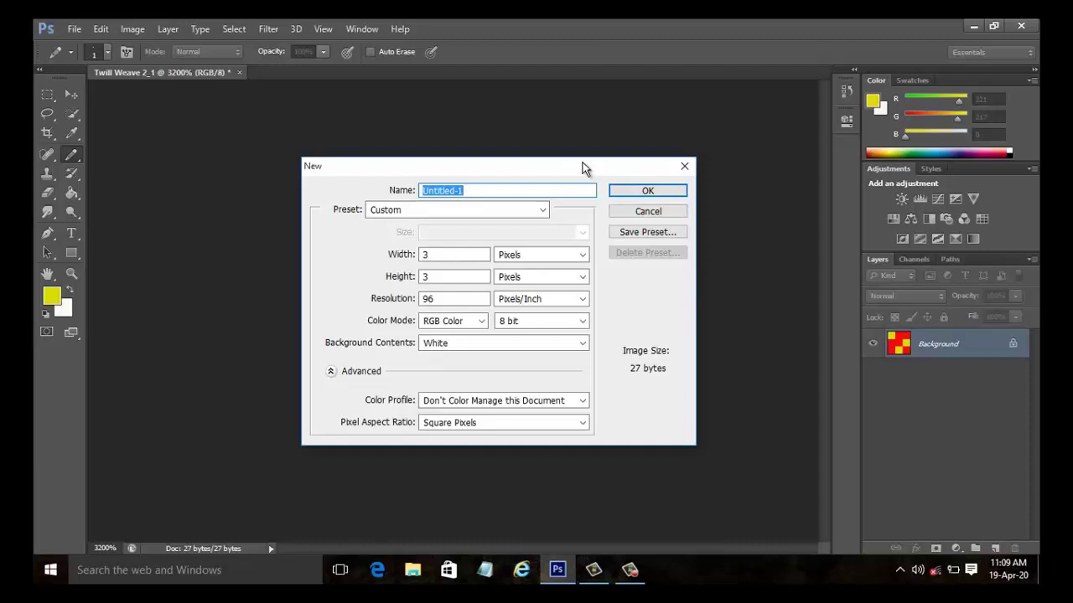
pyautogui.write('Twill 1/2')
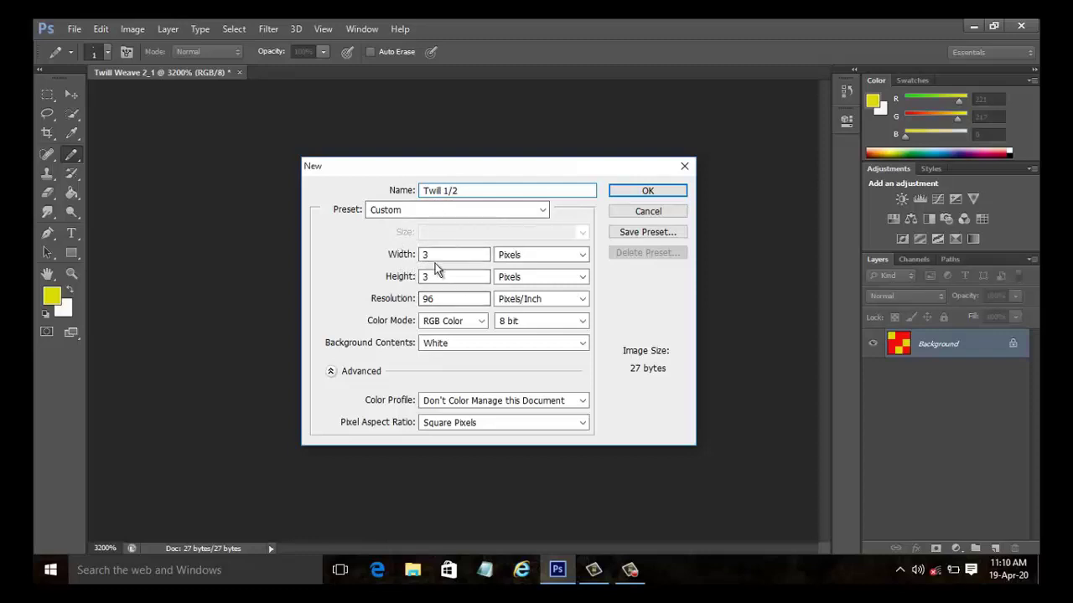
pyautogui.click(646, 193)
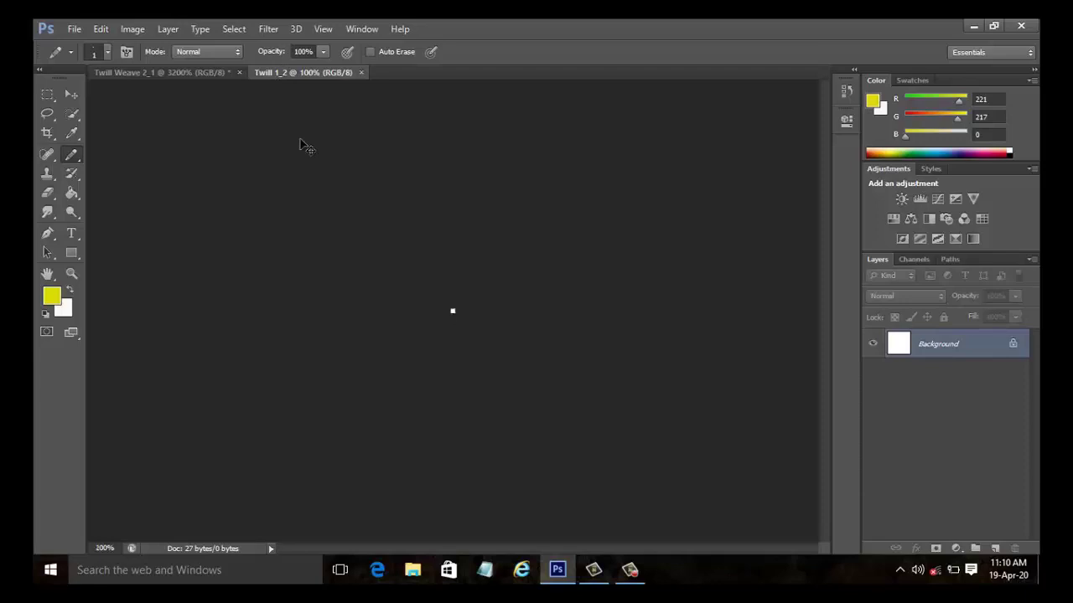
# Step: Paint the diagonal from the lower-left to the upper-right pixel in purple (RGB 89, 47, 136)
pyautogui.scroll(8, 307, 147)
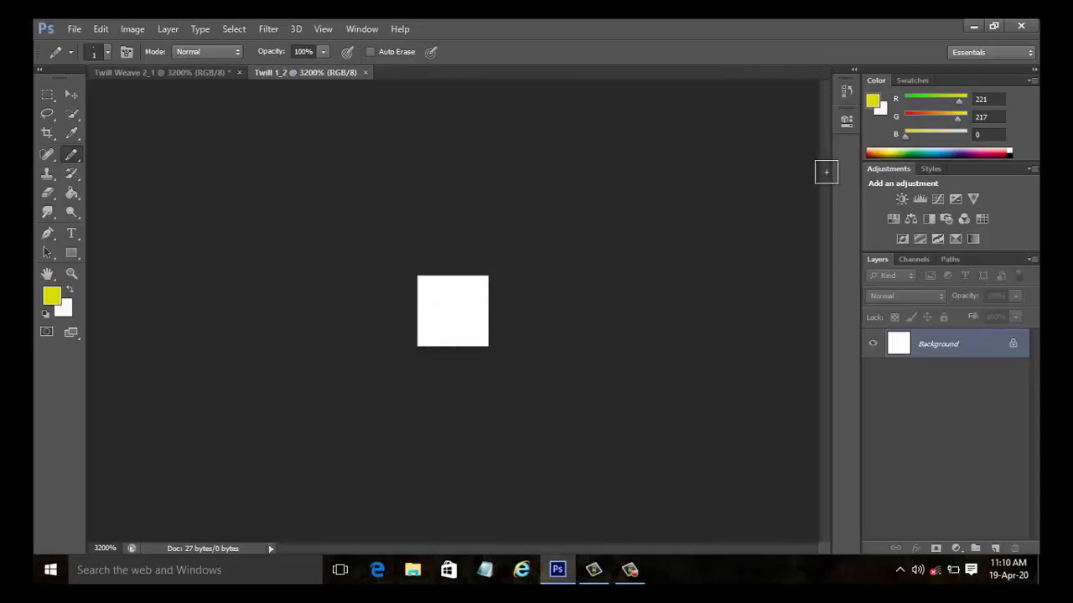
pyautogui.click(966, 151)
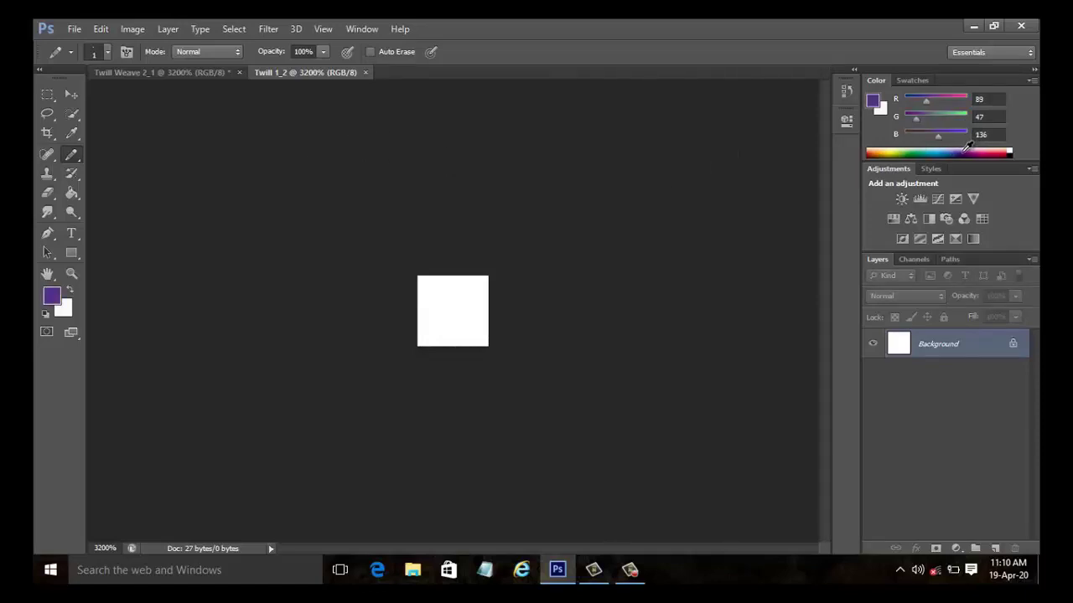
pyautogui.click(429, 334)
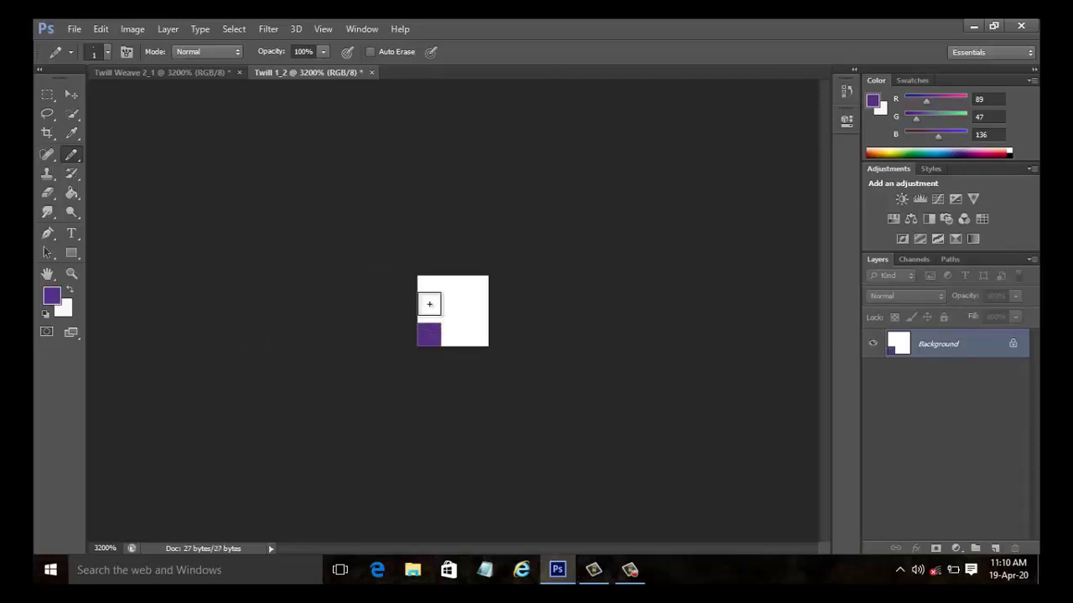
pyautogui.click(453, 310)
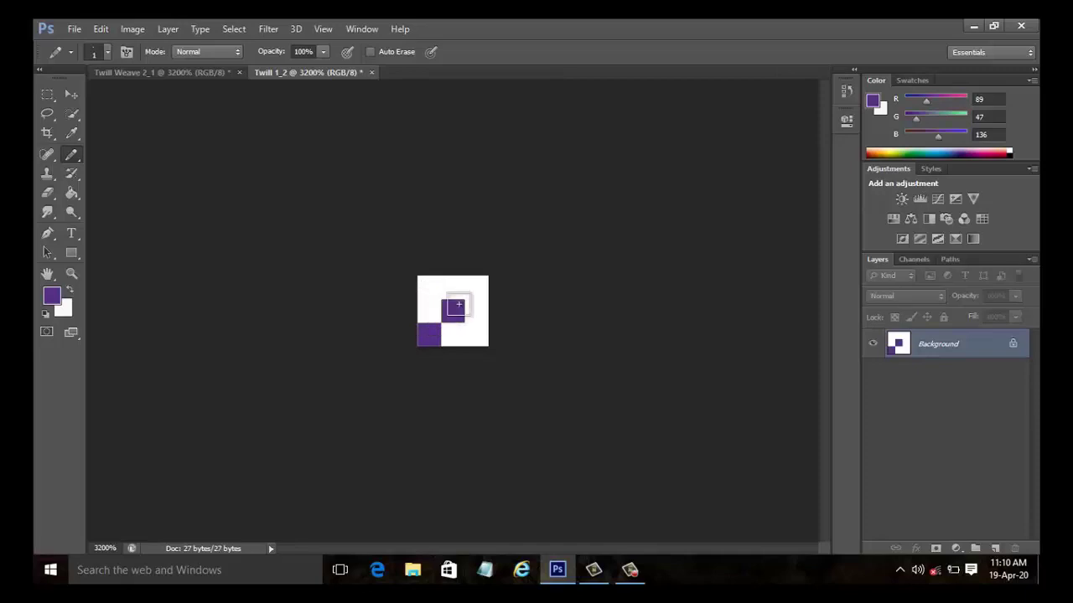
pyautogui.click(475, 286)
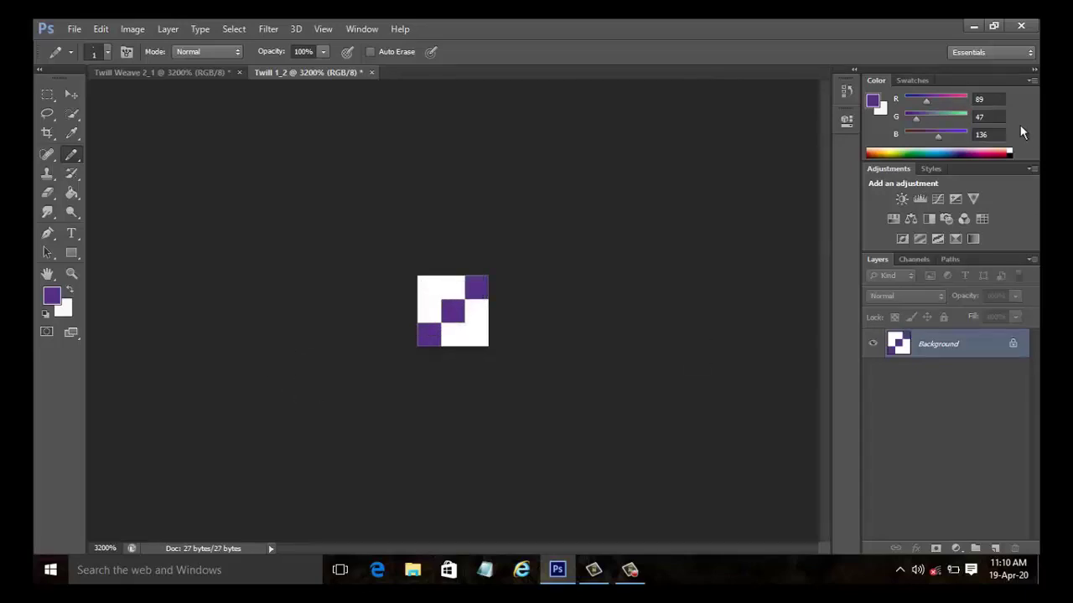
# Step: Set the foreground colour to yellow (RGB 247, 211, 45) and paint the six remaining white pixels
pyautogui.click(893, 149)
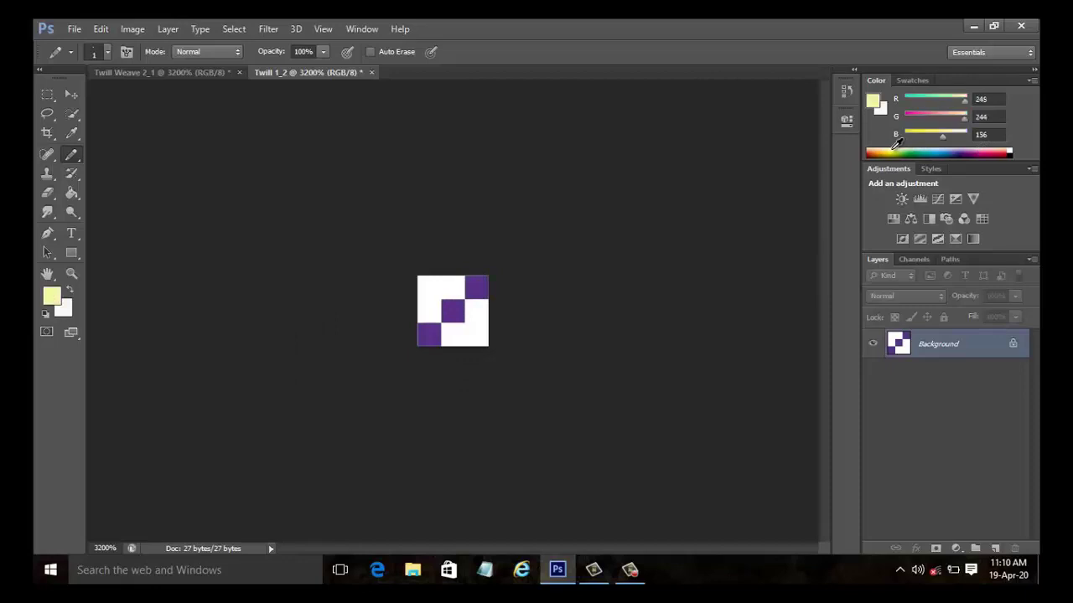
pyautogui.click(887, 150)
pyautogui.click(429, 310)
pyautogui.click(428, 287)
pyautogui.click(446, 287)
pyautogui.click(454, 331)
pyautogui.click(476, 333)
pyautogui.click(474, 312)
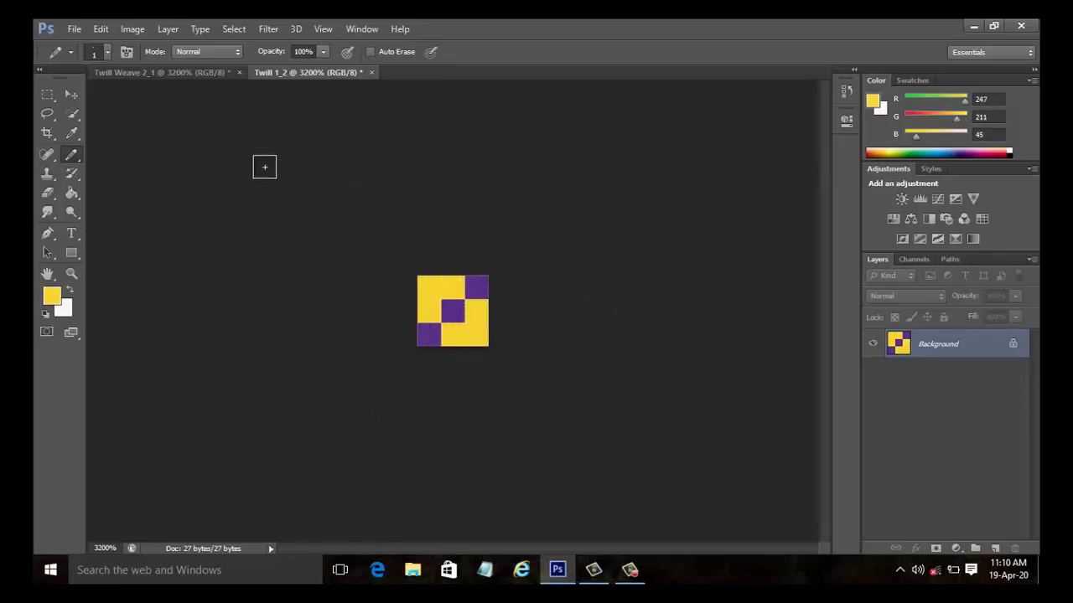
# Step: Define the purple and yellow weave tile as a pattern named Twill 1_2
pyautogui.click(101, 29)
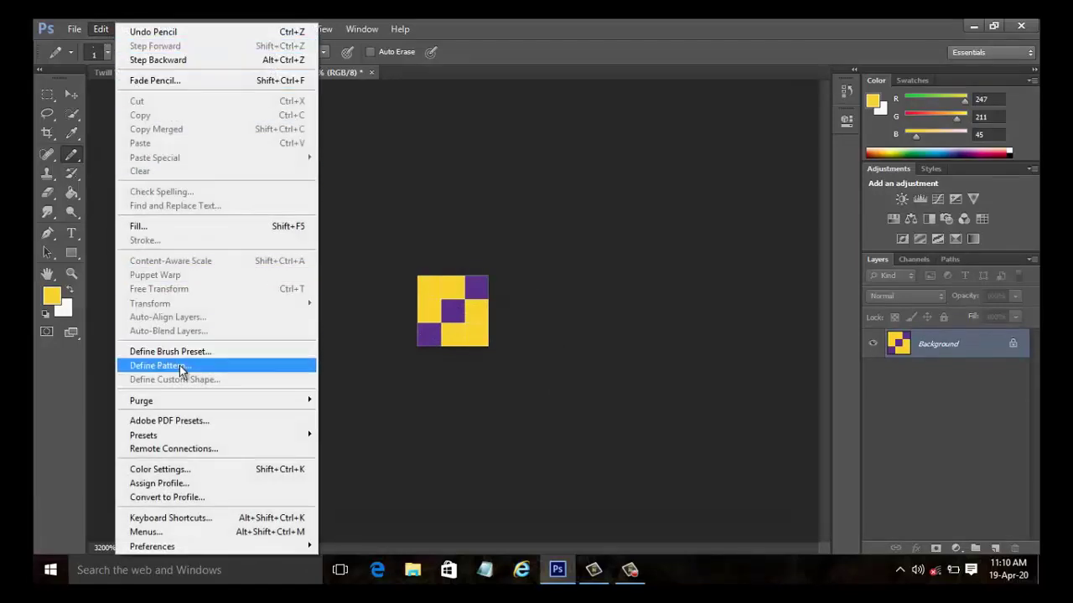
pyautogui.click(180, 366)
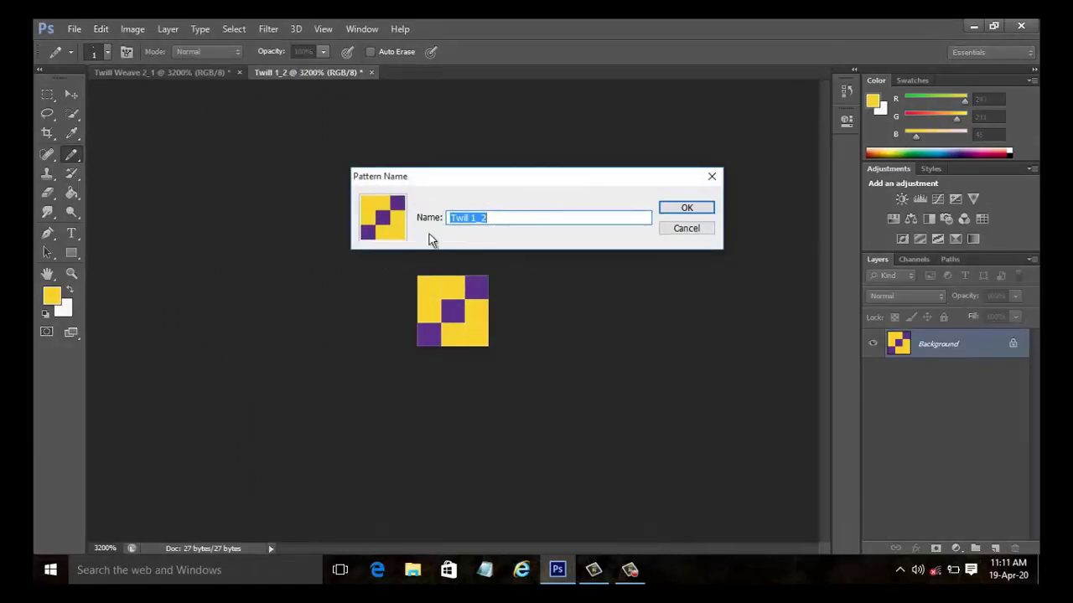
pyautogui.click(687, 210)
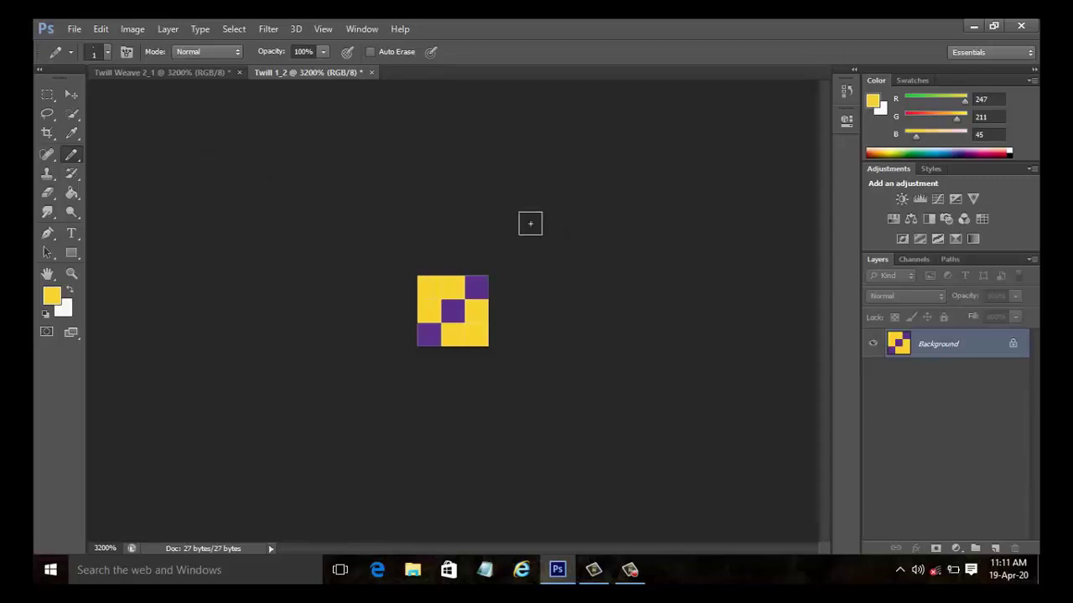
# Step: Create a new 500 by 500 pixel document with a white background and hide the grid overlay
pyautogui.click(74, 29)
pyautogui.click(111, 44)
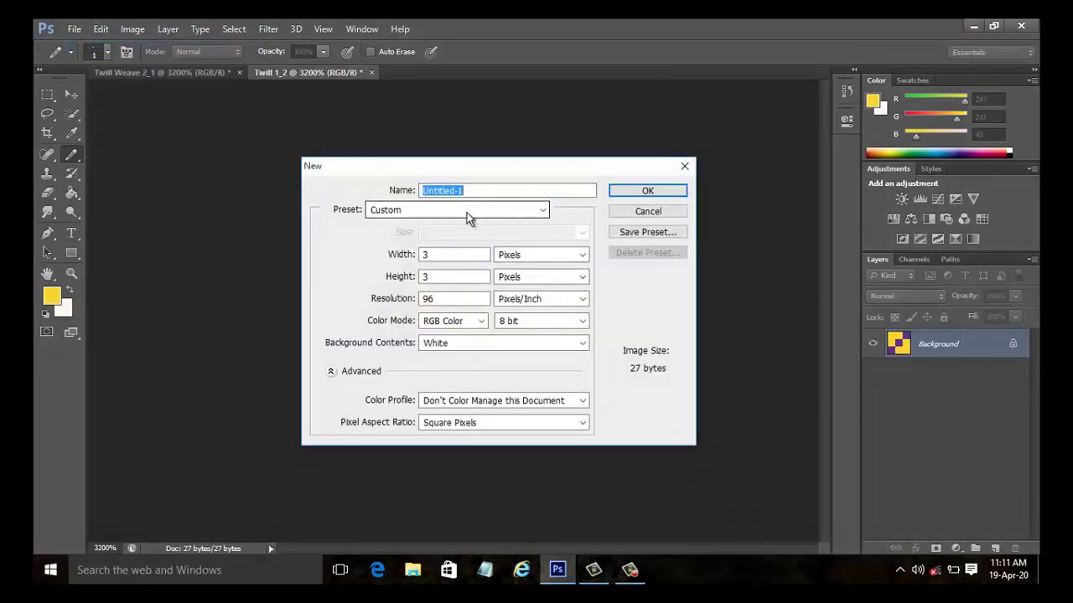
pyautogui.doubleClick(447, 257)
pyautogui.write('5')
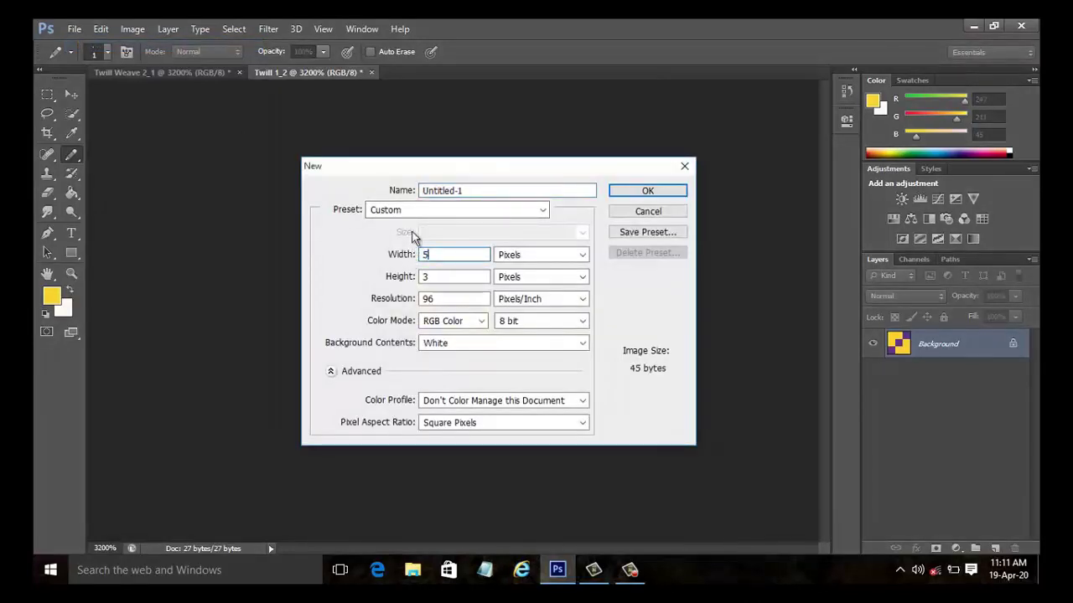
pyautogui.write('00')
pyautogui.doubleClick(444, 277)
pyautogui.write('5')
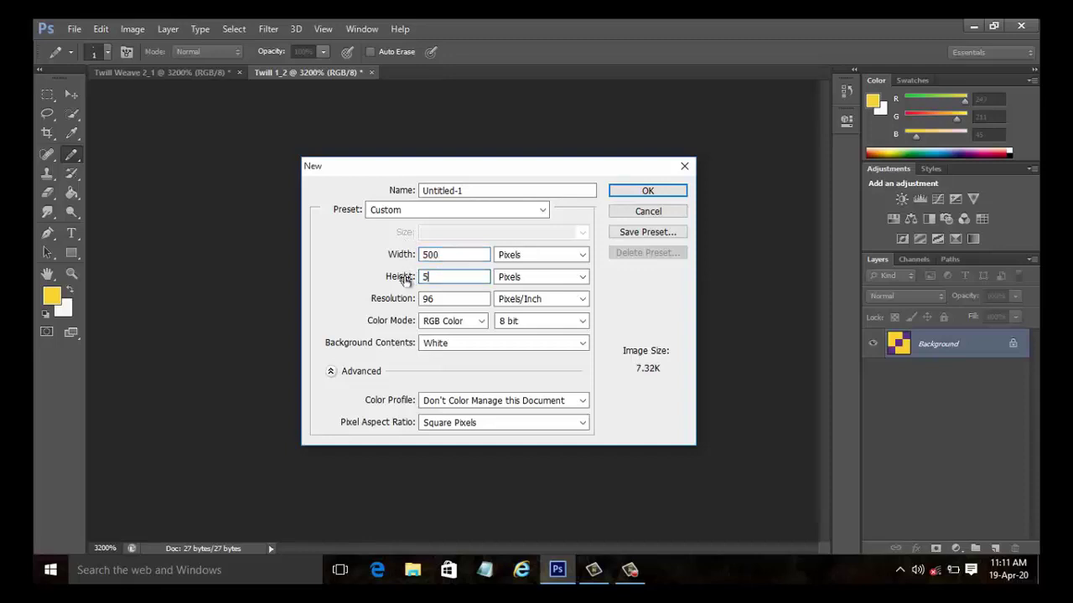
pyautogui.write('00')
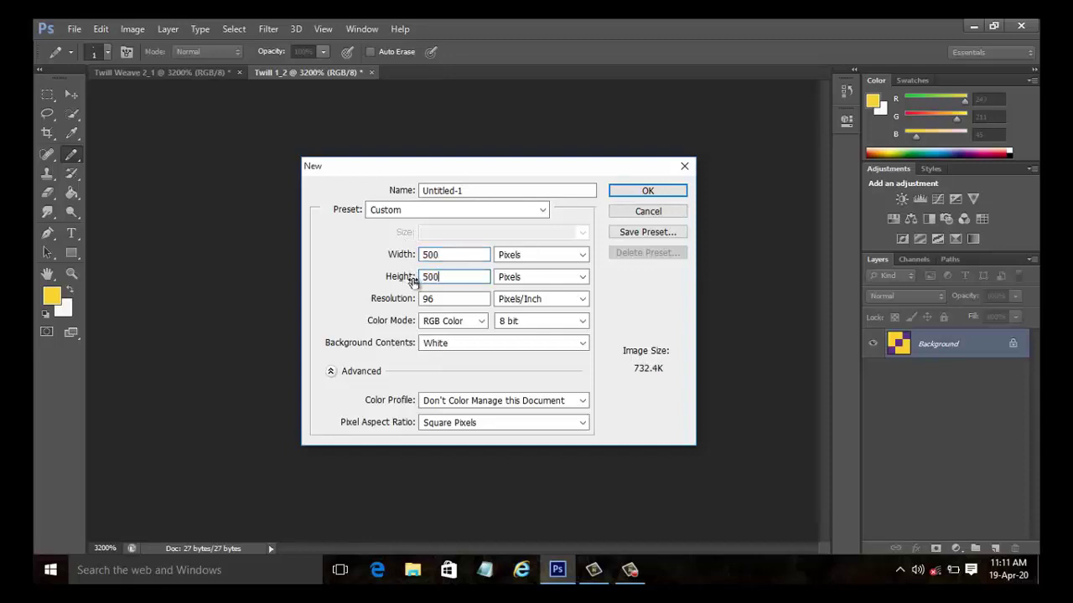
pyautogui.click(629, 189)
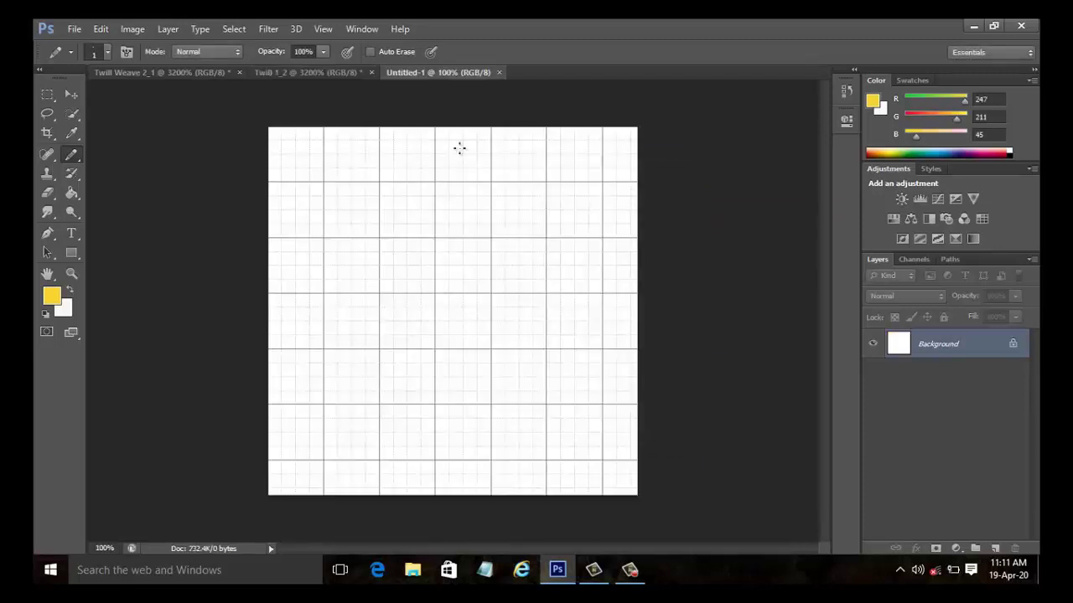
pyautogui.click(320, 29)
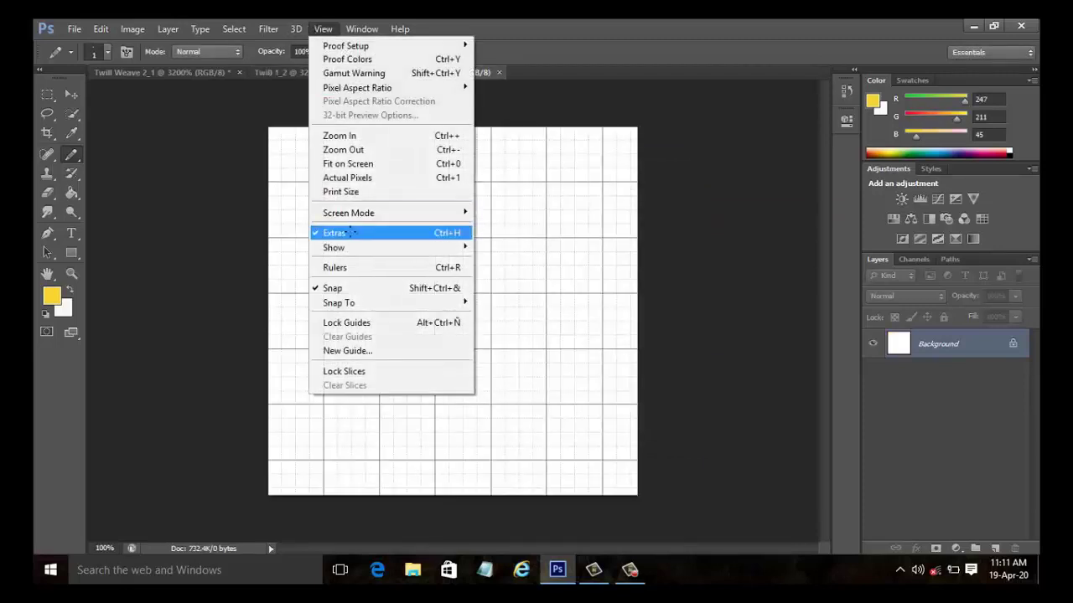
pyautogui.click(335, 232)
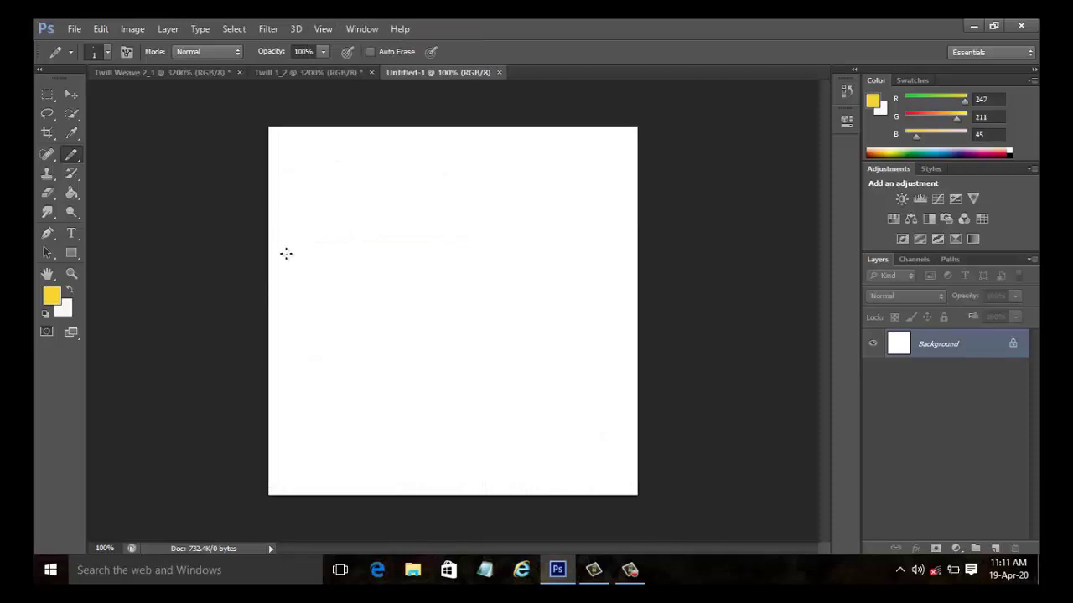
# Step: Fill the blank canvas with the custom pattern Twill Weave 2_1 in Normal mode at 100% opacity
pyautogui.click(100, 29)
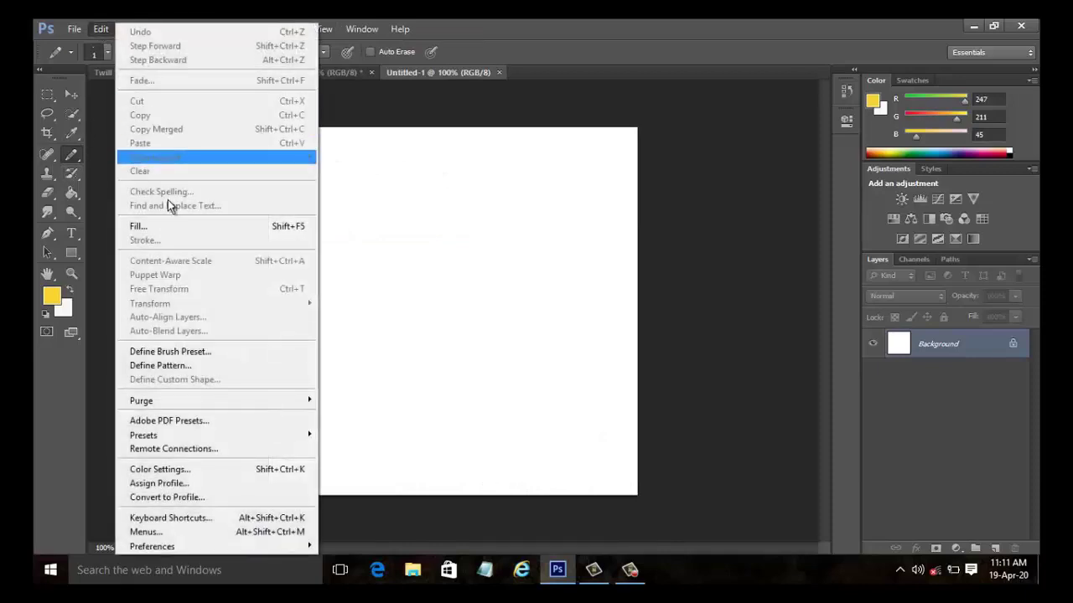
pyautogui.click(174, 227)
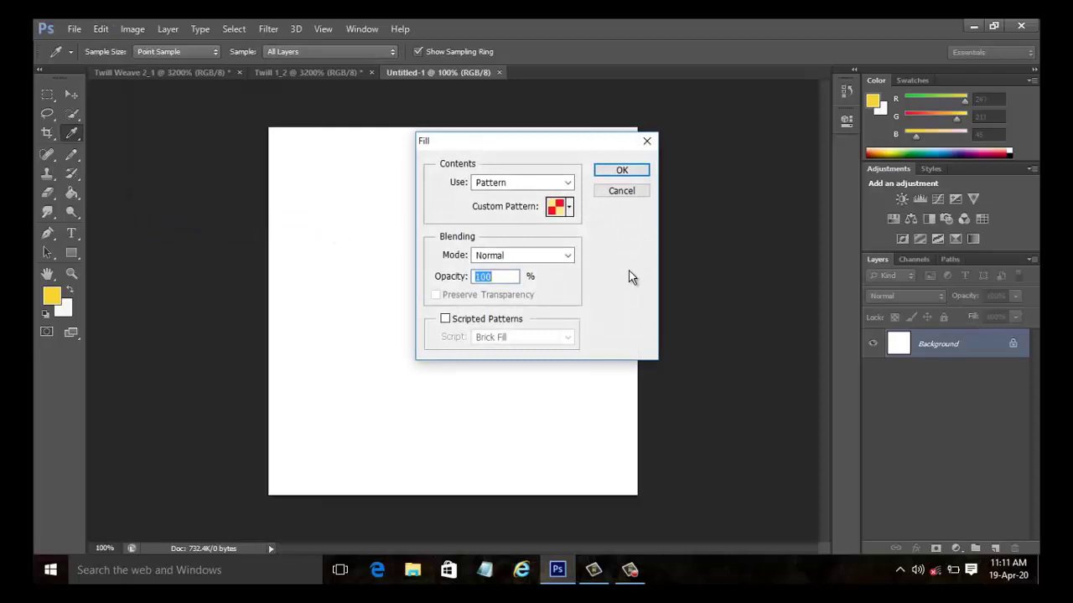
pyautogui.moveTo(564, 144); pyautogui.dragTo(606, 146)
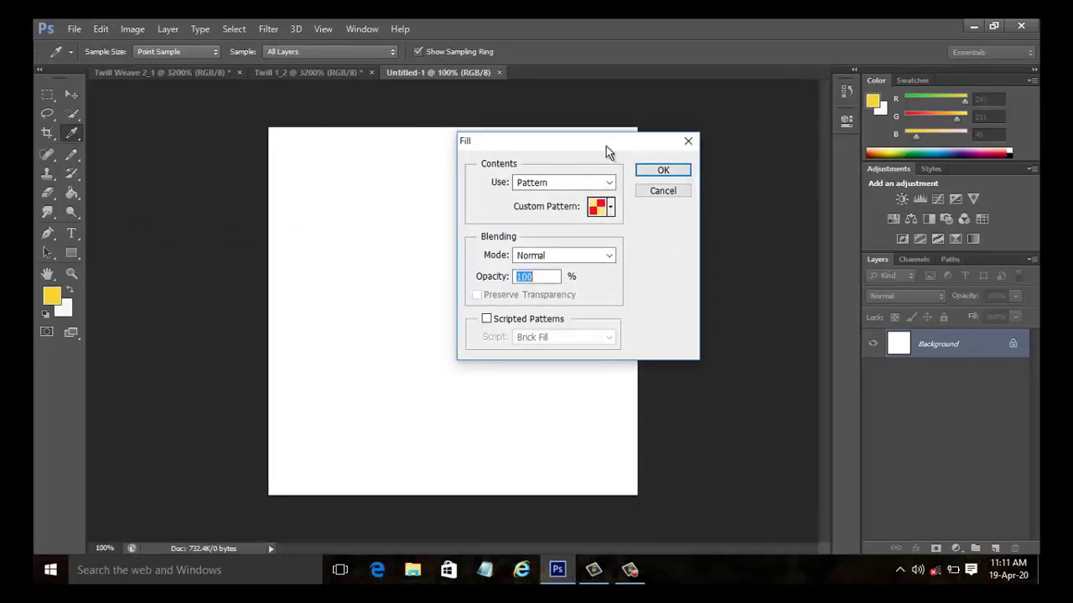
pyautogui.moveTo(606, 145); pyautogui.dragTo(790, 158)
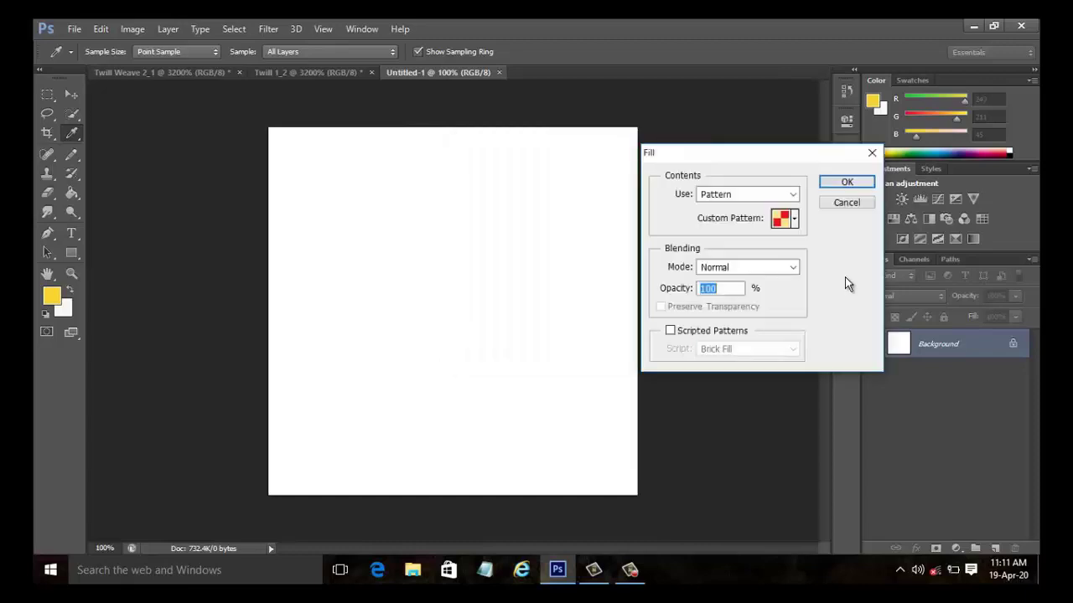
pyautogui.click(794, 220)
pyautogui.moveTo(850, 272); pyautogui.dragTo(856, 314)
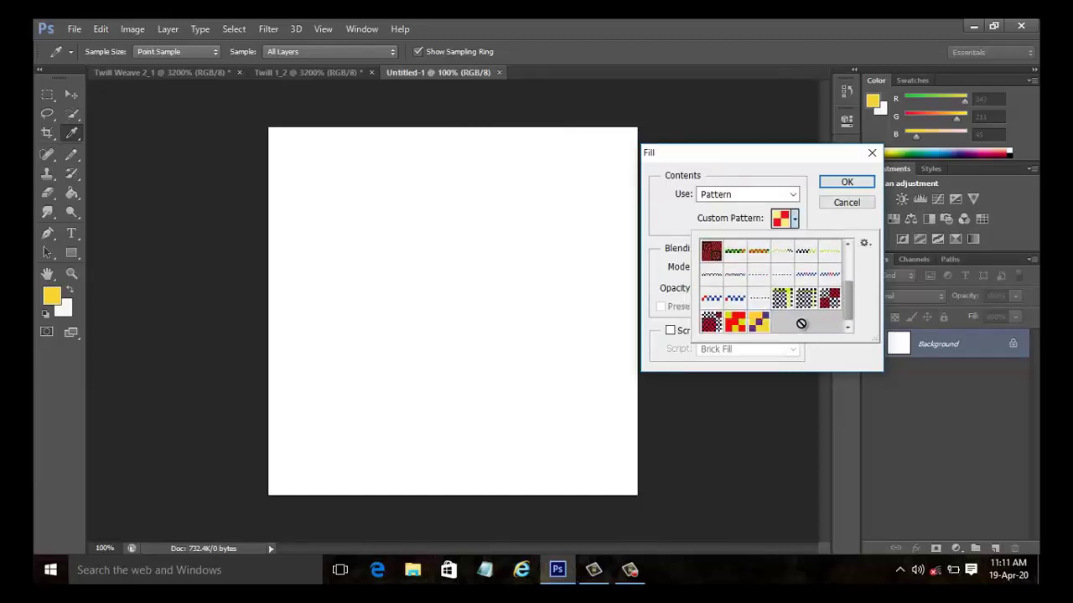
pyautogui.click(735, 326)
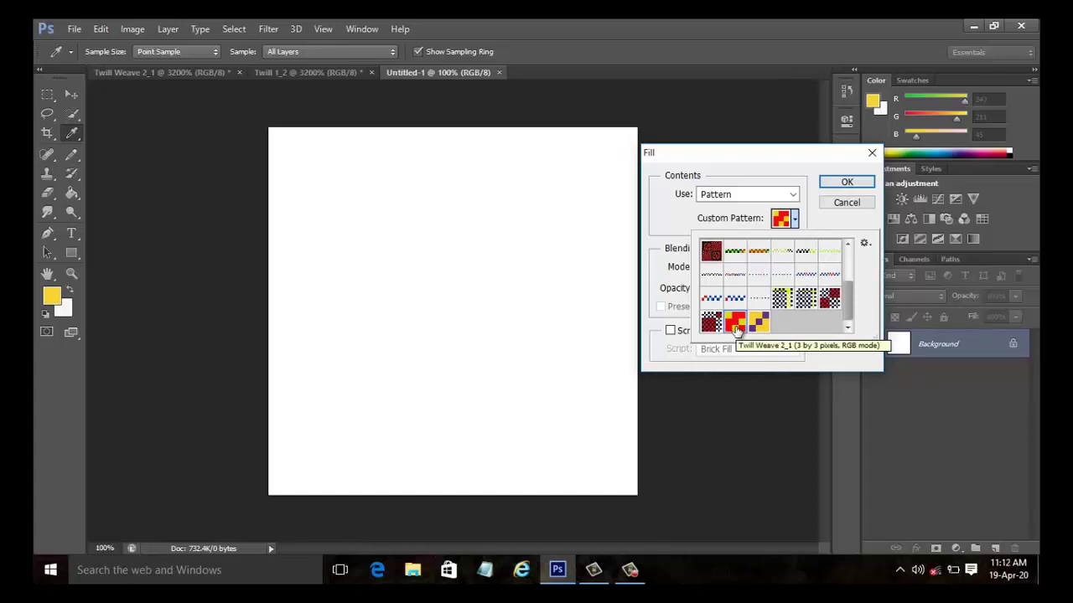
pyautogui.click(845, 181)
pyautogui.click(845, 181)
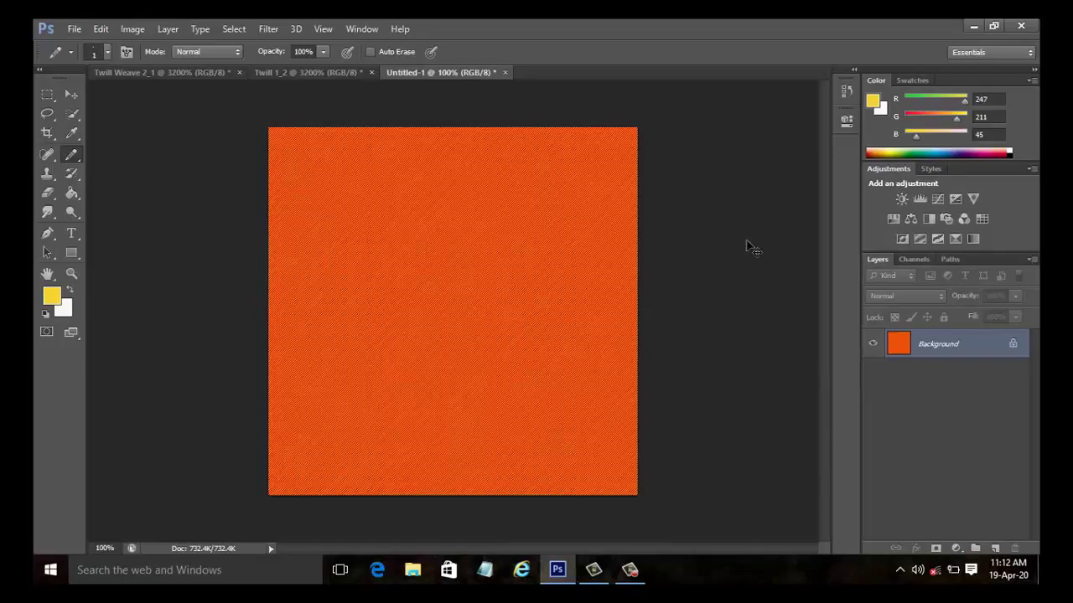
# Step: Examine the red and yellow twill weave up close, then return to the full canvas at 100%
pyautogui.hotkey('ctrl', '+')
pyautogui.hotkey('ctrl', '+')
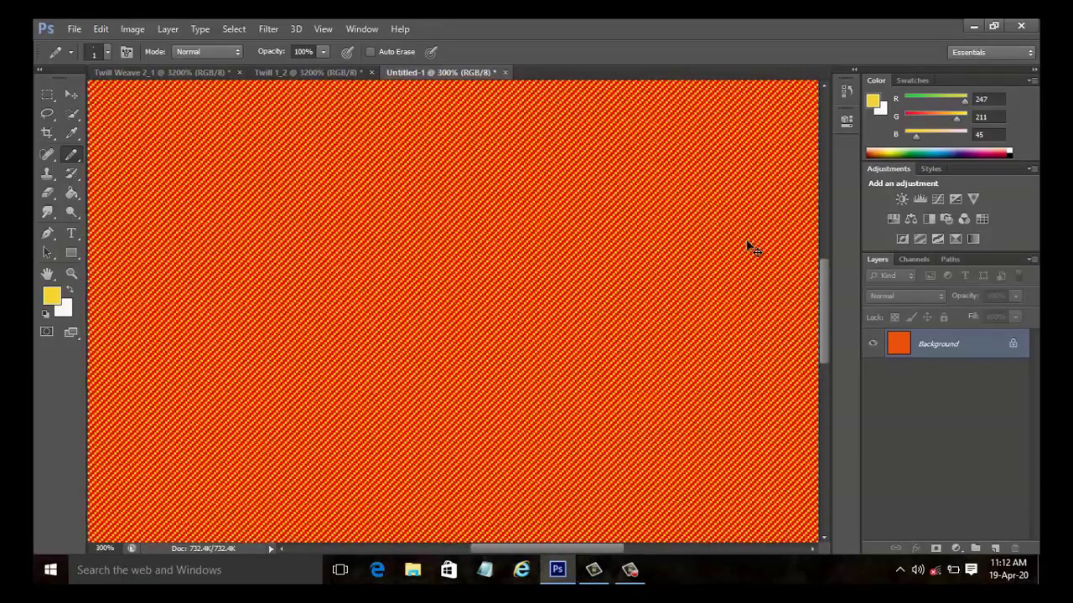
pyautogui.hotkey('ctrl', '+')
pyautogui.hotkey('ctrl', '+')
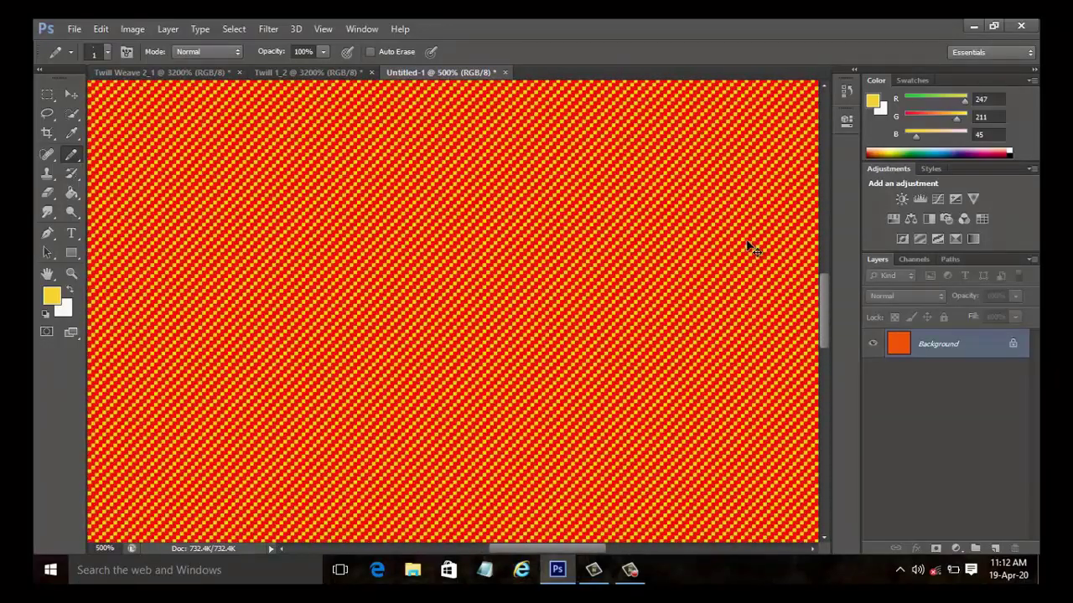
pyautogui.hotkey('ctrl', '-')
pyautogui.hotkey('ctrl', '-')
pyautogui.hotkey('ctrl', '-')
pyautogui.hotkey('ctrl', '-')
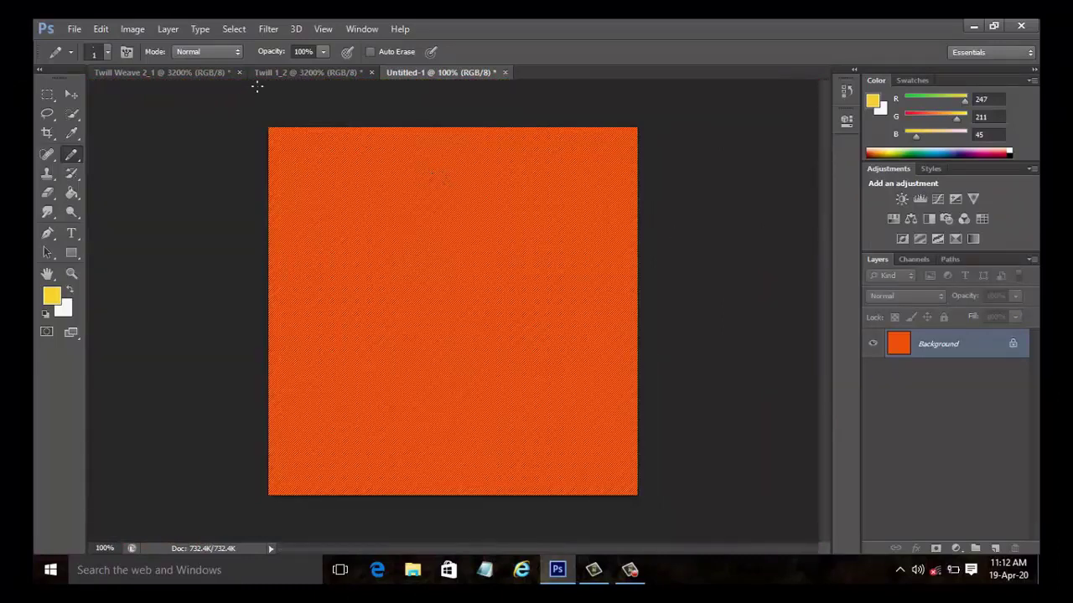
# Step: Create a second new 500 by 500 pixel document with a white background
pyautogui.click(77, 30)
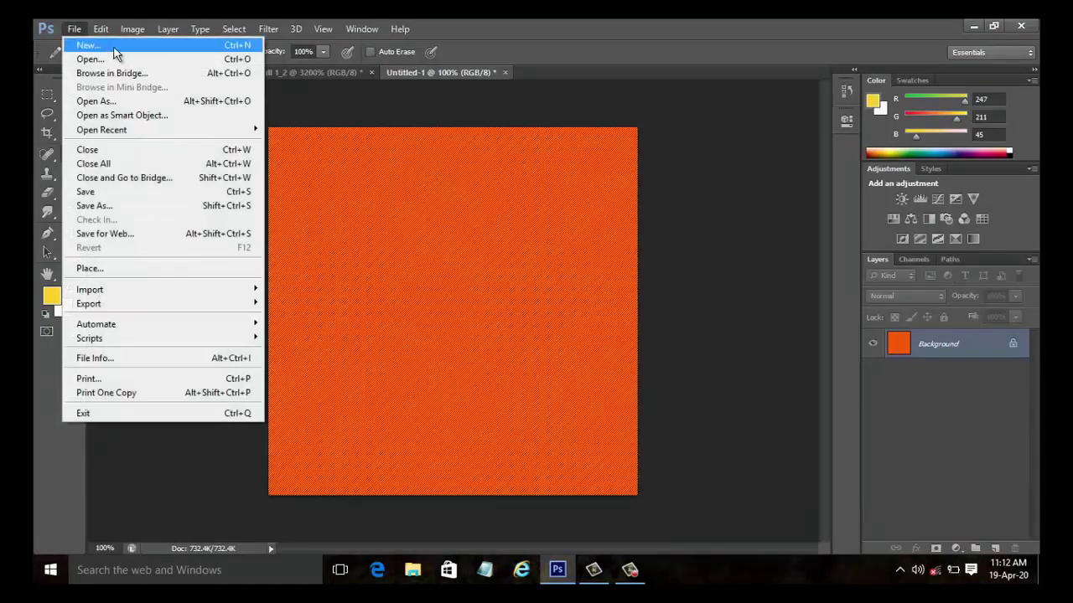
pyautogui.click(88, 40)
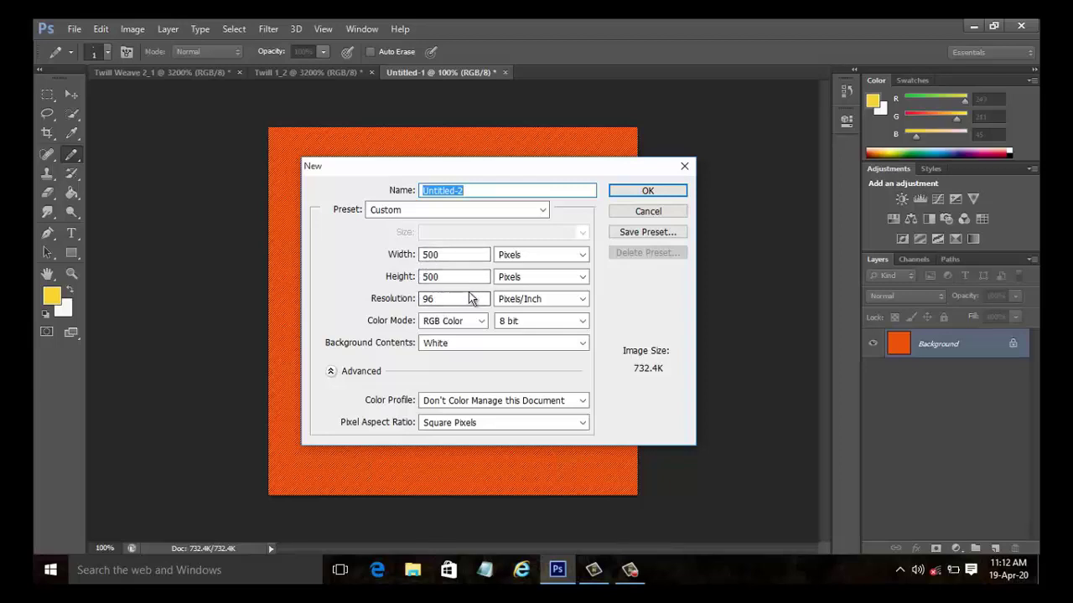
pyautogui.click(648, 192)
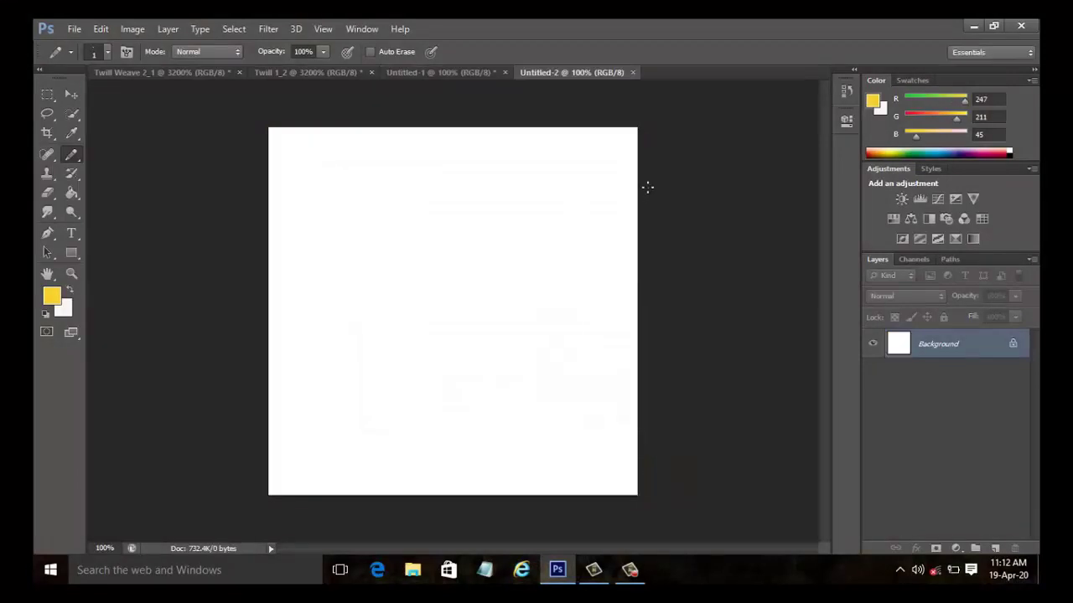
# Step: Fill the second blank canvas with the purple and yellow Twill 1_2 pattern at 100% opacity
pyautogui.click(101, 29)
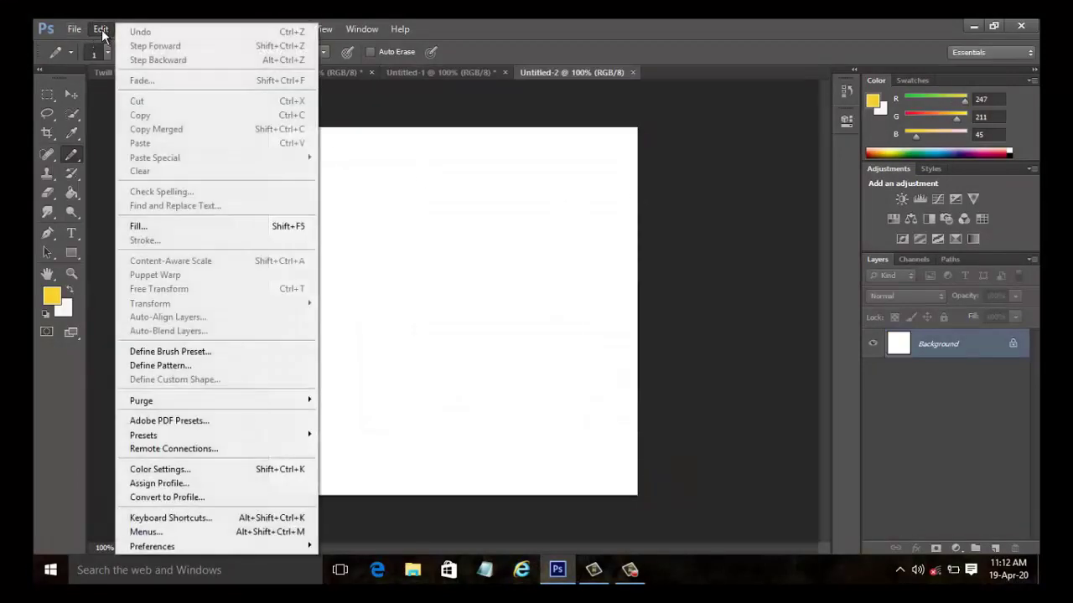
pyautogui.click(176, 225)
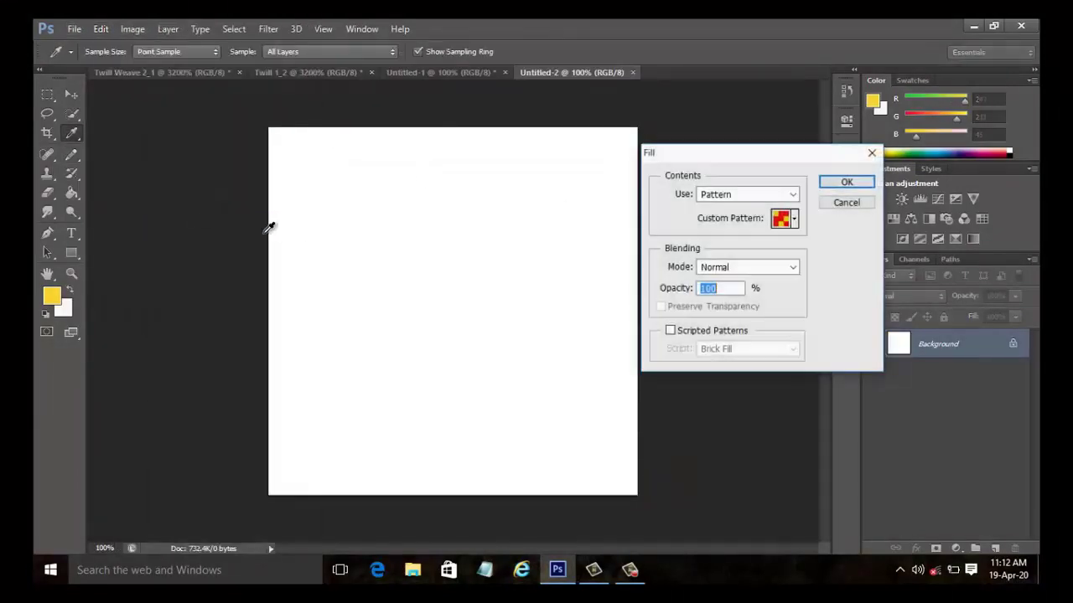
pyautogui.click(794, 219)
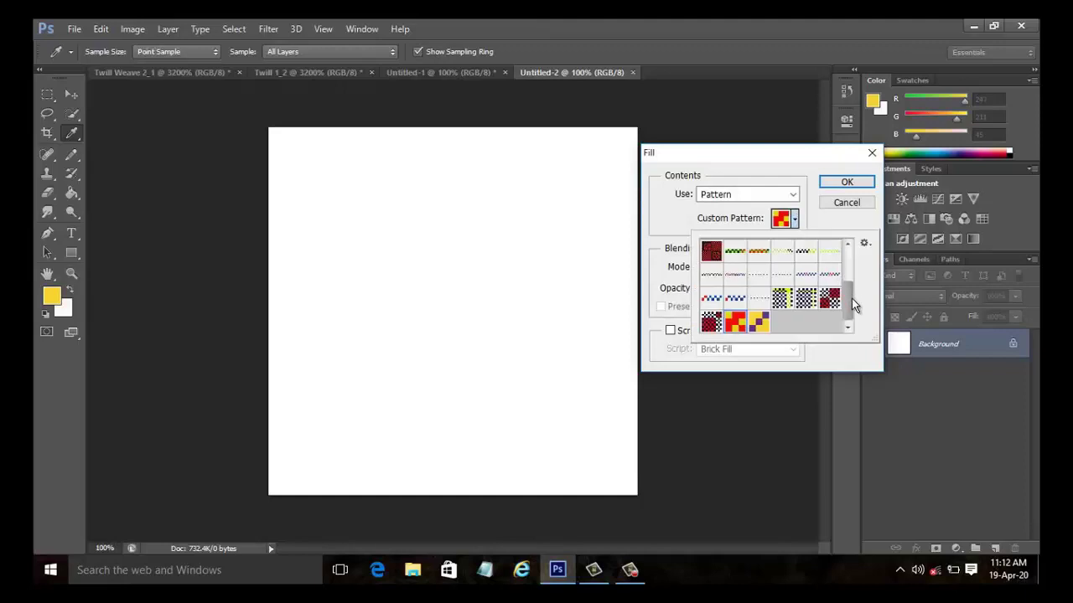
pyautogui.click(758, 323)
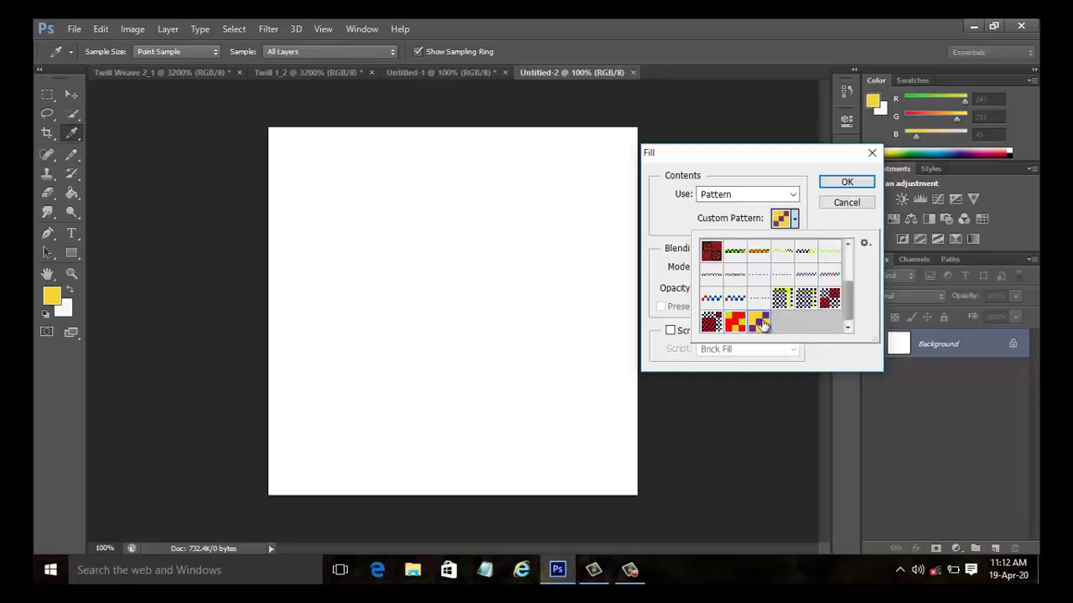
pyautogui.click(847, 184)
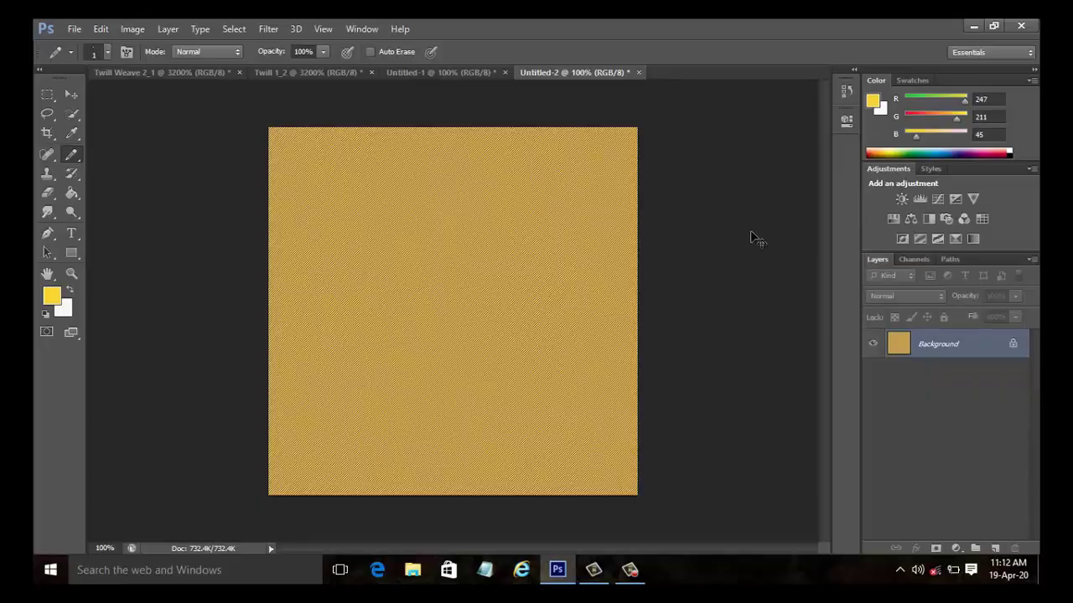
# Step: Examine the purple and yellow twill weave up close and return to the whole-canvas view
pyautogui.hotkey('ctrl', '+')
pyautogui.hotkey('ctrl', '+')
pyautogui.hotkey('ctrl', '+')
pyautogui.hotkey('ctrl', '-')
pyautogui.hotkey('ctrl', '-')
pyautogui.hotkey('ctrl', '-')
pyautogui.hotkey('ctrl', '+')
pyautogui.hotkey('ctrl', '-')
# Step: Save the red and yellow weave document as a JPEG named Twill Weave 2_1 in the adobe photoshop images folder
pyautogui.click(435, 72)
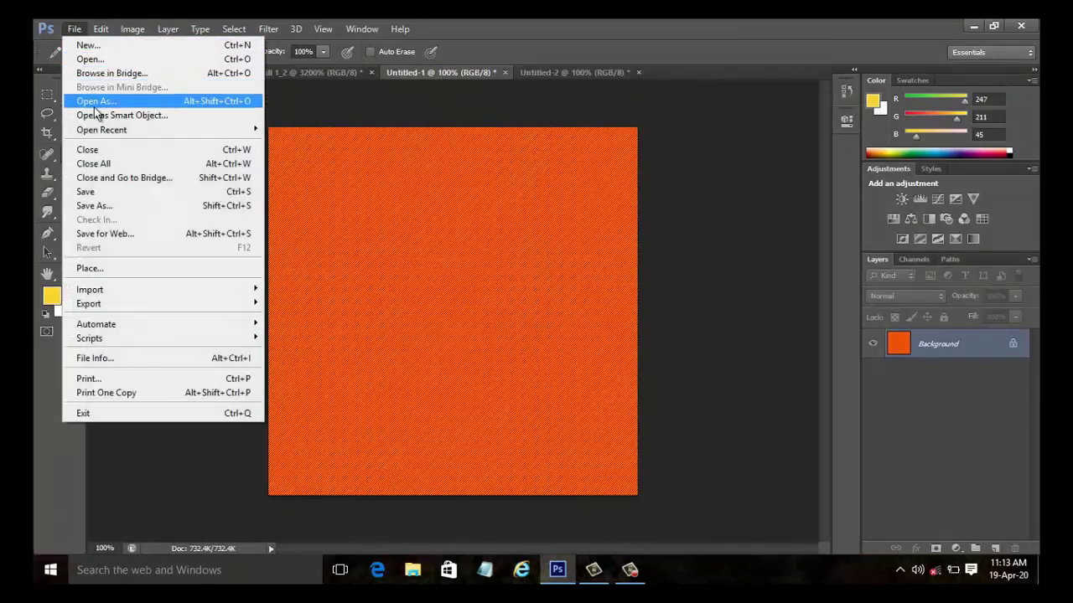
pyautogui.click(117, 207)
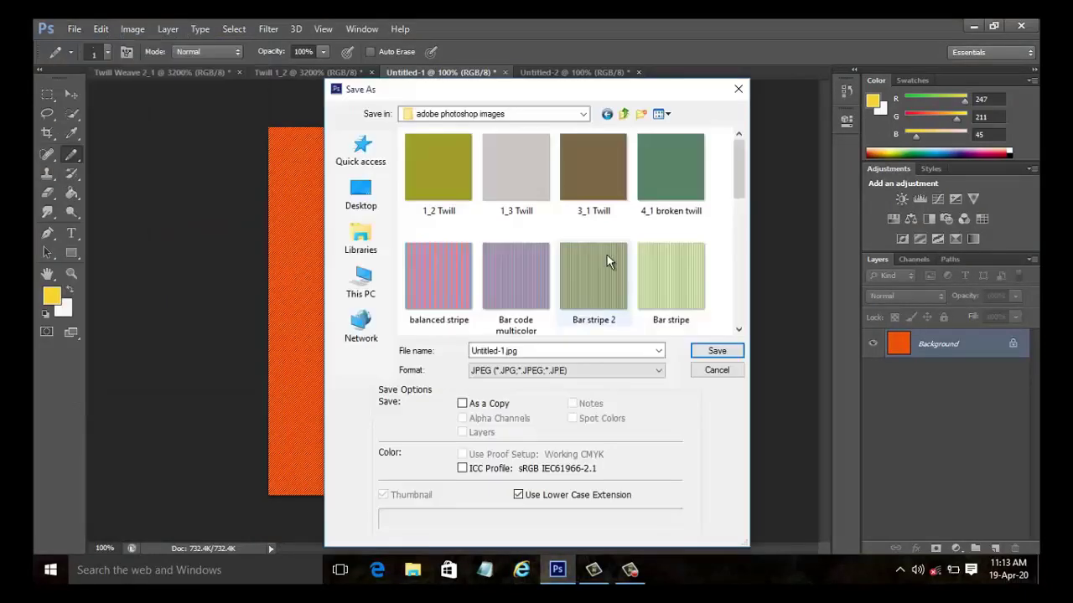
pyautogui.click(548, 351)
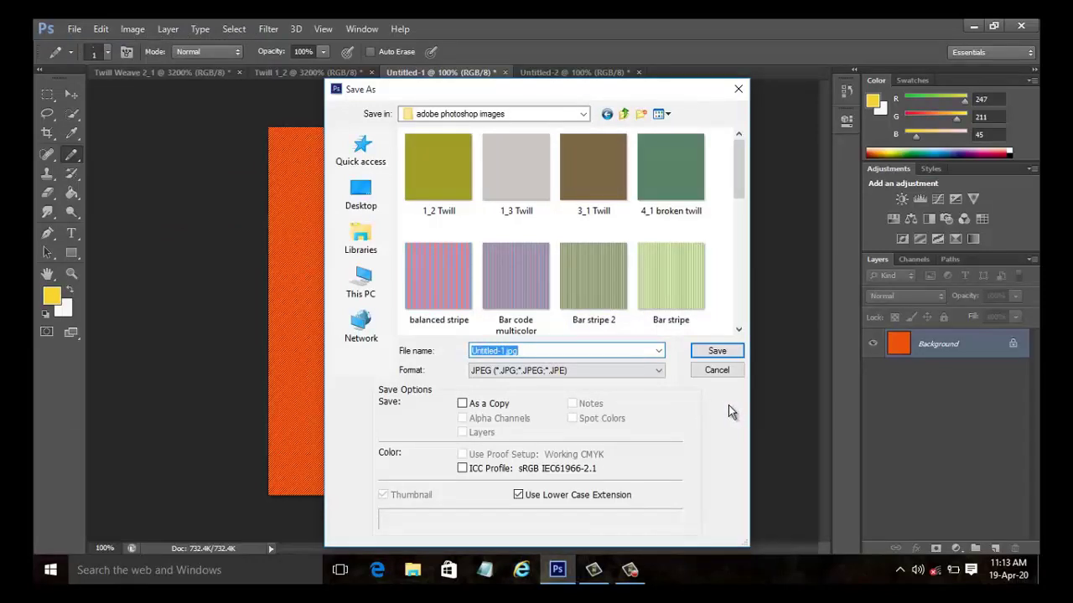
pyautogui.write('Twill Weave')
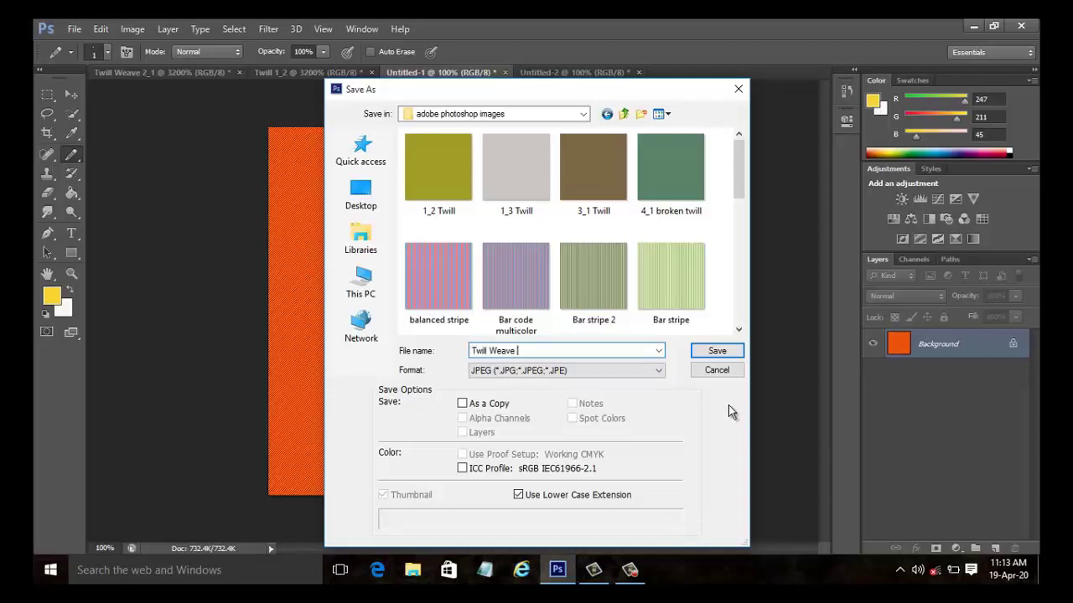
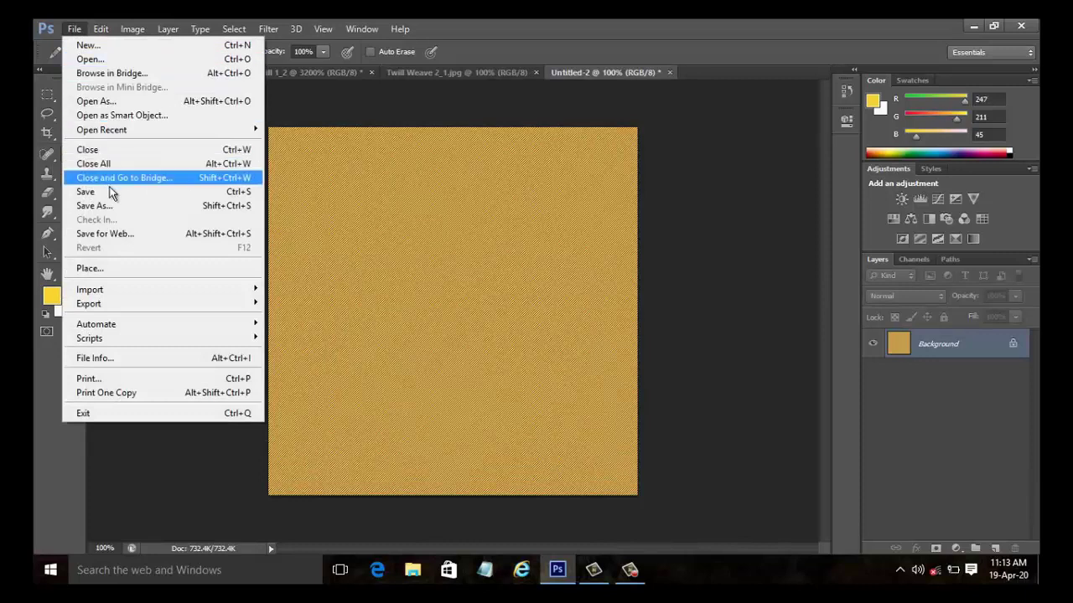
# Step: Save the purple and yellow weave document as a JPEG named Twill Weave 1_2 in the adobe photoshop images folder
pyautogui.click(117, 191)
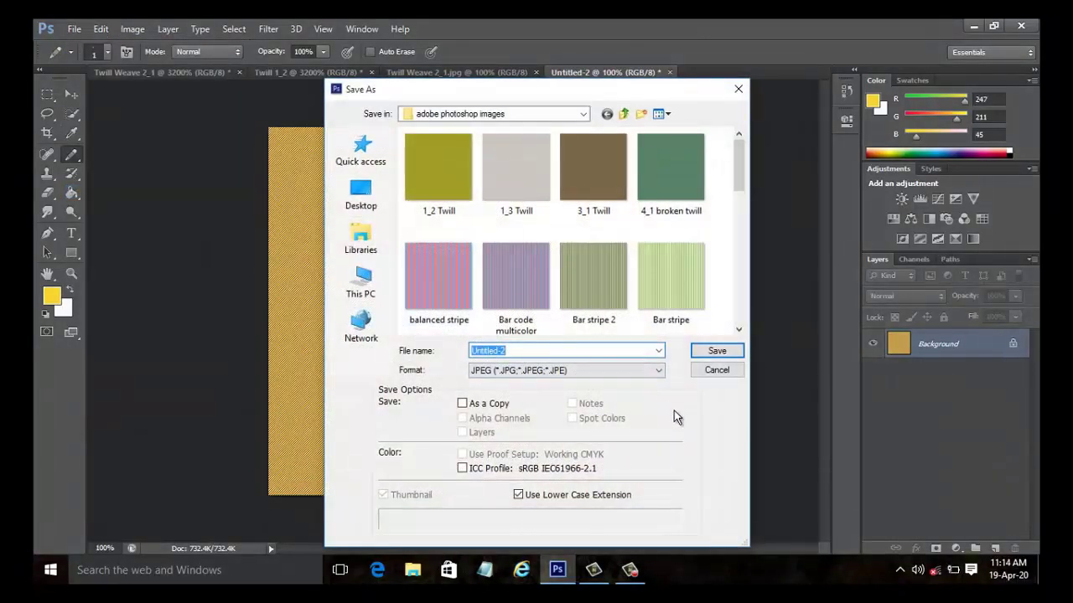
pyautogui.write('Twill Weav')
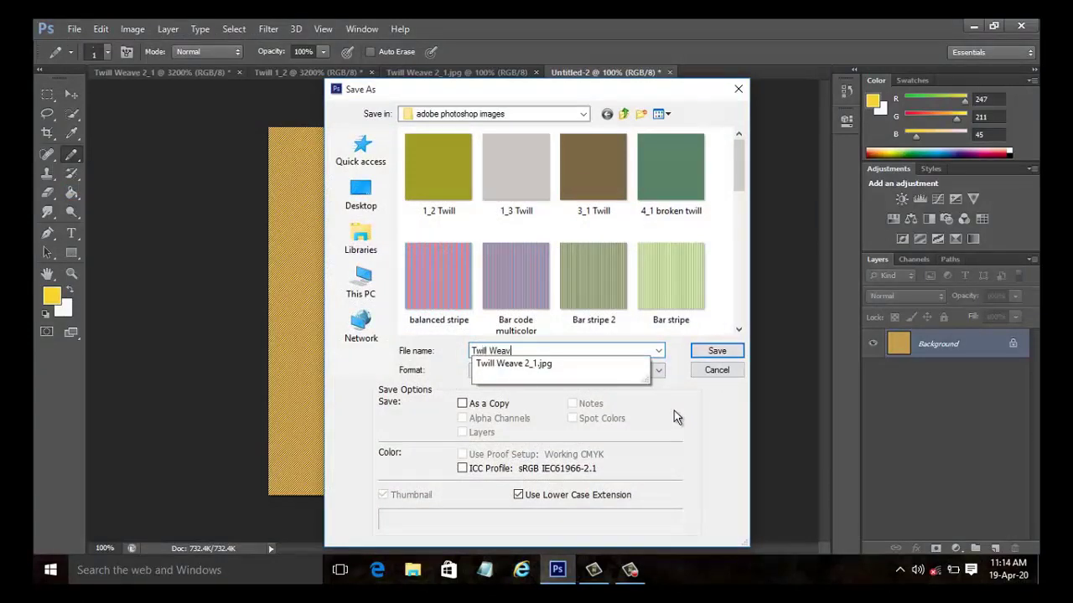
pyautogui.write('e 1_2')
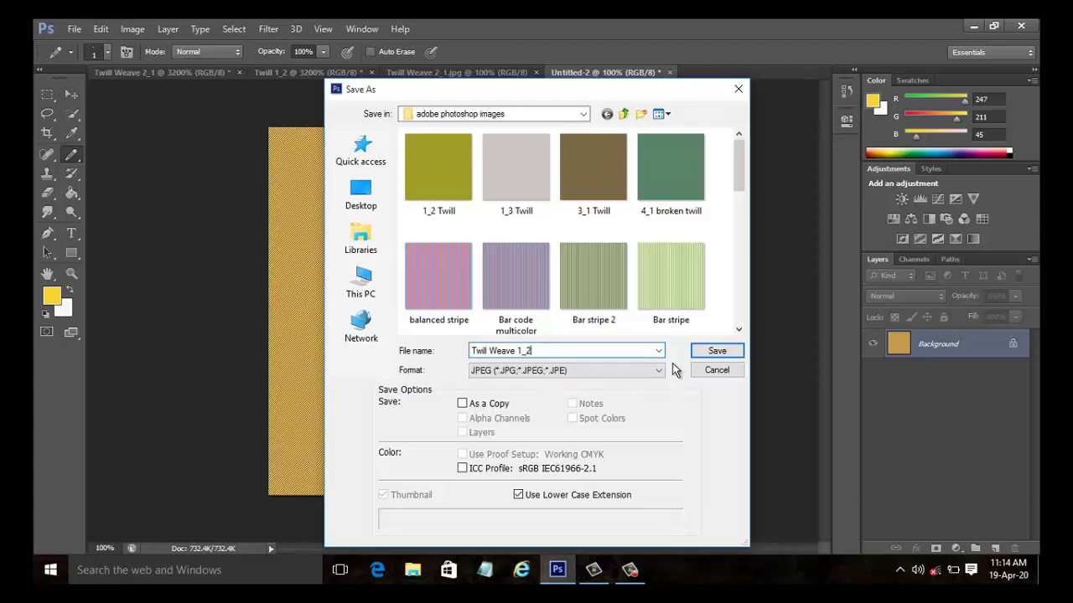
pyautogui.click(537, 374)
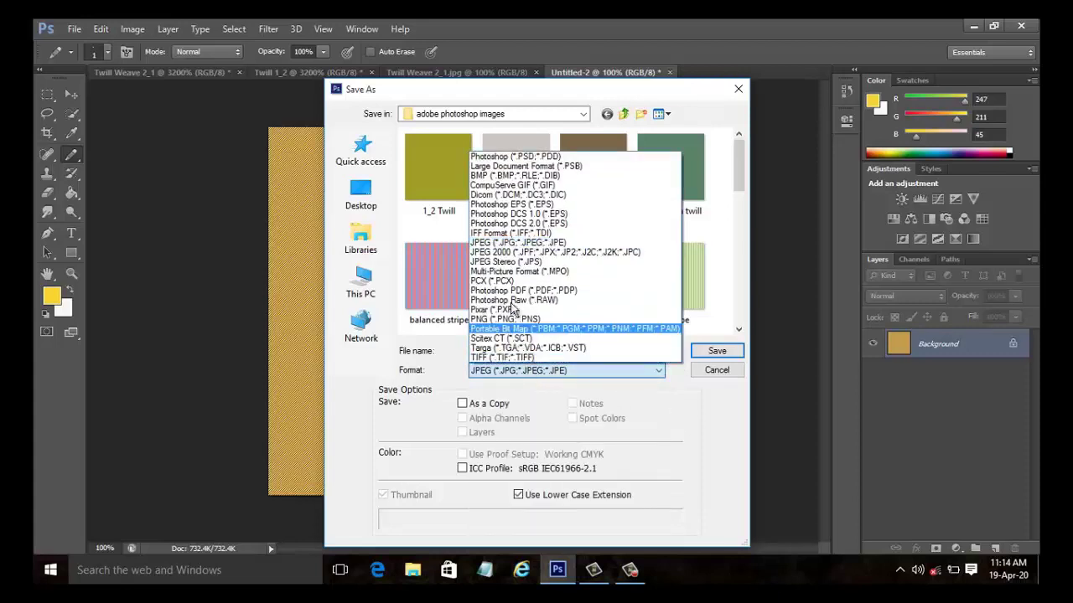
pyautogui.click(538, 375)
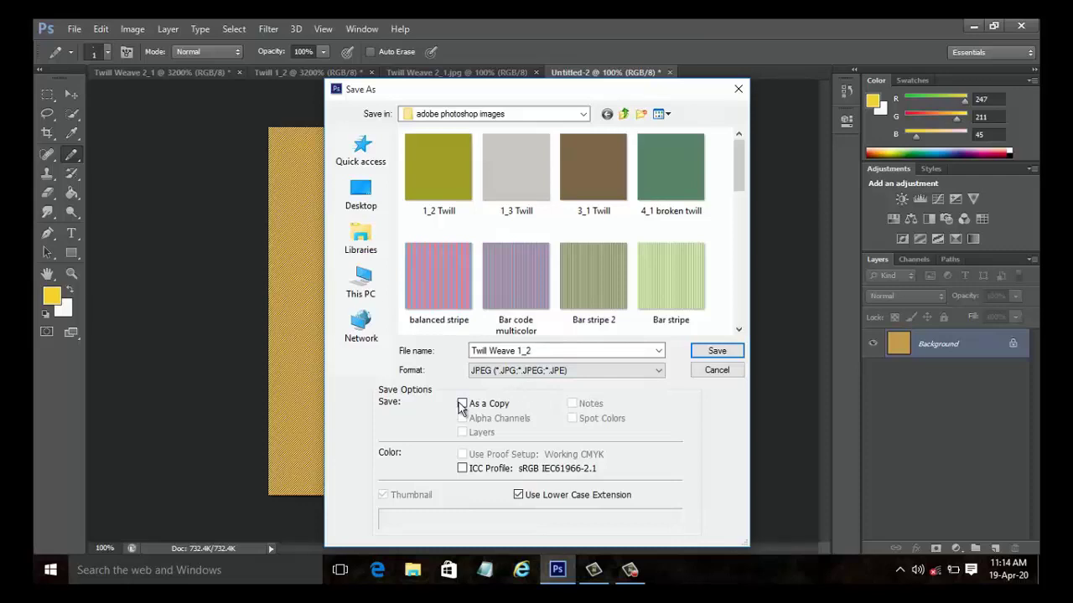
pyautogui.click(701, 350)
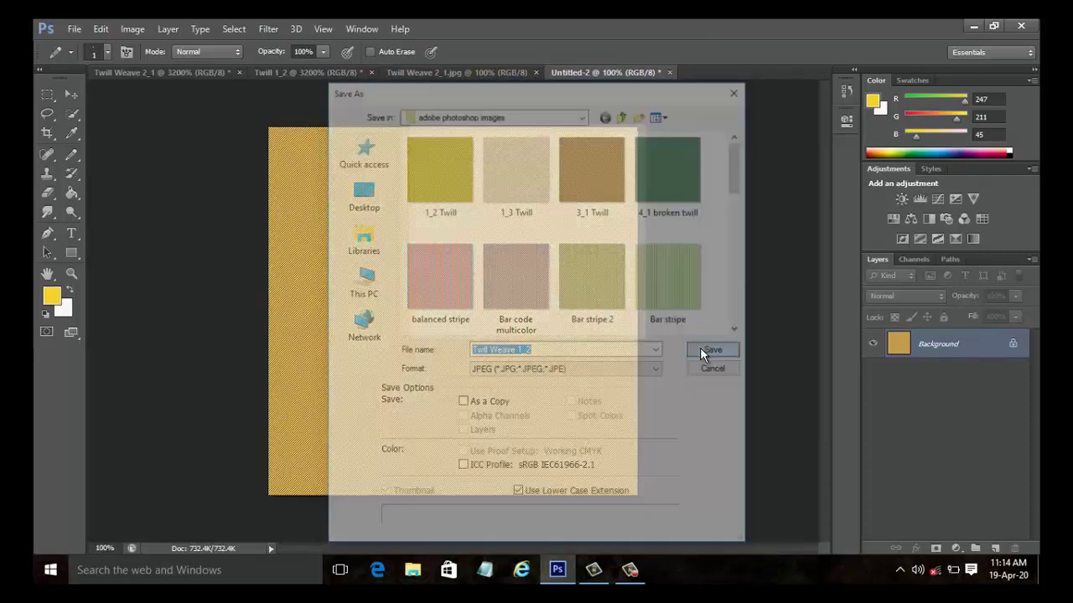
pyautogui.click(617, 155)
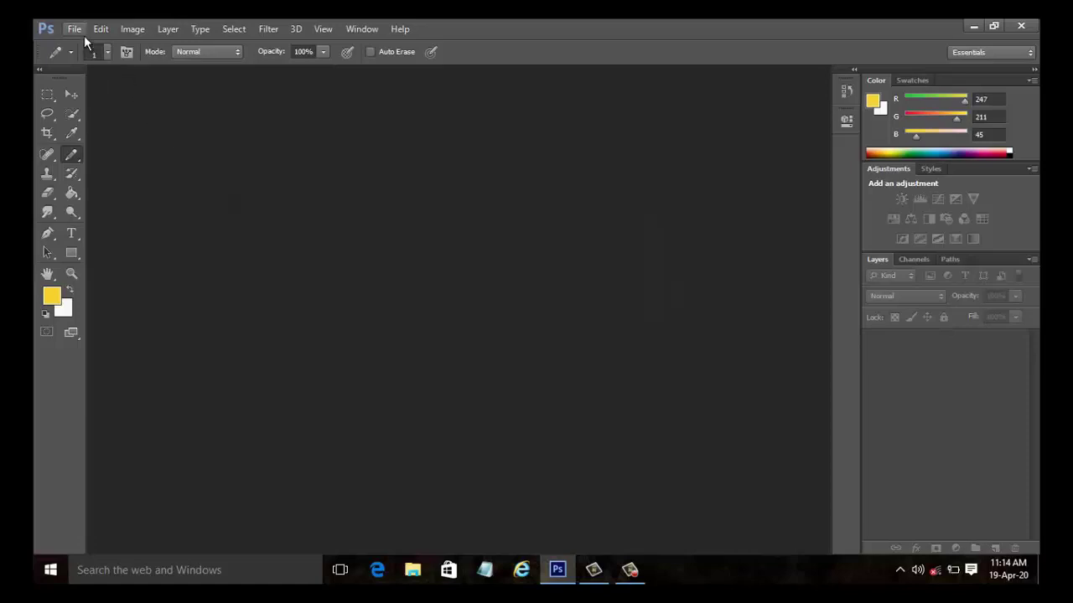
# Step: Create a new 4 by 4 pixel document named Twill Weave 3/1 with a white background
pyautogui.click(84, 35)
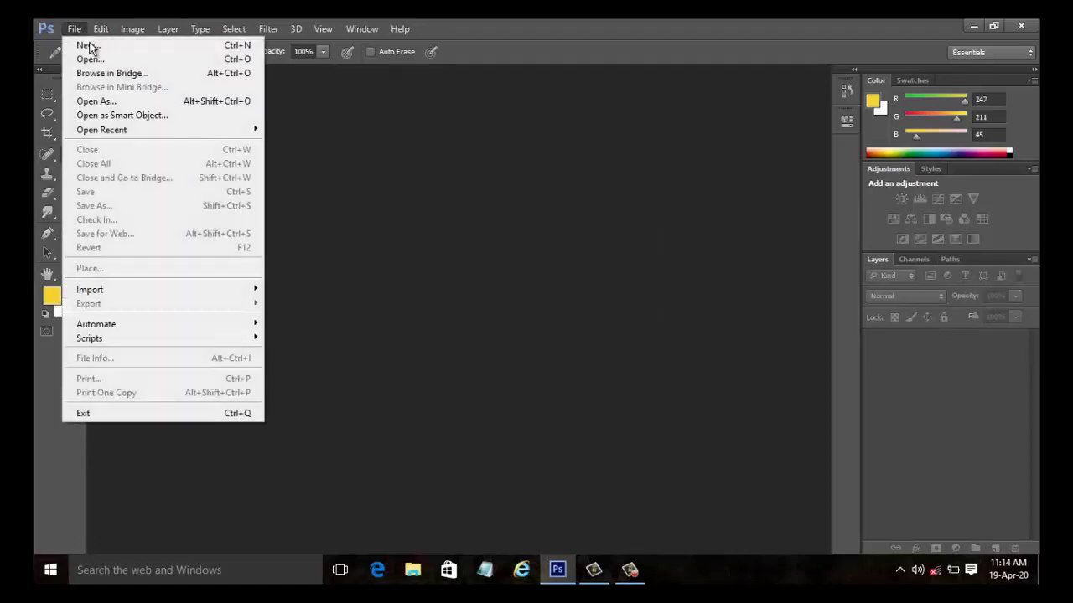
pyautogui.click(88, 42)
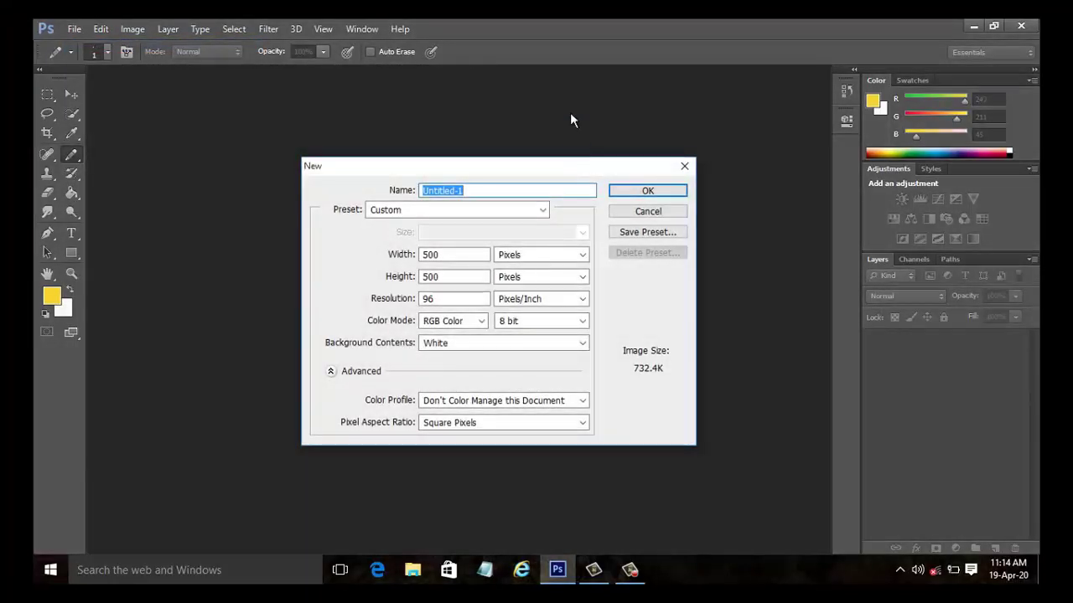
pyautogui.write('Twul')
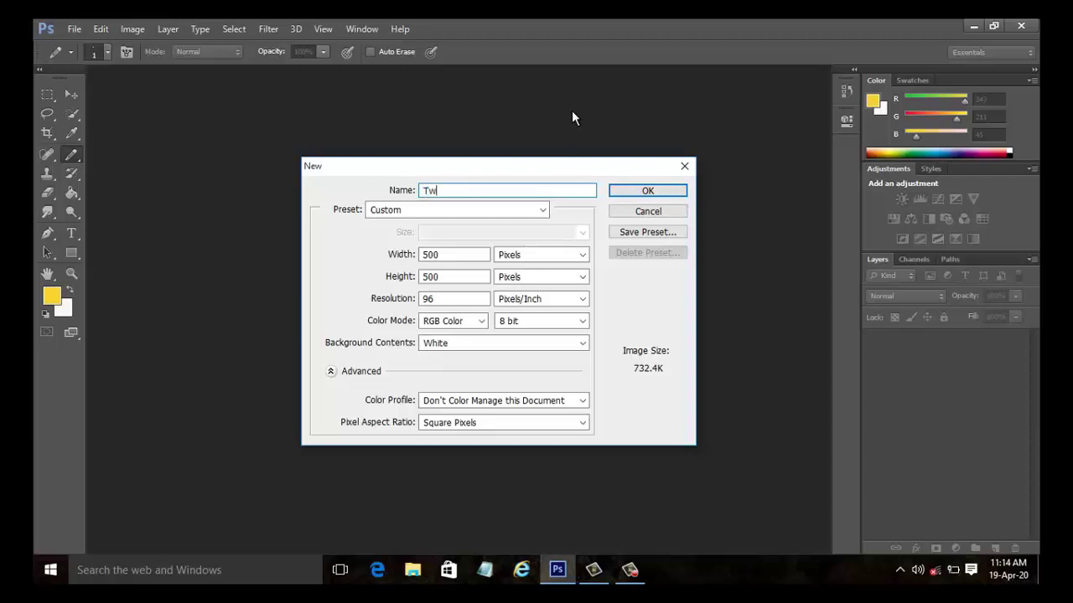
pyautogui.press('BackSpace')
pyautogui.press('BackSpace')
pyautogui.write('ill Weave 3/1')
pyautogui.moveTo(455, 257); pyautogui.dragTo(398, 280)
pyautogui.write('4')
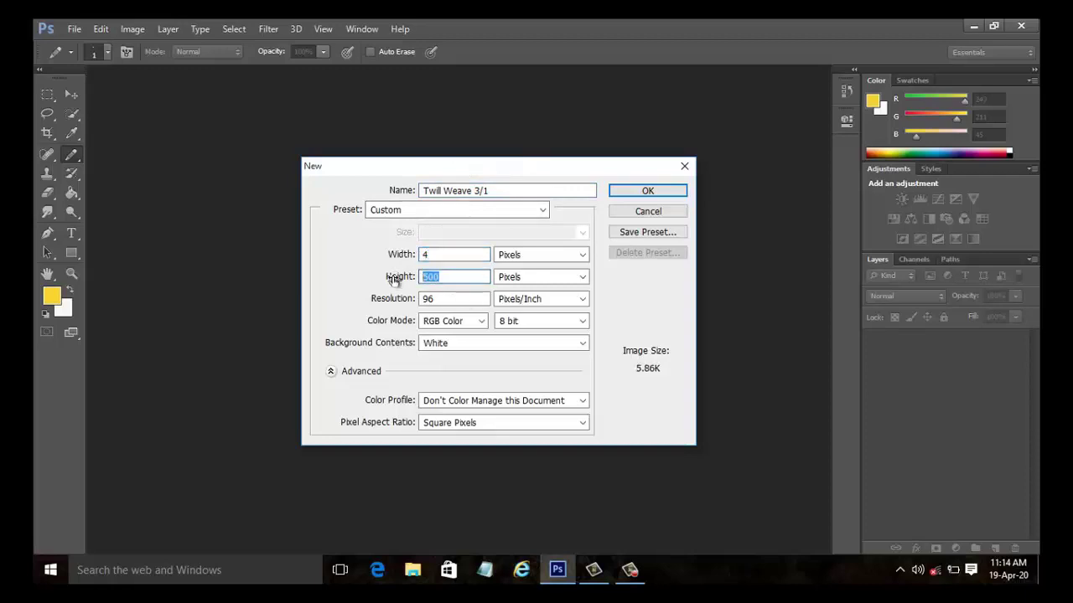
pyautogui.write('4')
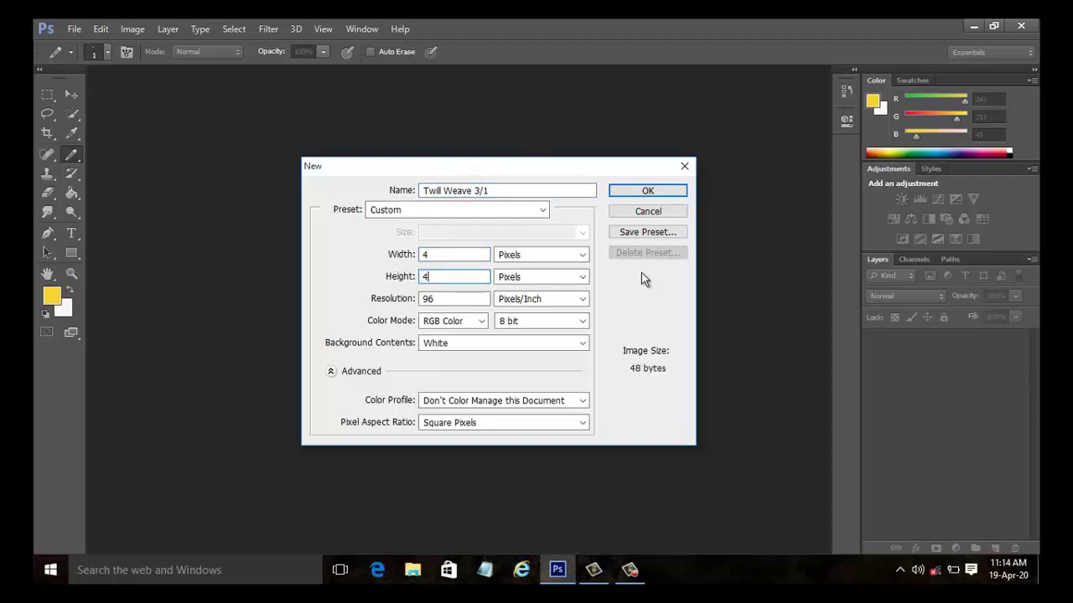
pyautogui.click(641, 191)
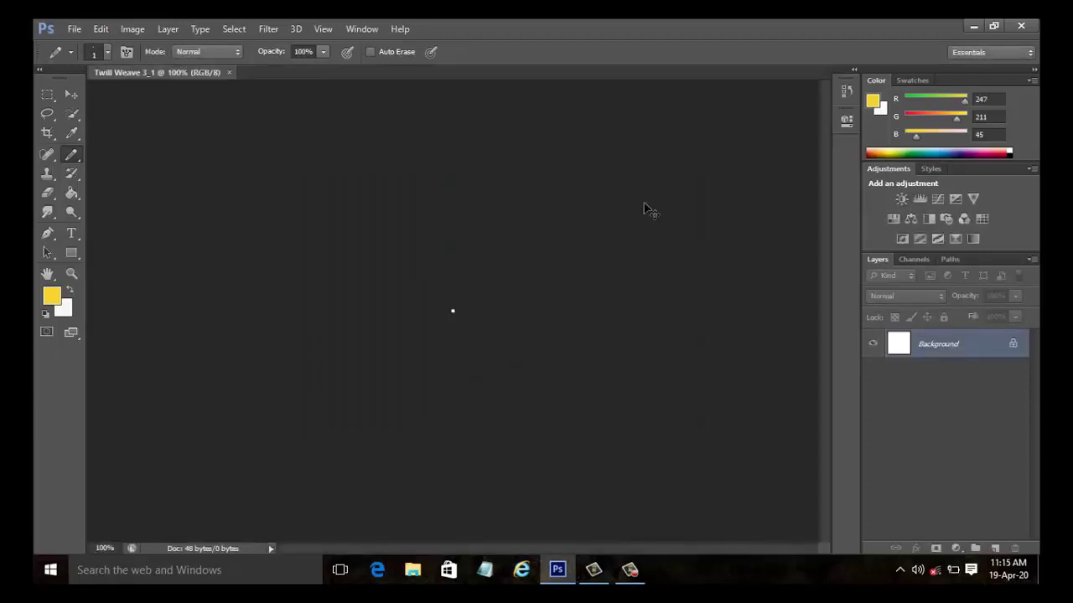
# Step: Pencil 12 pixels green (RGB 0, 159, 73), leaving white row 1 column 1, row 2 column 4, row 3 column 3, row 4 column 2
pyautogui.hotkey('ctrl', '0')
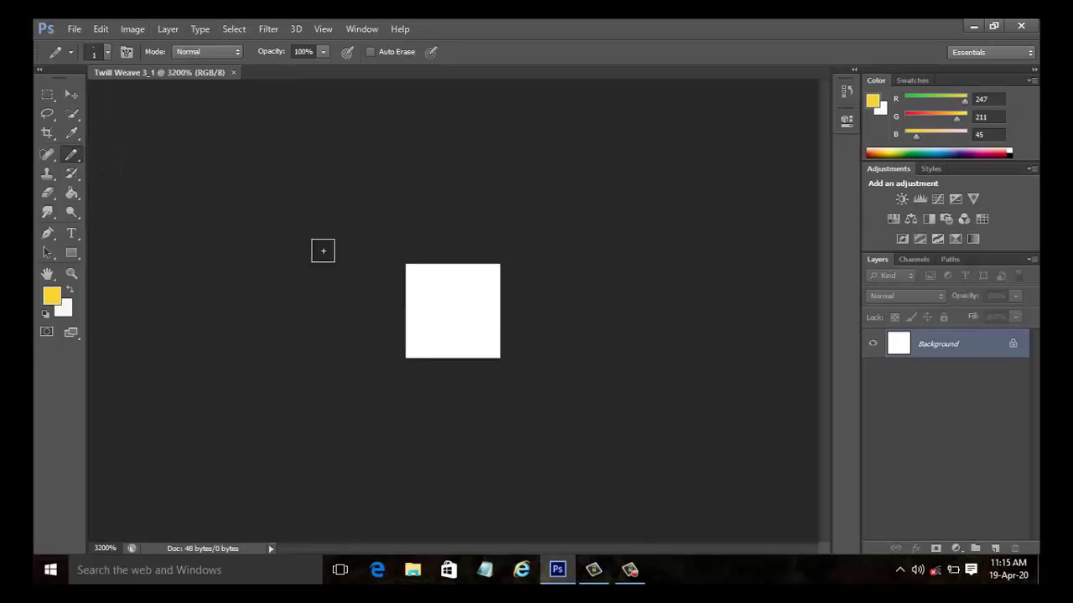
pyautogui.click(997, 150)
pyautogui.click(908, 149)
pyautogui.moveTo(908, 147); pyautogui.dragTo(921, 148)
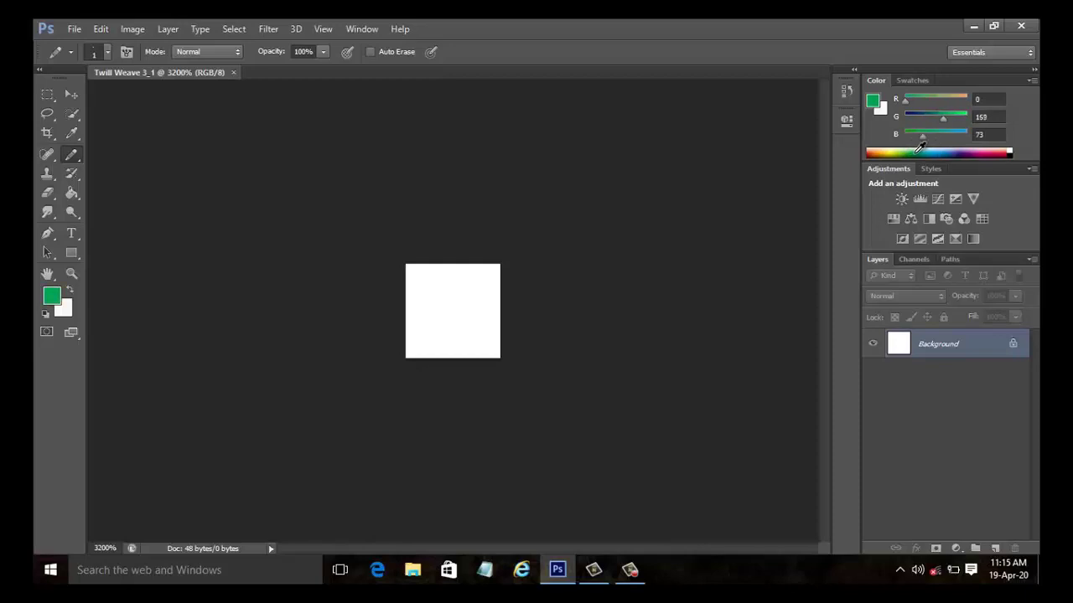
pyautogui.moveTo(415, 347); pyautogui.dragTo(417, 293)
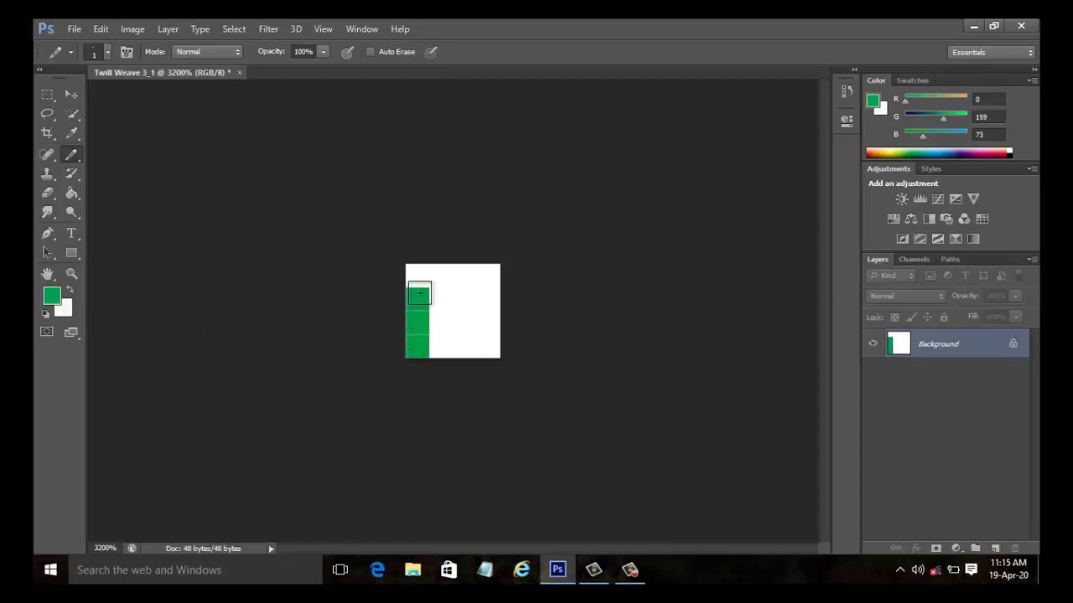
pyautogui.click(438, 320)
pyautogui.click(441, 298)
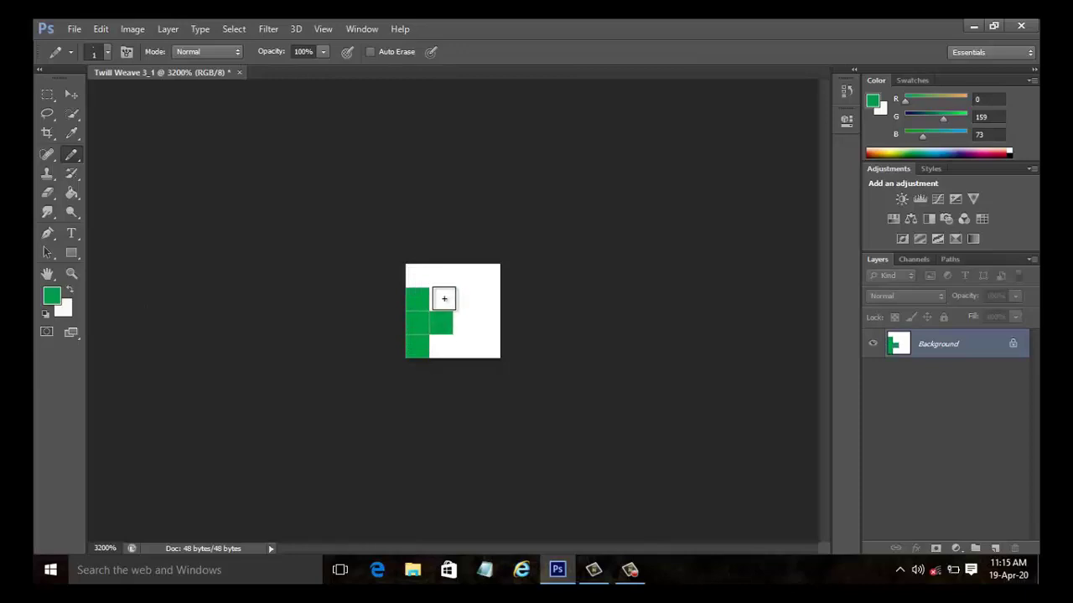
pyautogui.click(440, 275)
pyautogui.click(464, 299)
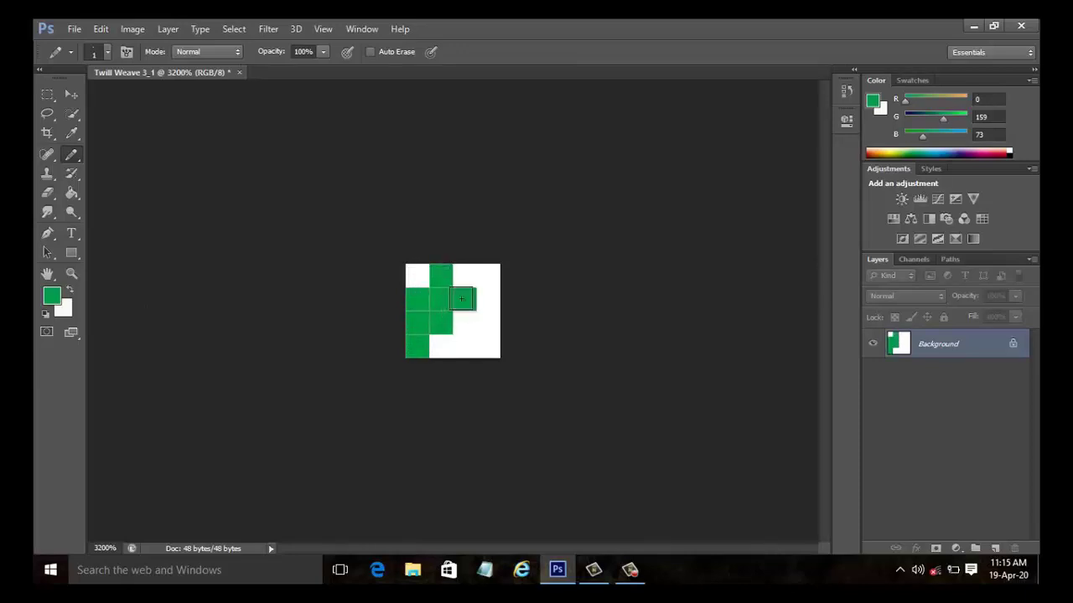
pyautogui.click(465, 275)
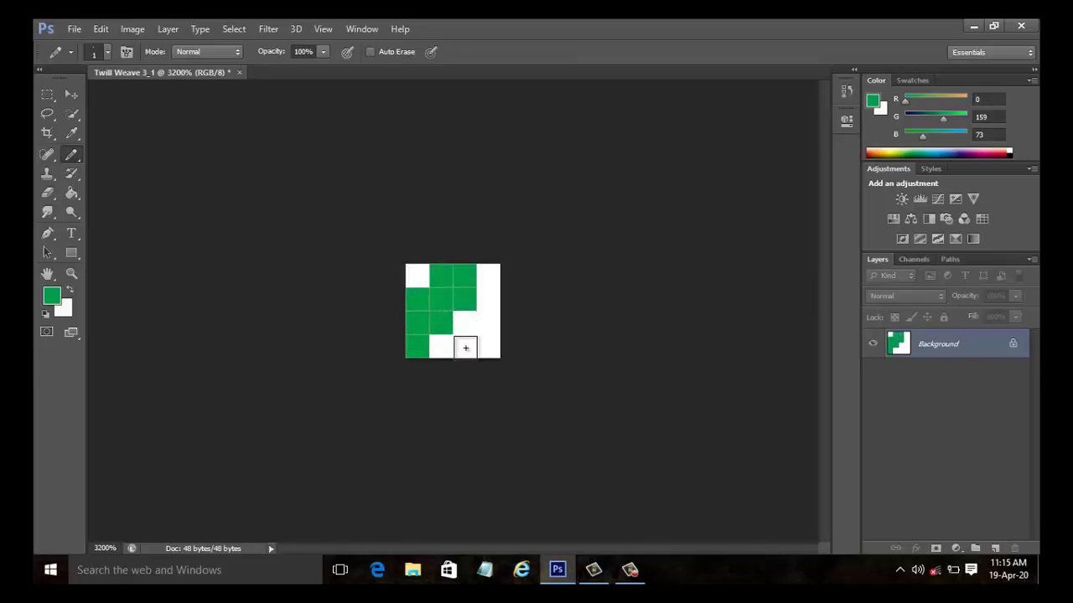
pyautogui.click(465, 346)
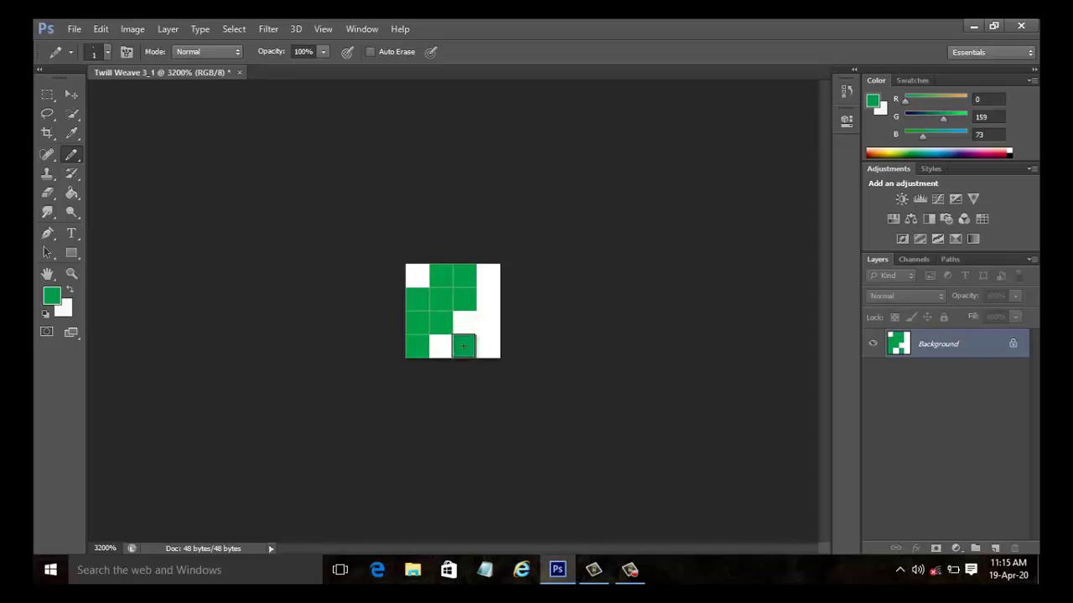
pyautogui.click(491, 278)
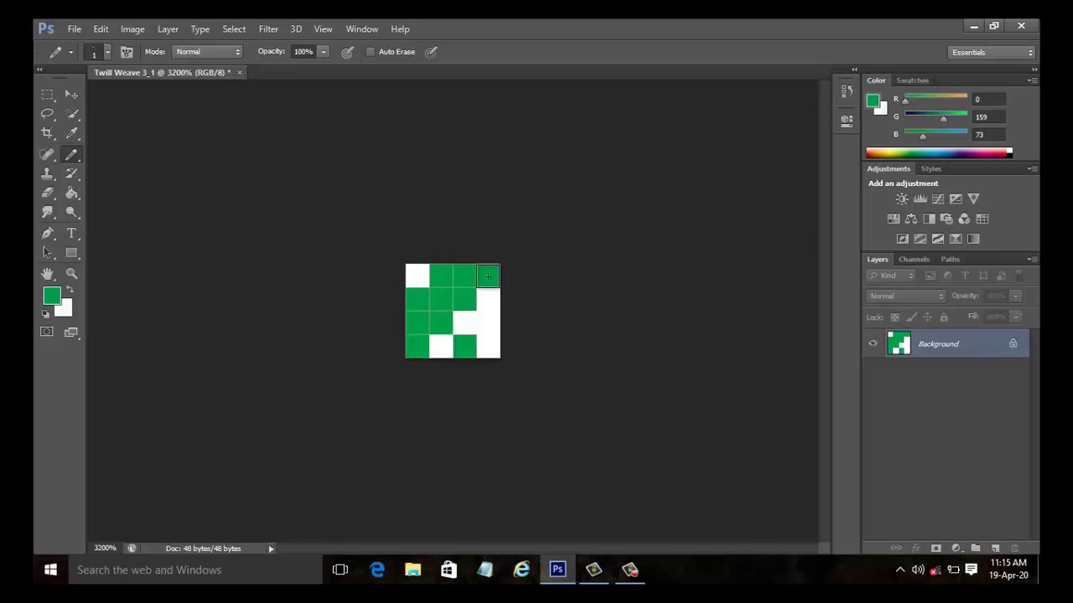
pyautogui.click(489, 347)
pyautogui.click(491, 327)
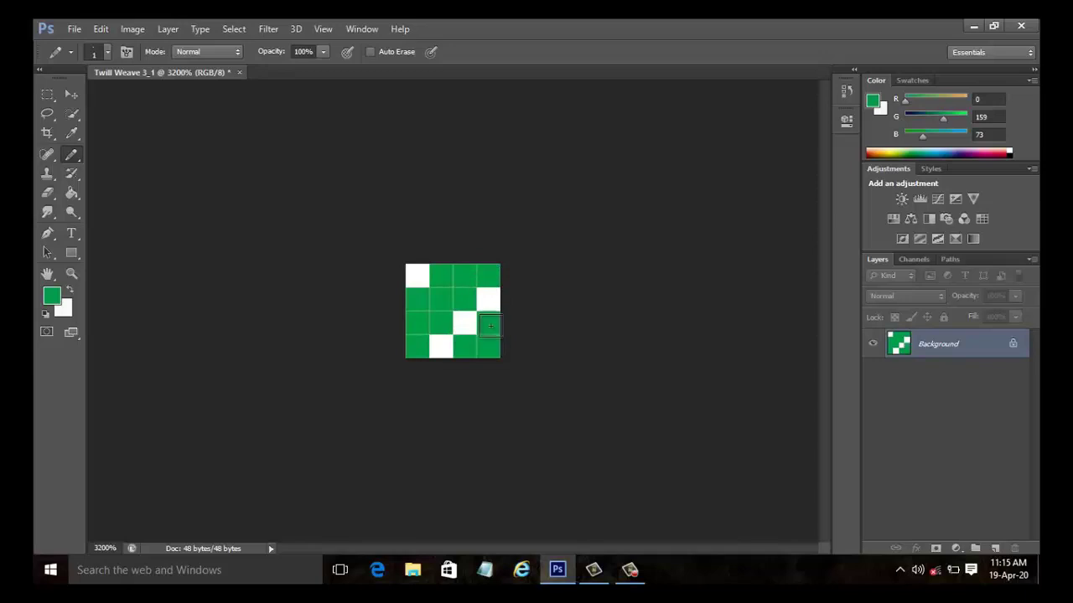
# Step: Paint the four remaining white pixels of the tile yellow (RGB 252, 245, 44) with the Pencil tool
pyautogui.click(892, 151)
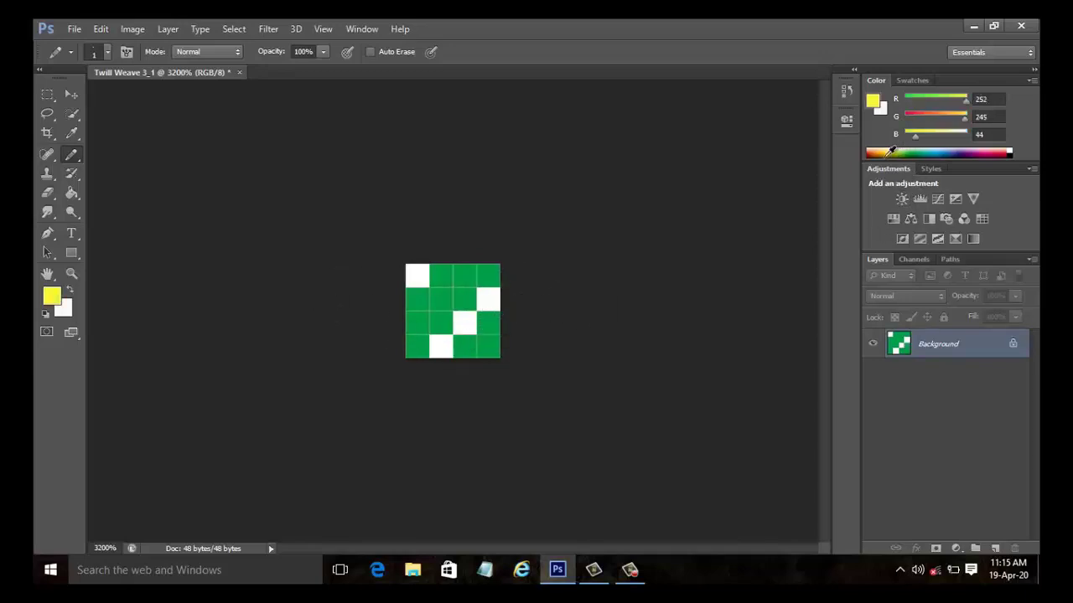
pyautogui.click(419, 277)
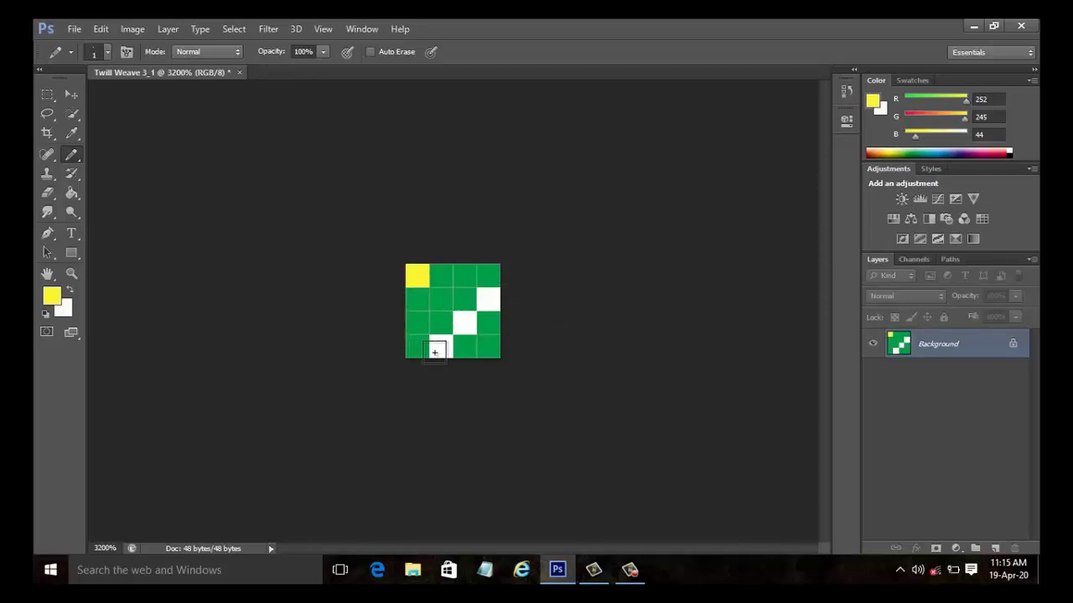
pyautogui.click(434, 352)
pyautogui.click(464, 323)
pyautogui.click(488, 300)
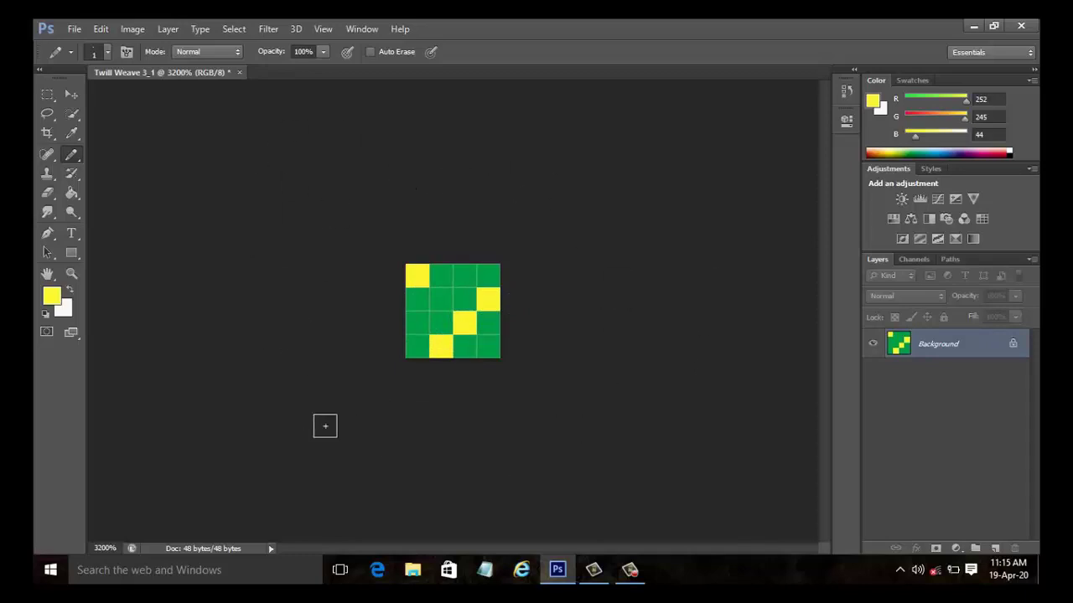
# Step: Define the green and yellow tile as a pattern named Twill Weave 3_1
pyautogui.click(100, 30)
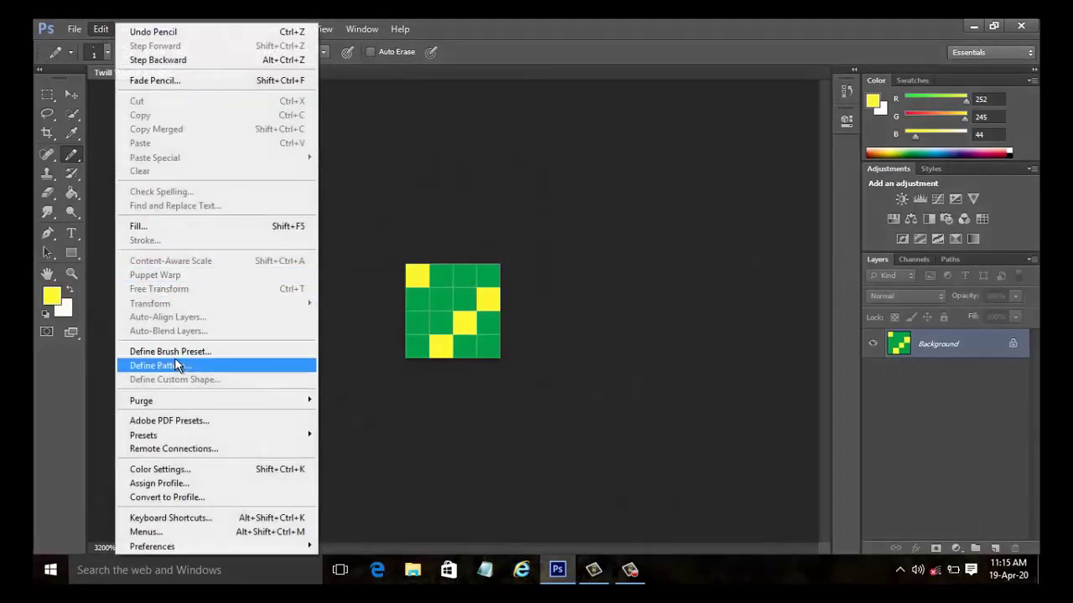
pyautogui.click(176, 365)
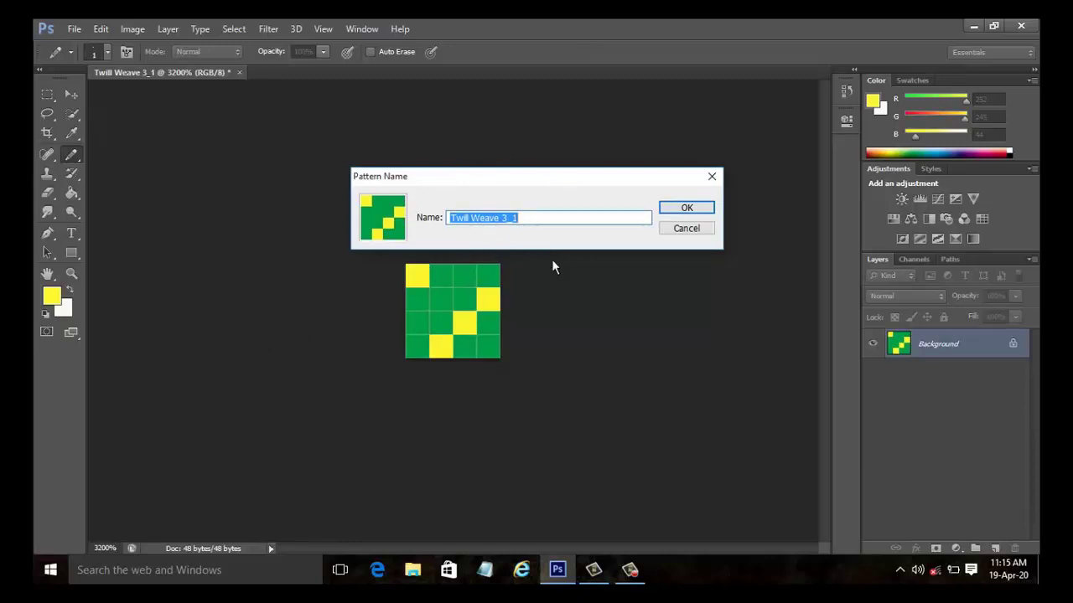
pyautogui.click(683, 211)
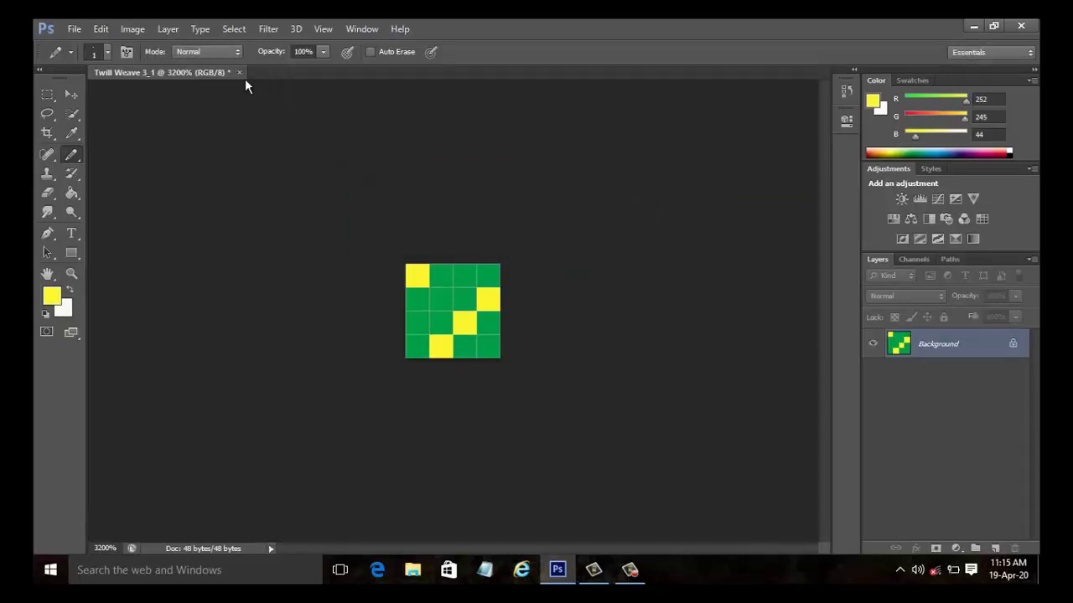
# Step: Create a new 500 by 500 pixel document with a white background and hide its grid
pyautogui.click(72, 29)
pyautogui.click(115, 56)
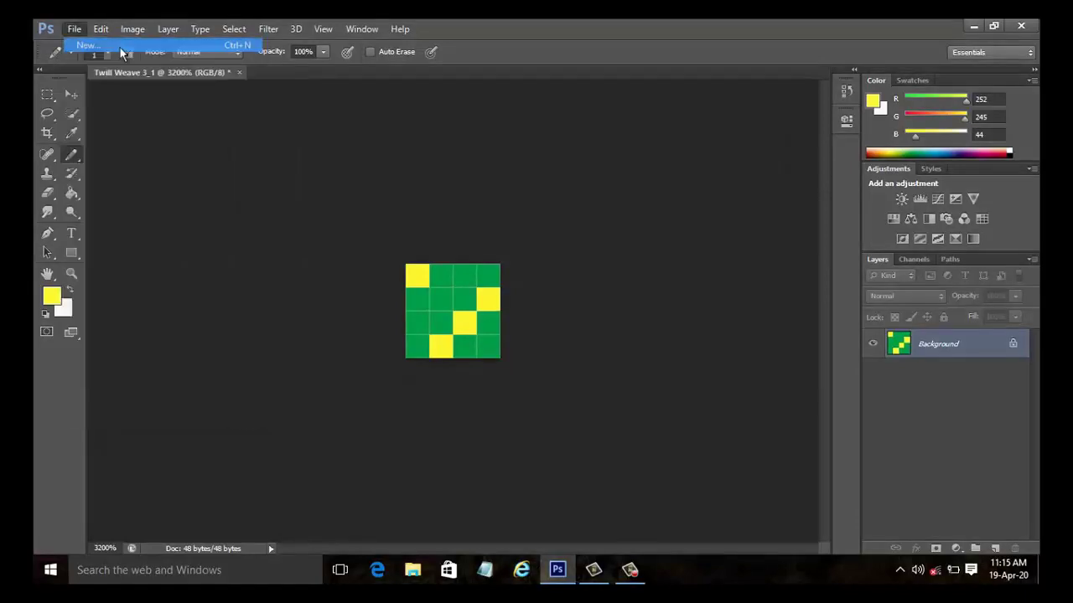
pyautogui.doubleClick(425, 254)
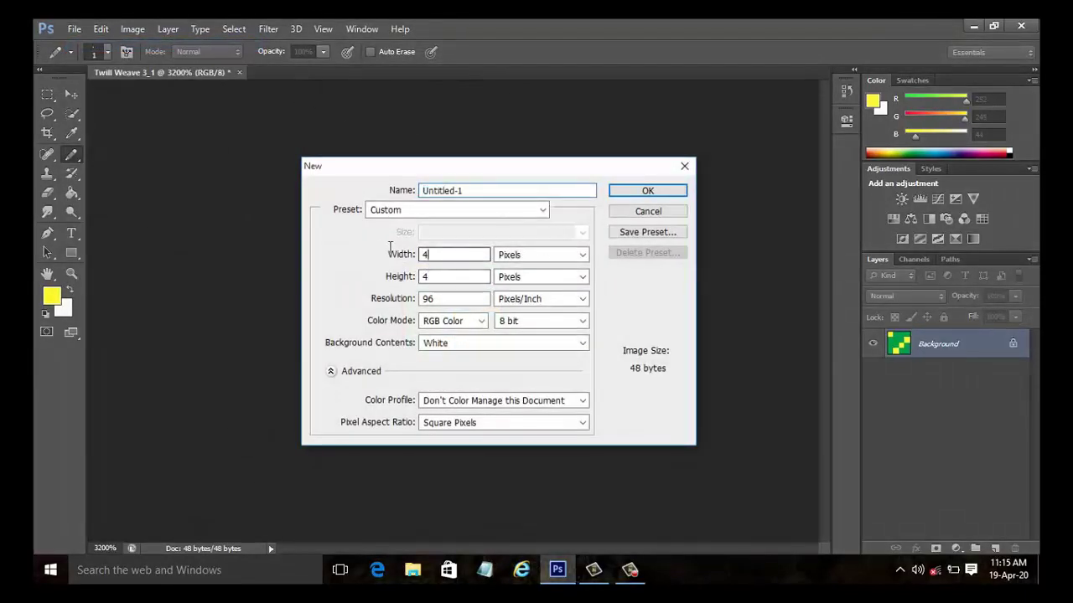
pyautogui.write('500')
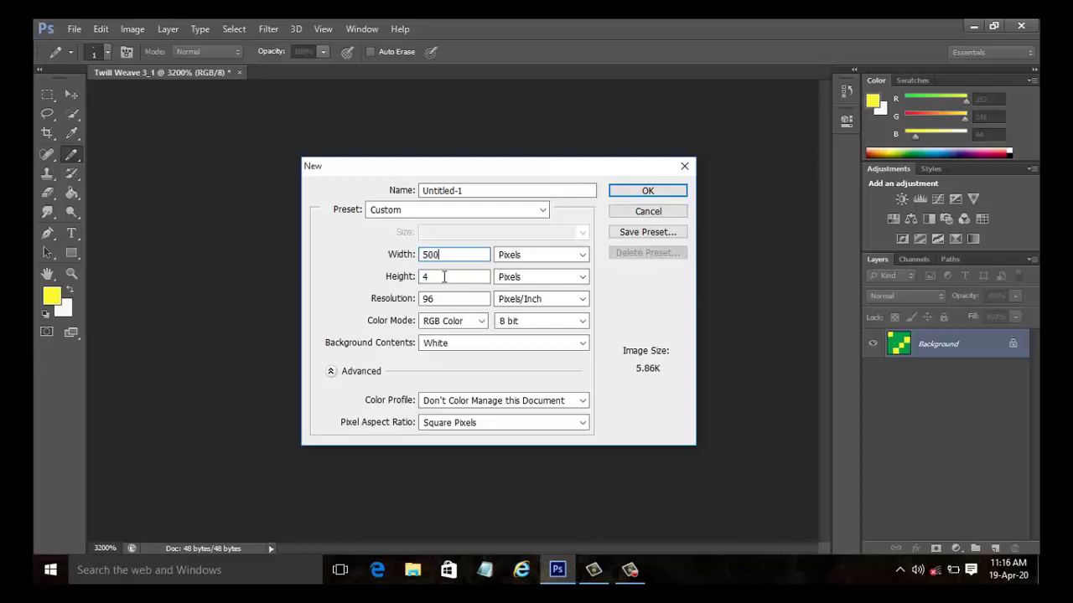
pyautogui.moveTo(444, 277); pyautogui.dragTo(400, 276)
pyautogui.write('500')
pyautogui.press('Return')
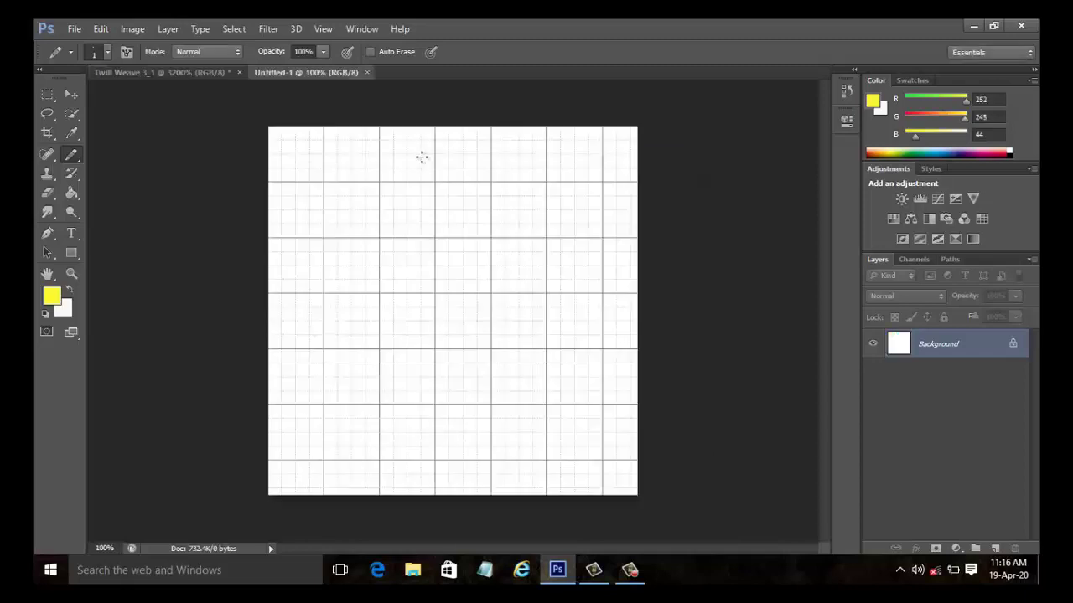
pyautogui.click(323, 31)
pyautogui.click(361, 232)
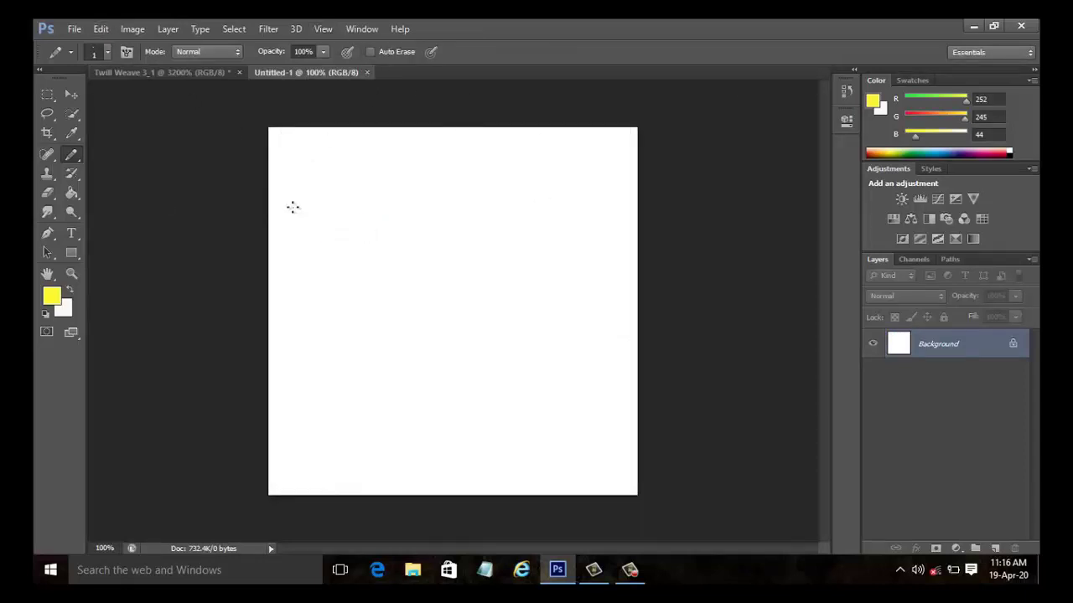
# Step: Fill the blank 500 by 500 pixel document with the green and yellow Twill Weave 3_1 pattern in Normal mode at 100% opacity
pyautogui.click(97, 30)
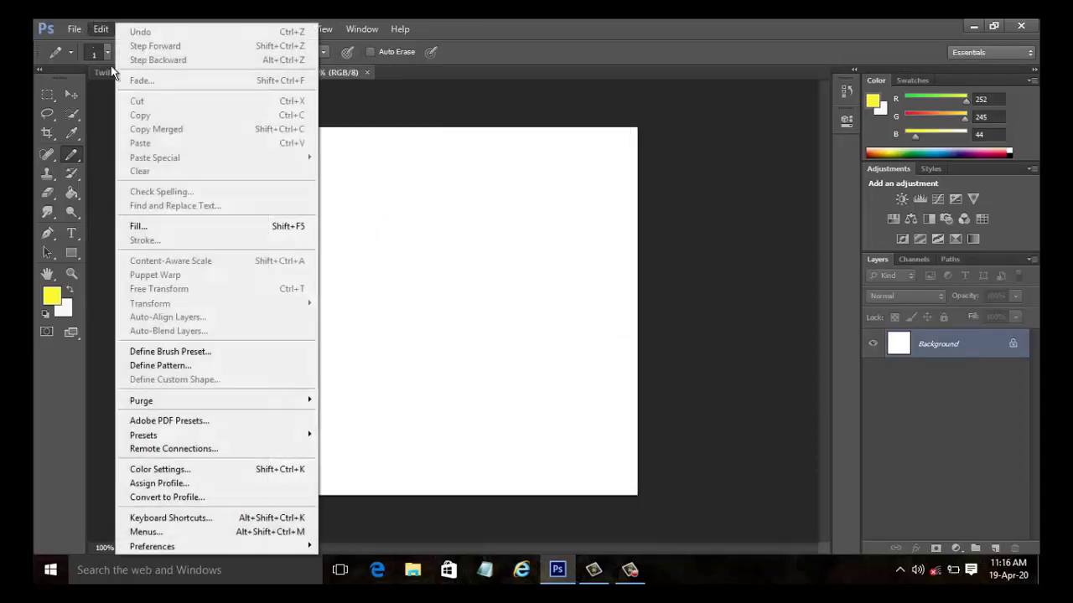
pyautogui.click(186, 226)
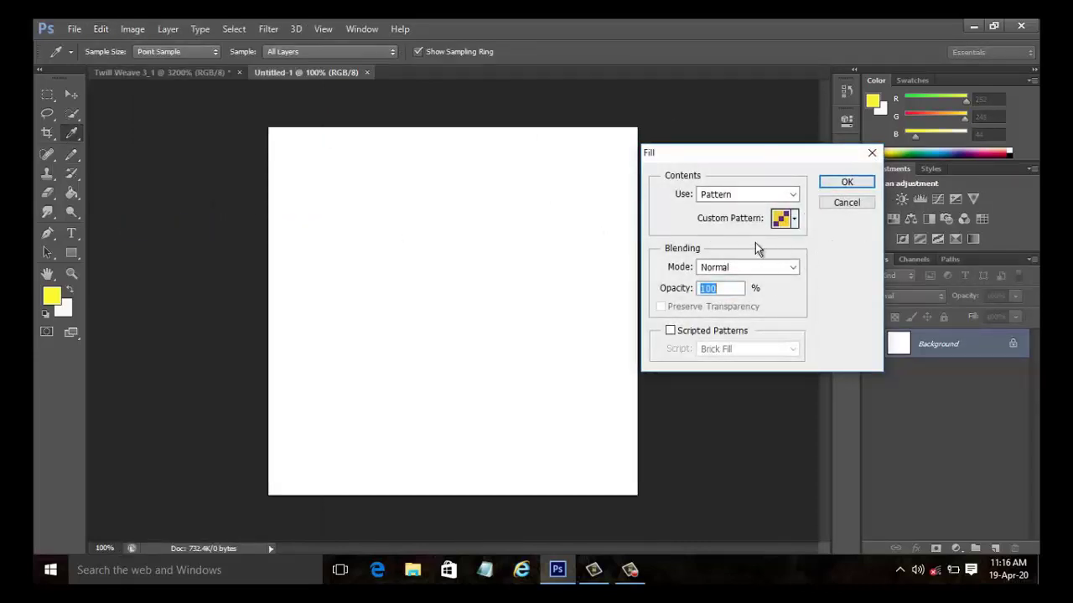
pyautogui.click(793, 219)
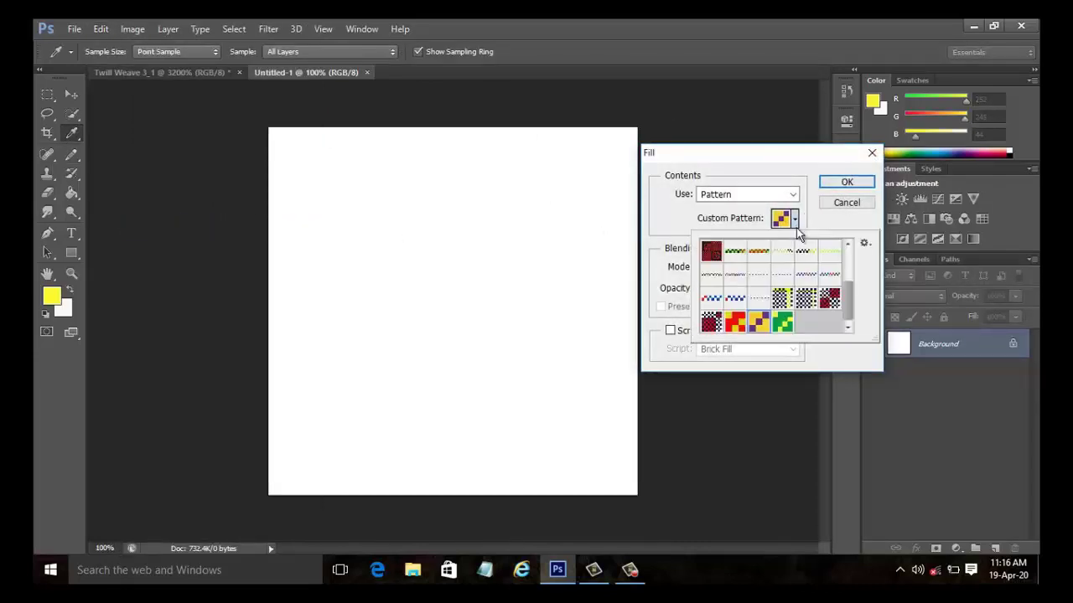
pyautogui.click(787, 323)
pyautogui.click(859, 184)
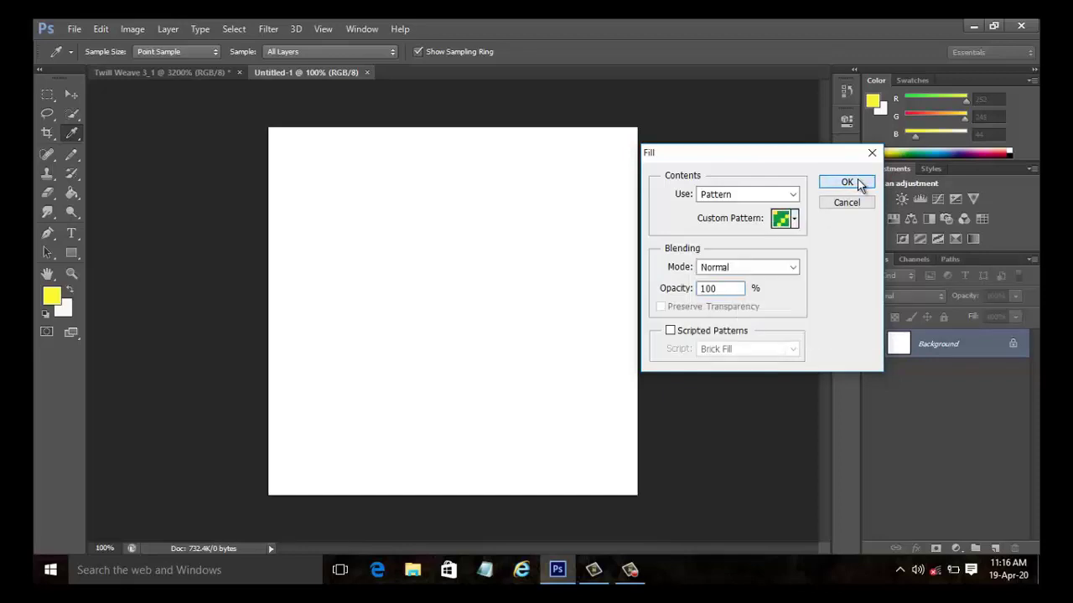
pyautogui.click(857, 184)
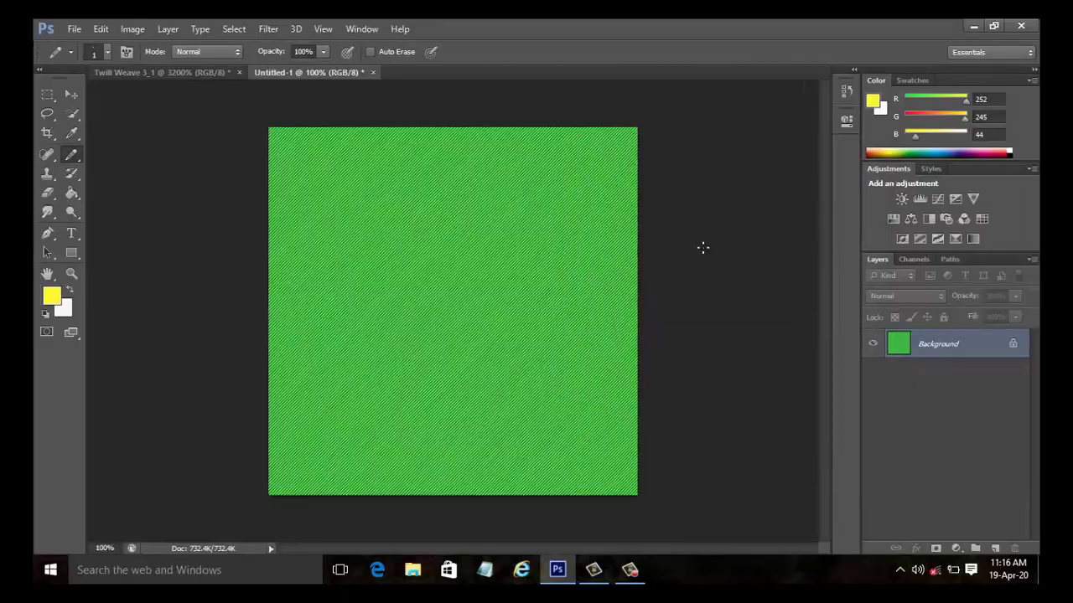
# Step: Save the green twill swatch as a JPEG named Twill Weave 3_1 in the adobe photoshop images folder
pyautogui.hotkey('ctrl', '+')
pyautogui.hotkey('ctrl', '+')
pyautogui.hotkey('ctrl', '+')
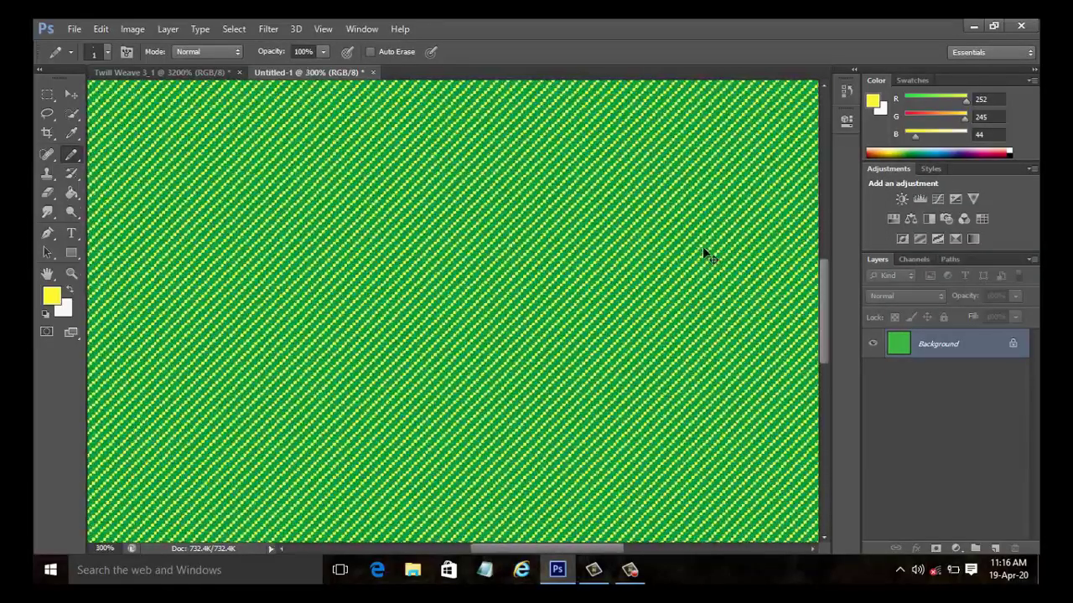
pyautogui.hotkey('ctrl', '1')
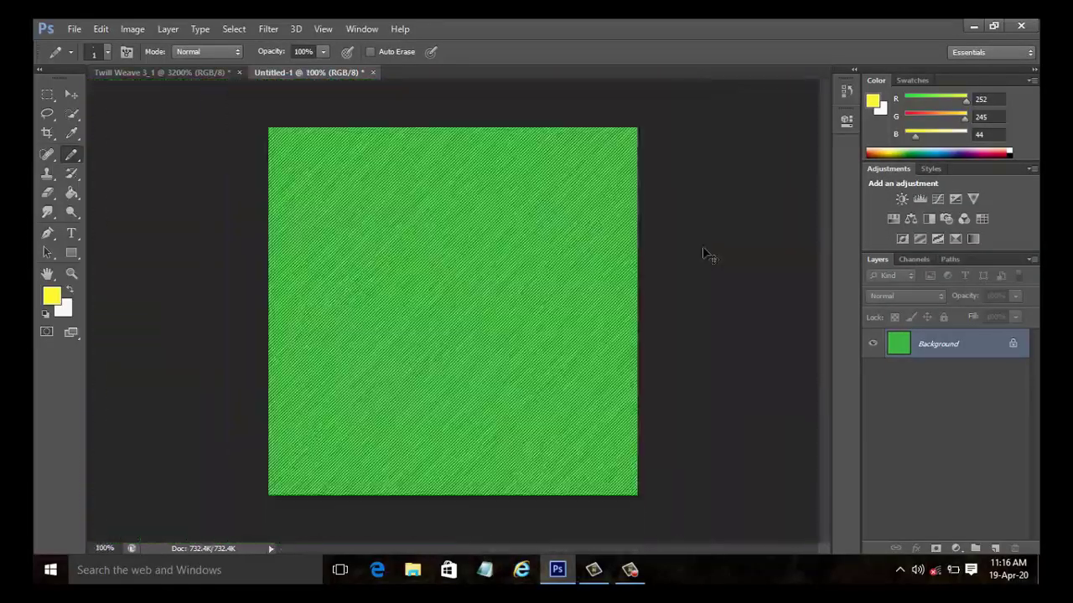
pyautogui.hotkey('ctrl', '+')
pyautogui.hotkey('ctrl', '-')
pyautogui.click(74, 30)
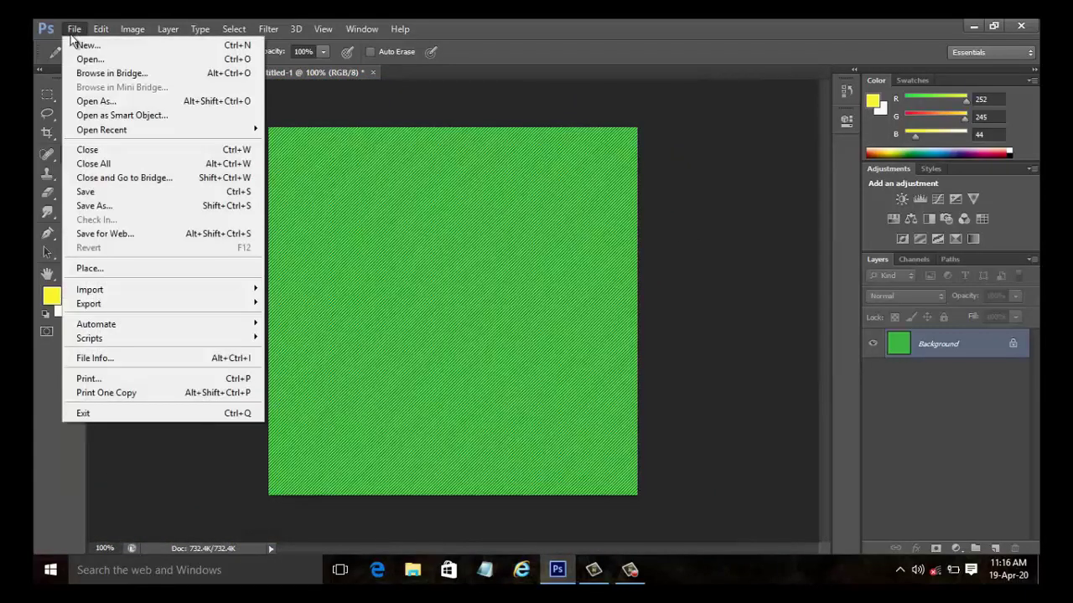
pyautogui.click(125, 216)
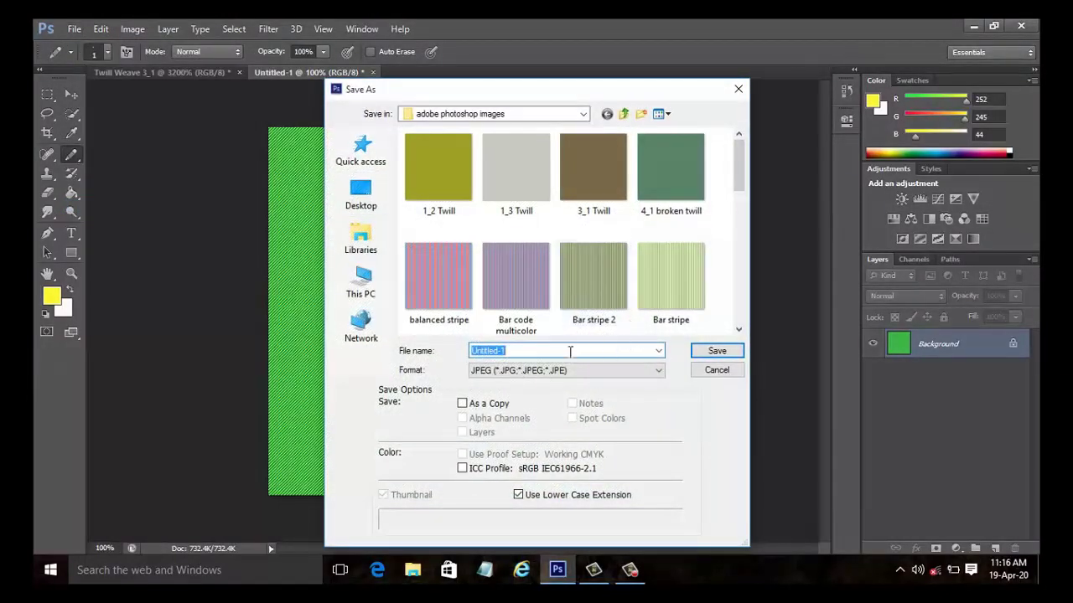
pyautogui.write('Twill Weave')
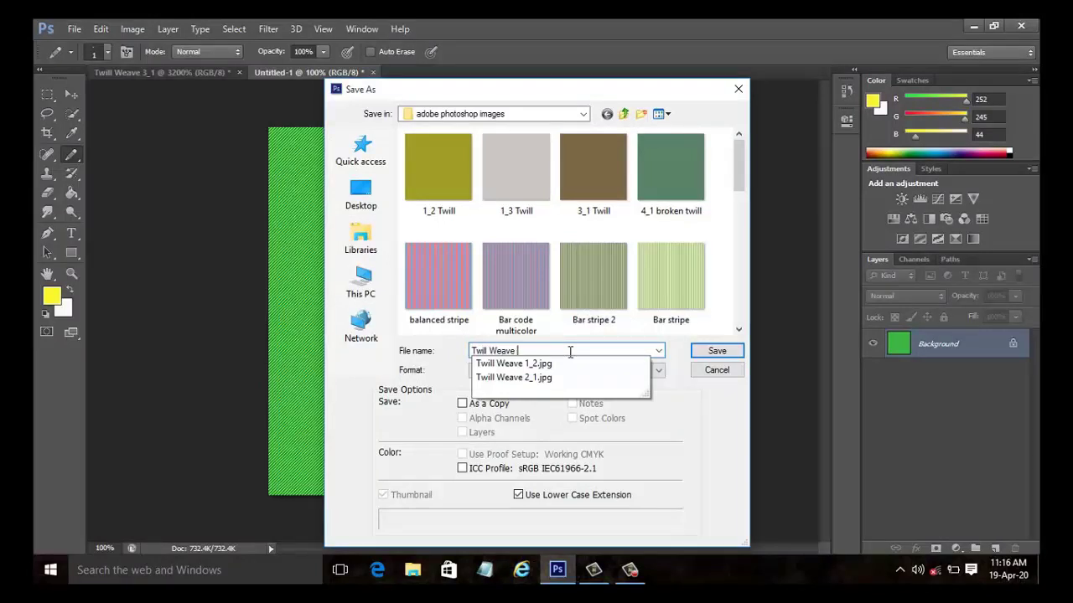
pyautogui.write(' 3_1')
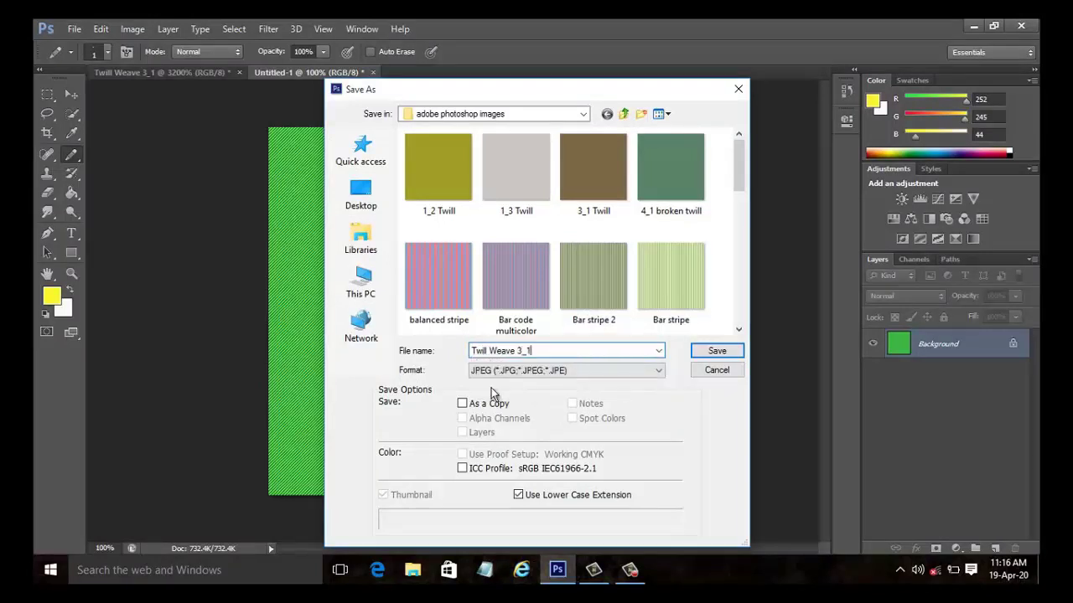
pyautogui.click(722, 352)
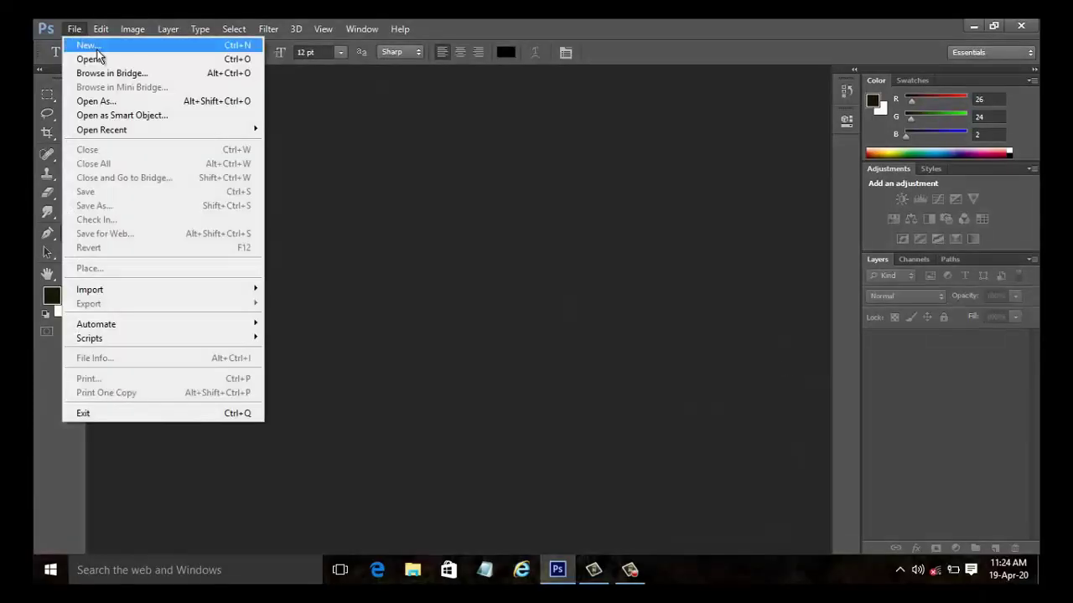
# Step: Create a new 6 by 6 pixel RGB document named Pointed Twill 3/3 with a white background
pyautogui.click(92, 47)
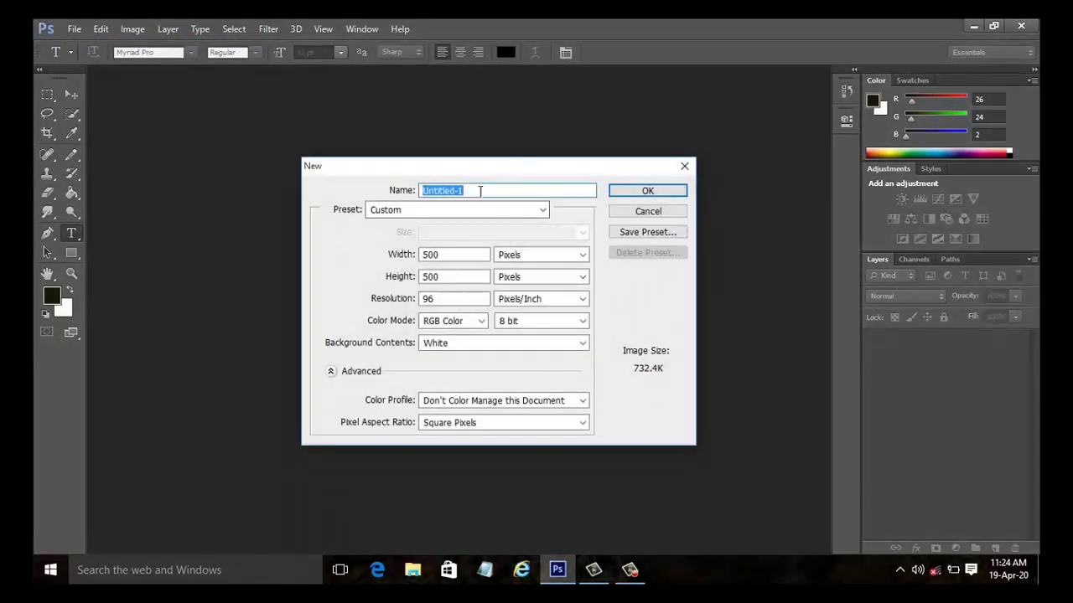
pyautogui.write('Pointed Twi')
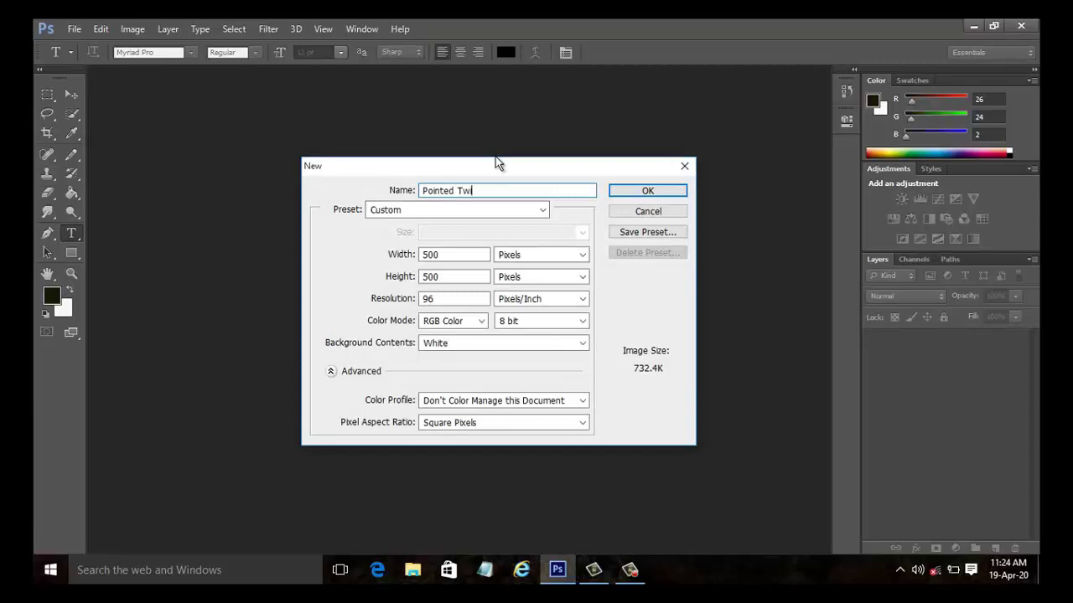
pyautogui.write('ll 3/3')
pyautogui.moveTo(454, 255); pyautogui.dragTo(385, 263)
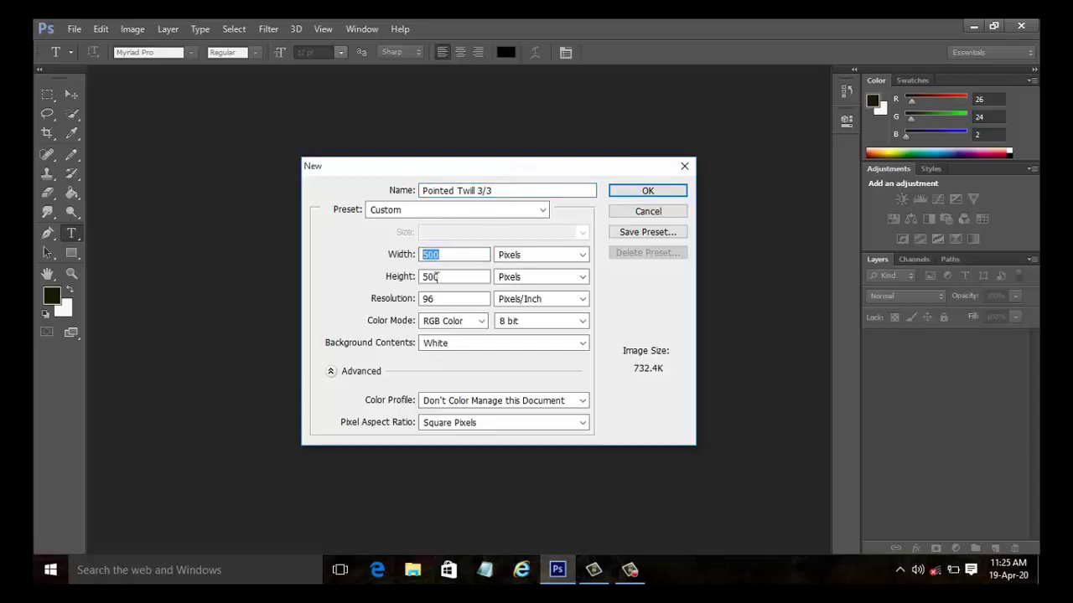
pyautogui.write('6')
pyautogui.moveTo(448, 279); pyautogui.dragTo(405, 281)
pyautogui.write('6')
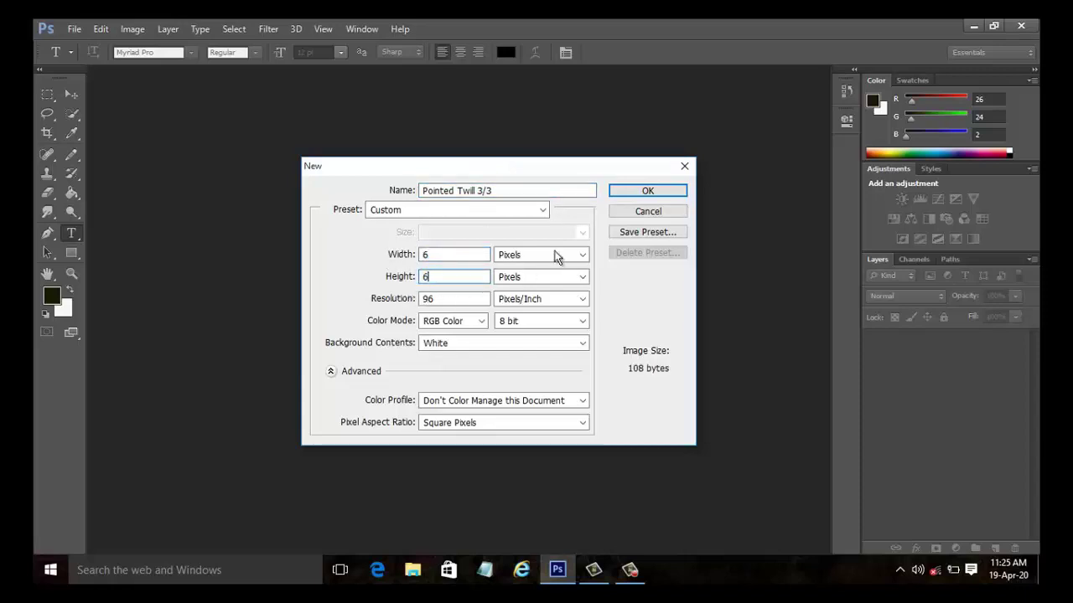
pyautogui.click(645, 194)
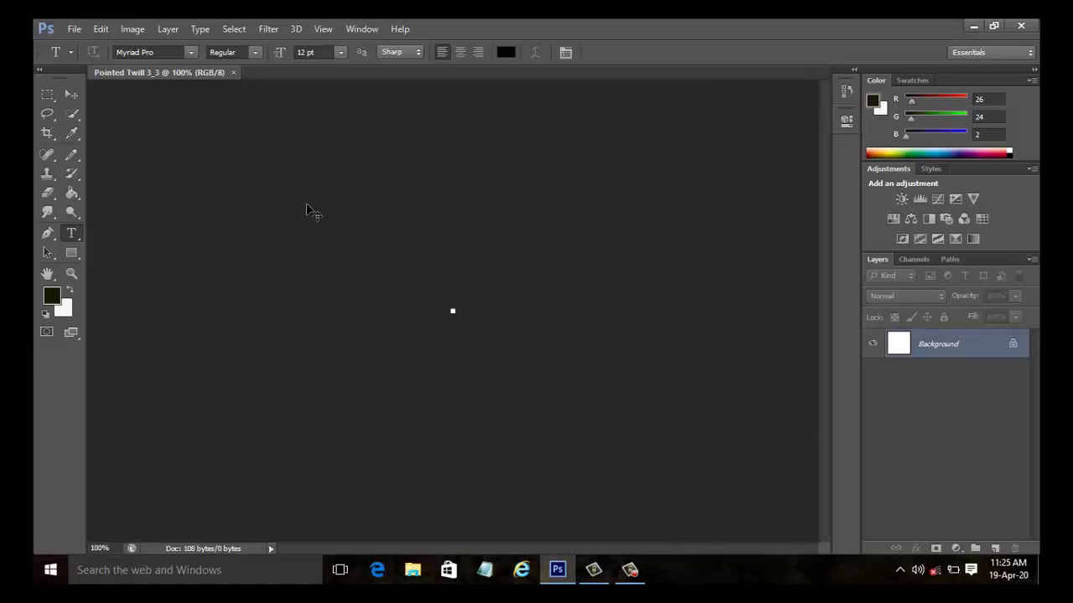
# Step: Pencil the rising diagonal near-black (RGB 26, 24, 2): column 1 rows 4–6, column 2 rows 3–5, column 3 rows 2–4, column 4 rows 1–3
pyautogui.hotkey('ctrl', '+')
pyautogui.hotkey('ctrl', '+')
pyautogui.hotkey('ctrl', '+')
pyautogui.hotkey('ctrl', '+')
pyautogui.hotkey('ctrl', '+')
pyautogui.hotkey('ctrl', '+')
pyautogui.hotkey('ctrl', '+')
pyautogui.hotkey('ctrl', '+')
pyautogui.hotkey('ctrl', '+')
pyautogui.hotkey('ctrl', '+')
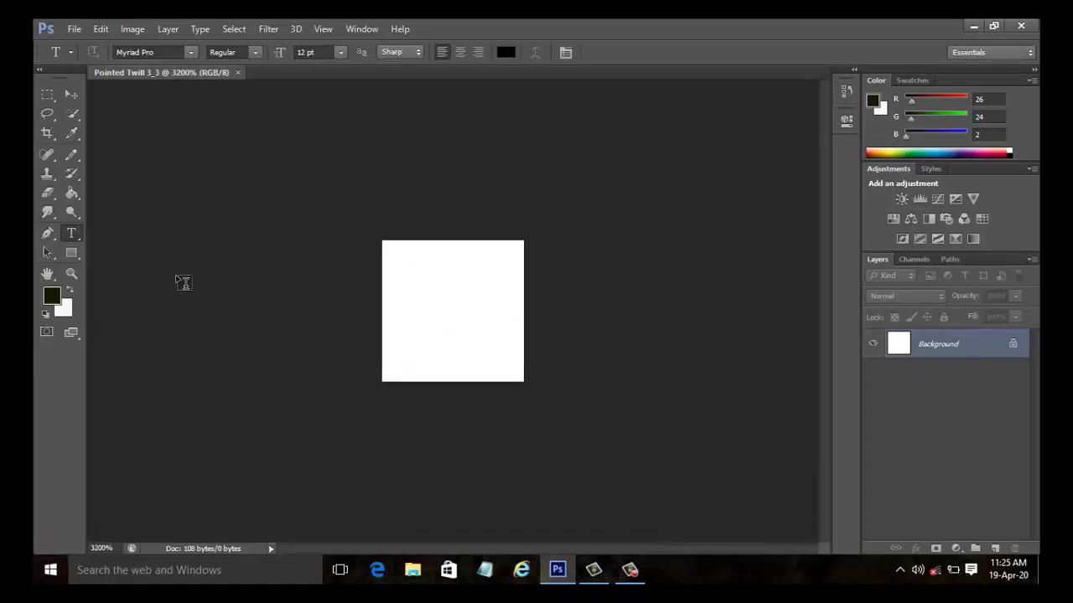
pyautogui.click(71, 154)
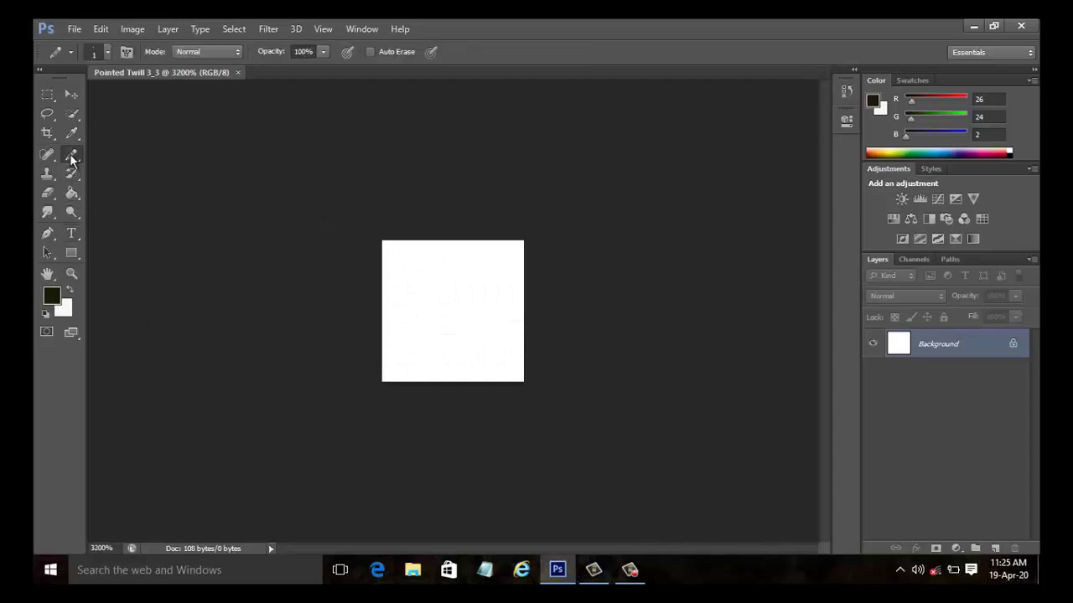
pyautogui.moveTo(390, 366)
pyautogui.mouseDown()
pyautogui.moveTo(389, 321)
pyautogui.moveTo(416, 345)
pyautogui.moveTo(416, 300)
pyautogui.moveTo(439, 328)
pyautogui.moveTo(441, 276)
pyautogui.moveTo(463, 253)
pyautogui.mouseUp()
pyautogui.click(412, 344)
pyautogui.click(439, 323)
pyautogui.click(461, 297)
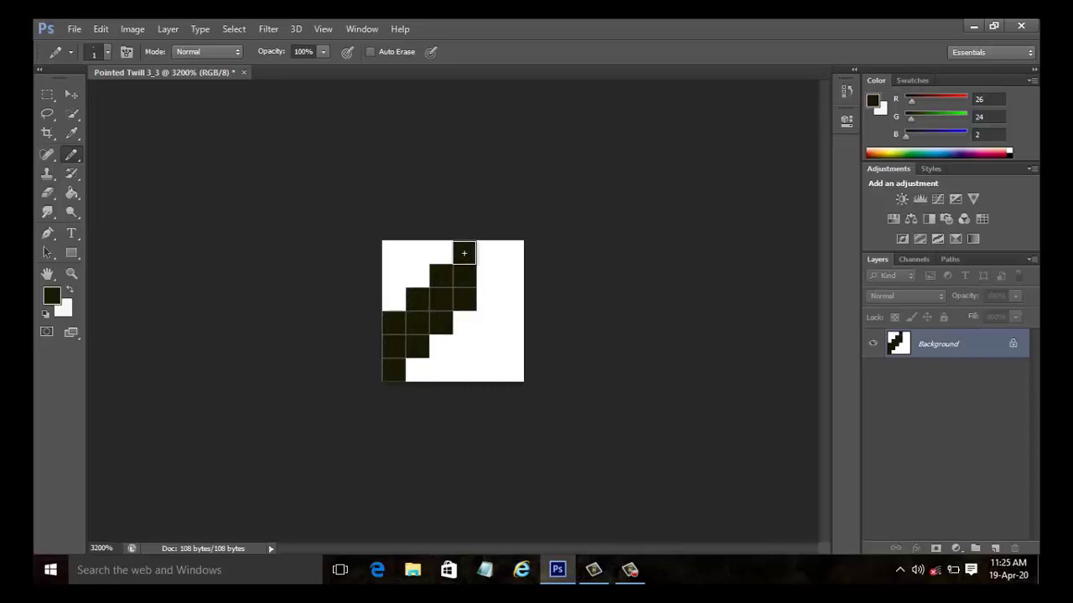
# Step: Pencil the descending side of the point in the same near-black: column 5 rows 2–4 and column 6 rows 3–5
pyautogui.click(486, 278)
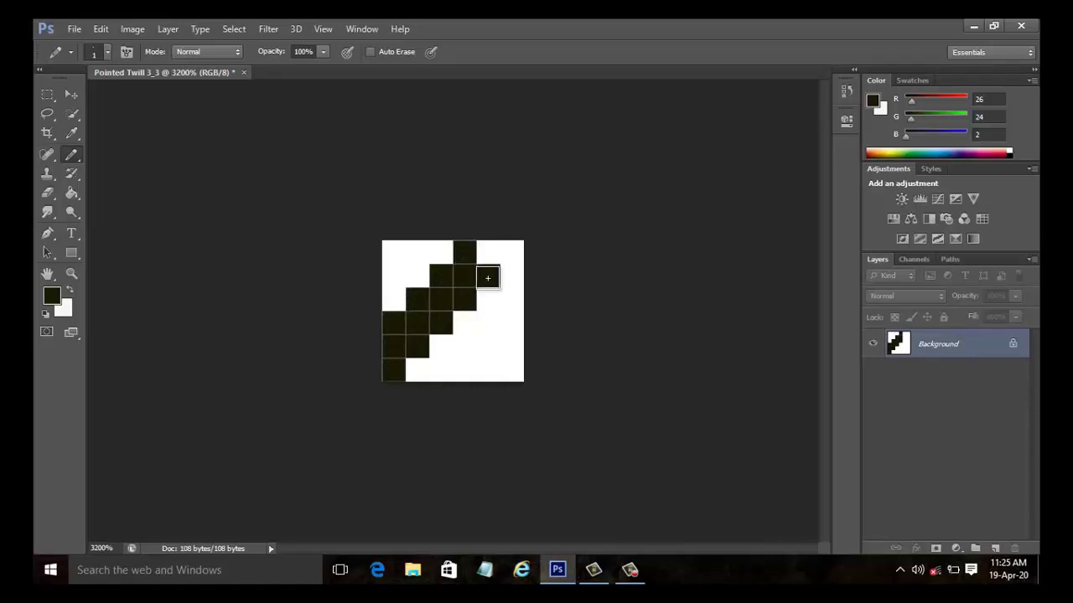
pyautogui.moveTo(490, 297)
pyautogui.mouseDown()
pyautogui.moveTo(488, 325)
pyautogui.moveTo(510, 305)
pyautogui.moveTo(510, 347)
pyautogui.mouseUp()
pyautogui.click(512, 299)
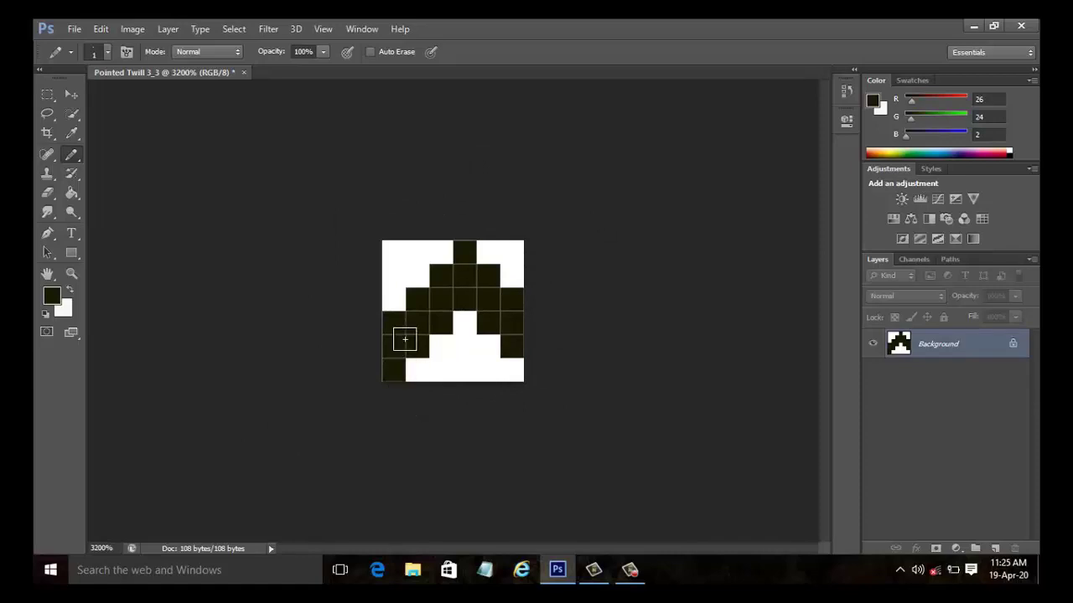
# Step: Paint all remaining white pixels of the pointed twill tile yellow (RGB 246, 228, 41) with the Pencil tool
pyautogui.click(52, 295)
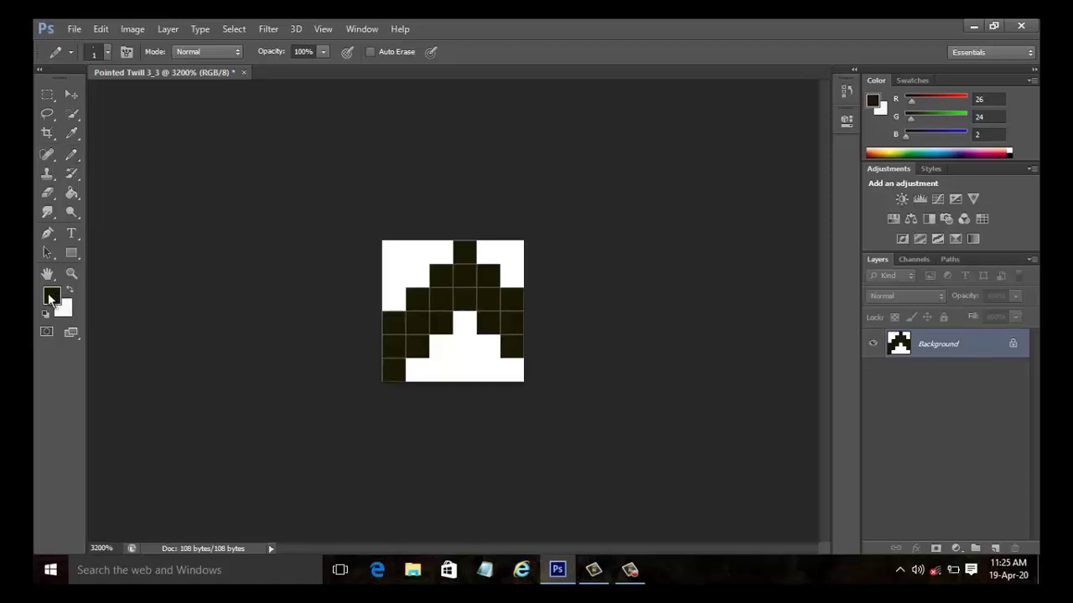
pyautogui.click(495, 158)
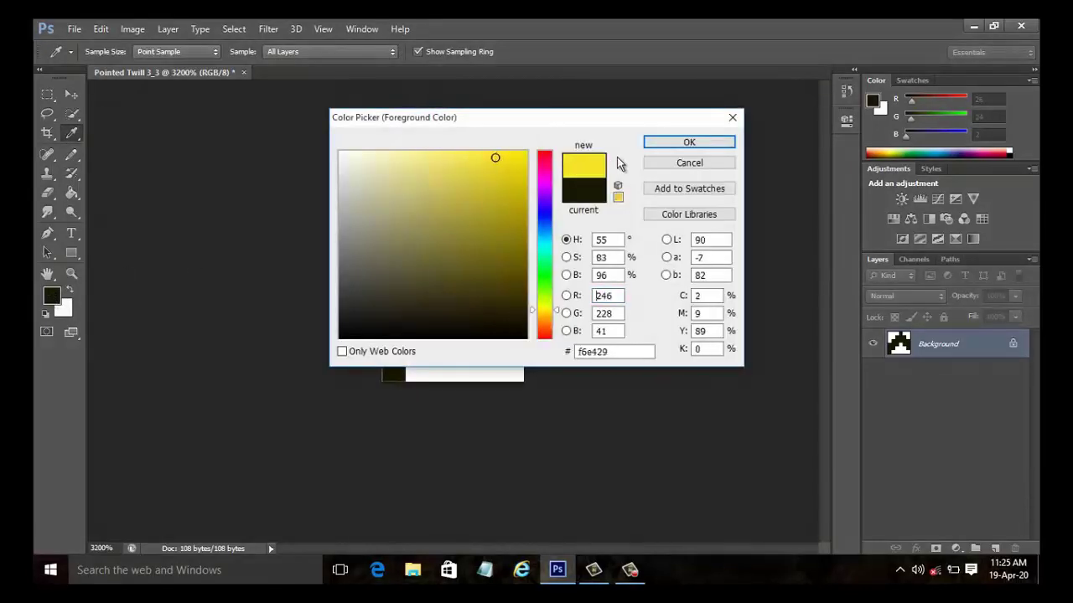
pyautogui.click(688, 142)
pyautogui.moveTo(390, 297)
pyautogui.mouseDown()
pyautogui.moveTo(393, 257)
pyautogui.moveTo(413, 268)
pyautogui.moveTo(413, 254)
pyautogui.moveTo(441, 249)
pyautogui.mouseUp()
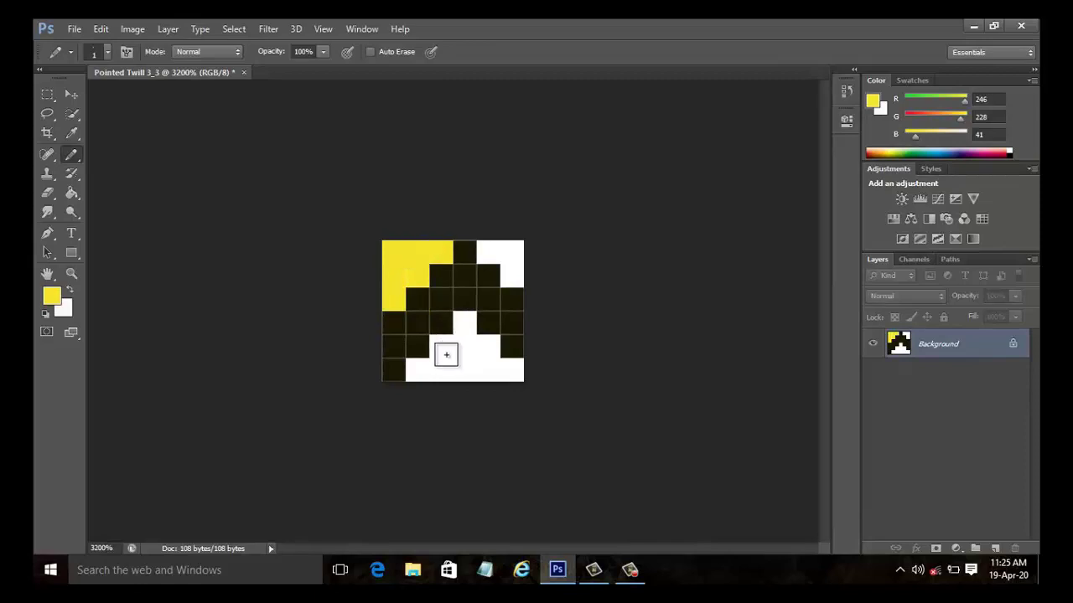
pyautogui.moveTo(421, 369)
pyautogui.mouseDown()
pyautogui.moveTo(446, 347)
pyautogui.moveTo(470, 373)
pyautogui.moveTo(469, 330)
pyautogui.moveTo(488, 346)
pyautogui.moveTo(510, 369)
pyautogui.mouseUp()
pyautogui.moveTo(510, 276)
pyautogui.mouseDown()
pyautogui.moveTo(514, 252)
pyautogui.moveTo(495, 251)
pyautogui.mouseUp()
pyautogui.click(495, 251)
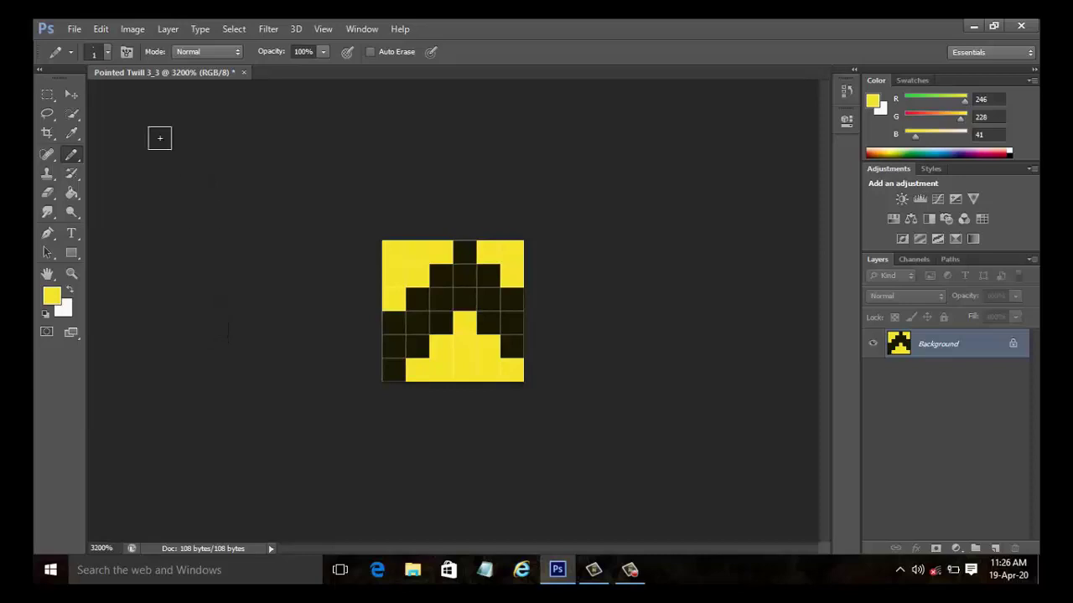
# Step: Define the black and yellow tile as a pattern named Pointed Twill 3_3
pyautogui.click(100, 29)
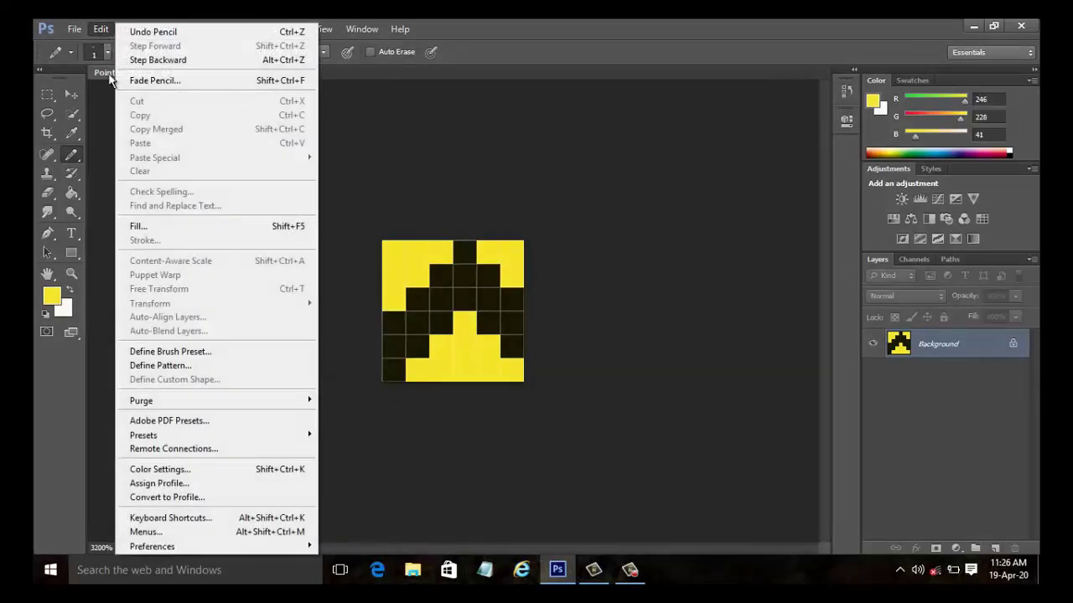
pyautogui.click(187, 367)
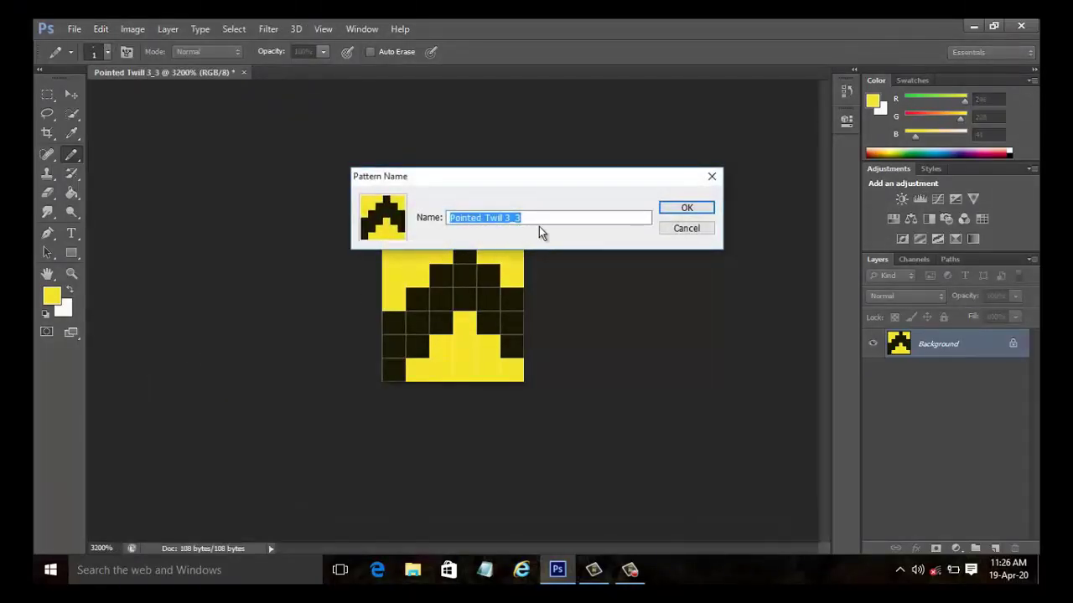
pyautogui.click(692, 210)
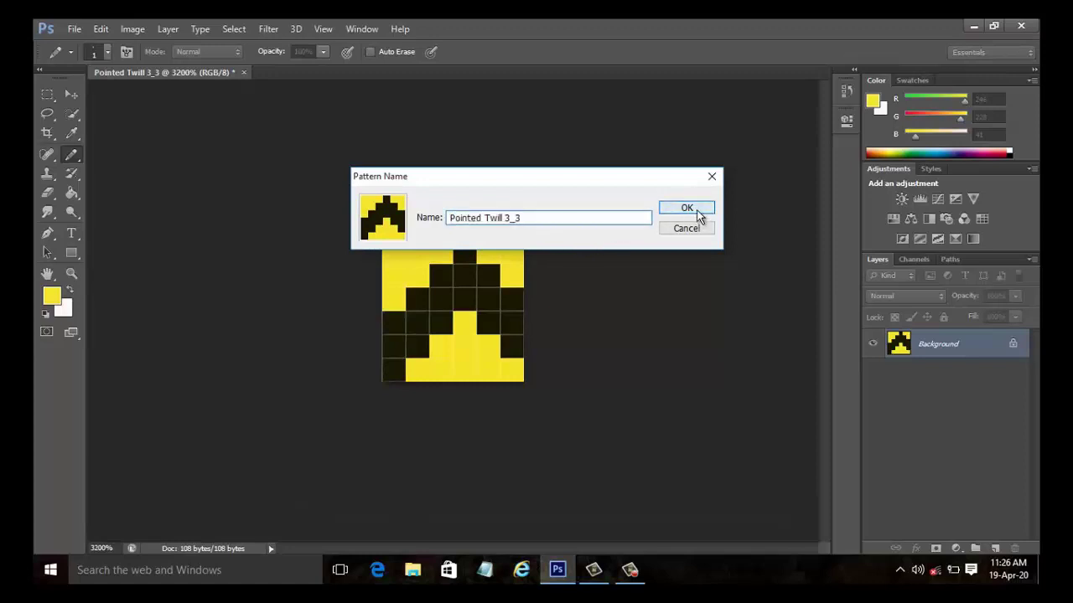
pyautogui.click(87, 35)
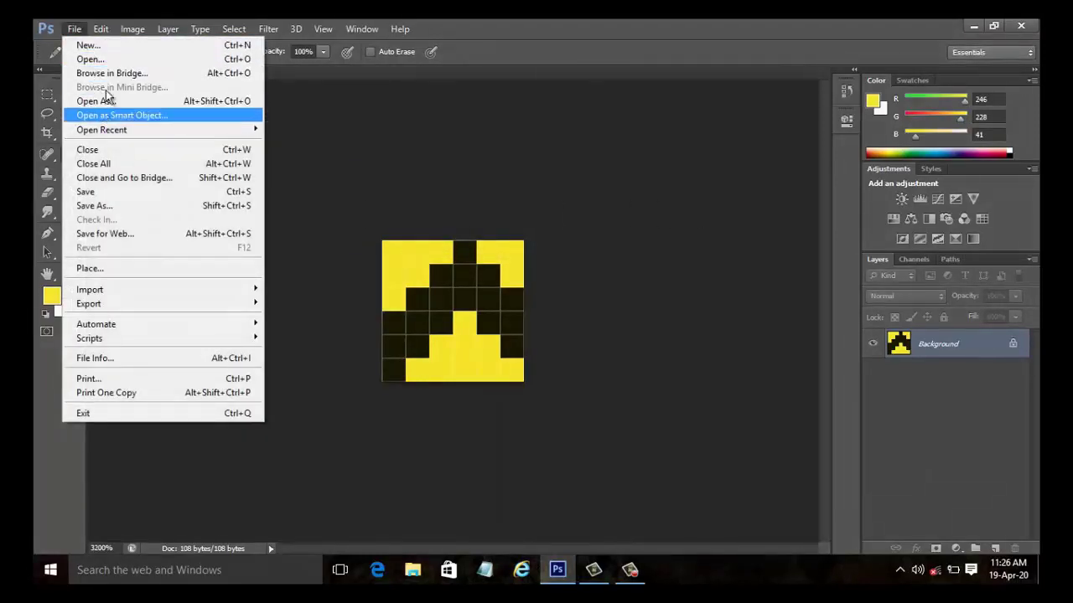
pyautogui.click(115, 47)
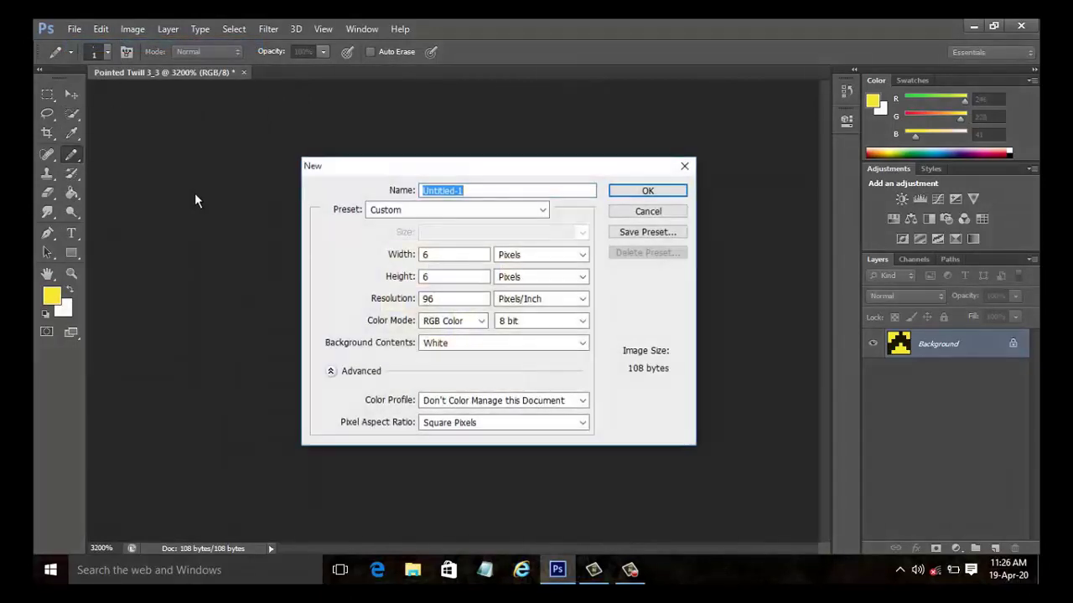
pyautogui.click(639, 188)
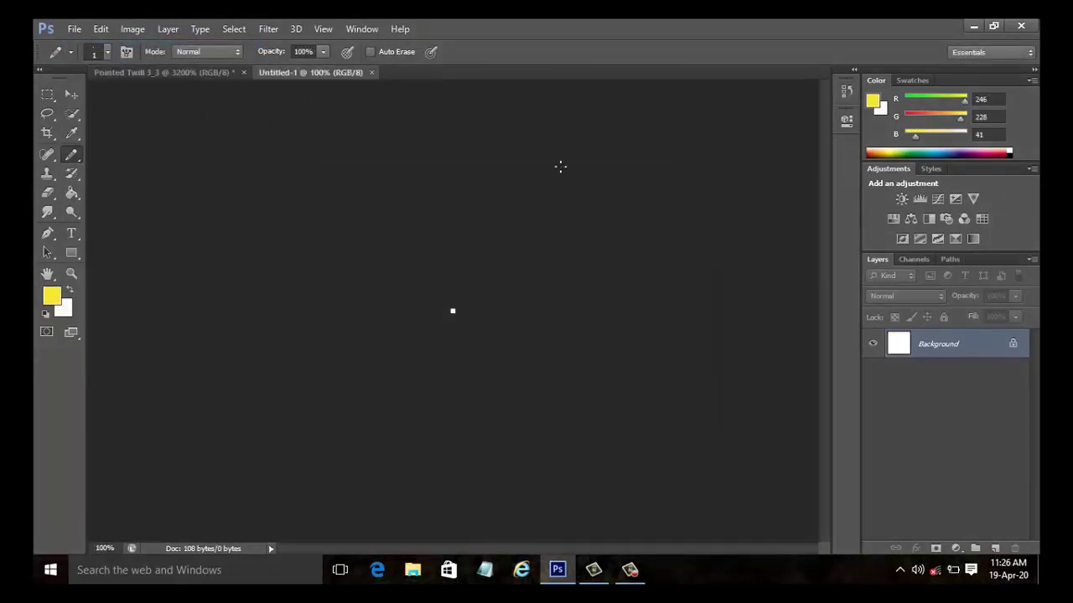
pyautogui.click(371, 72)
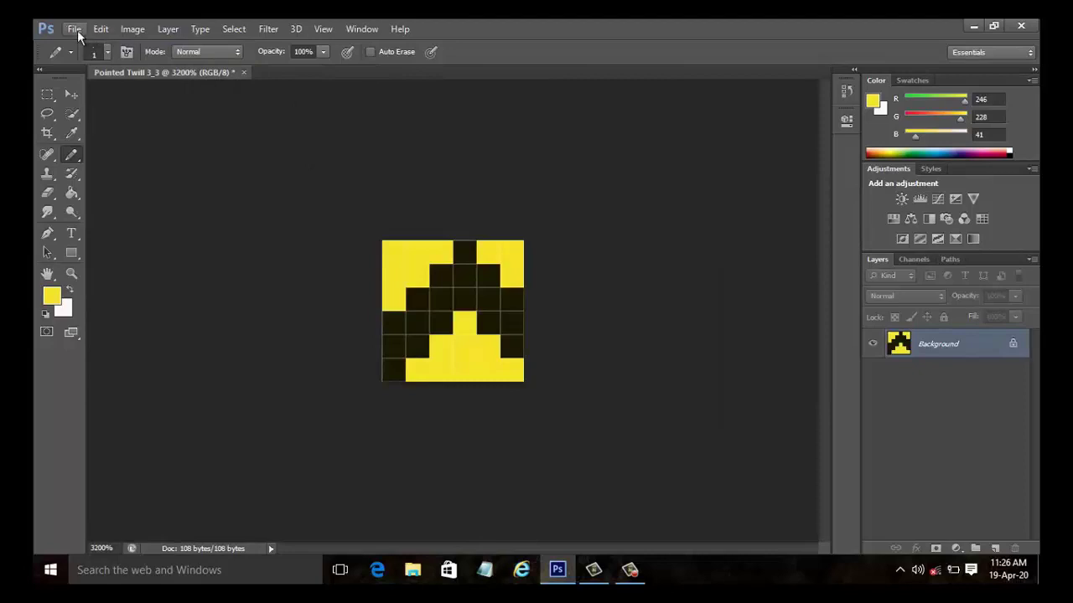
# Step: Create a new 500 by 500 pixel RGB document at 96 pixels/inch with a white background
pyautogui.click(77, 30)
pyautogui.click(87, 42)
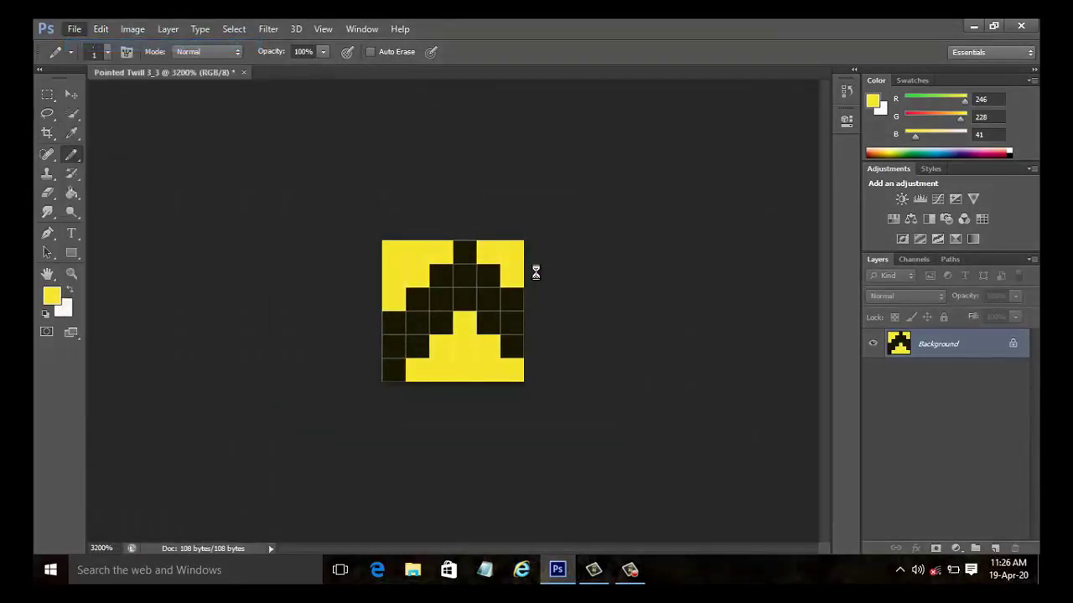
pyautogui.doubleClick(428, 254)
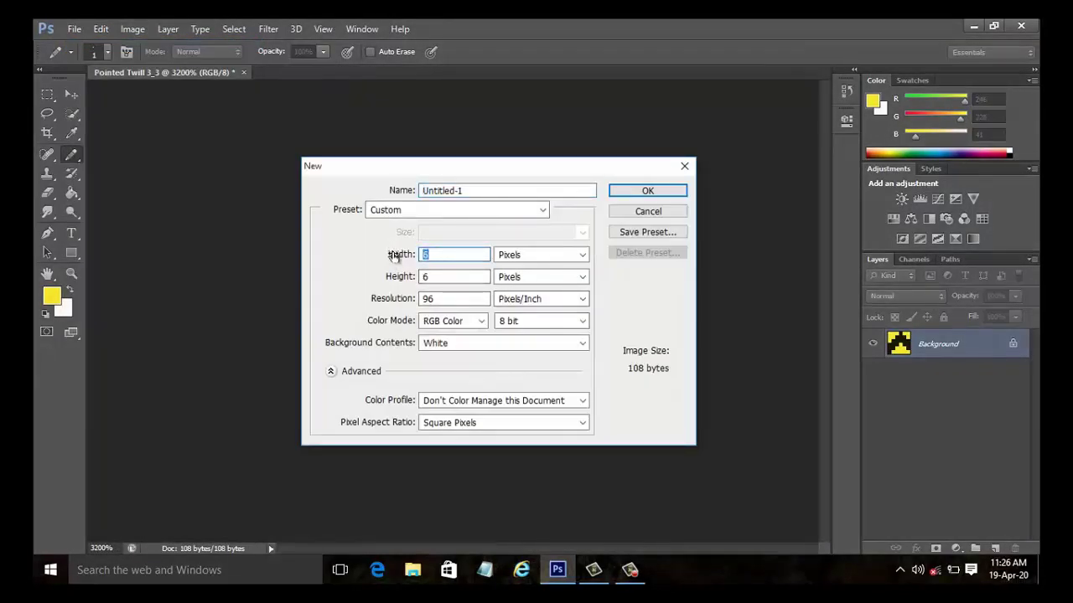
pyautogui.write('500')
pyautogui.press('Tab')
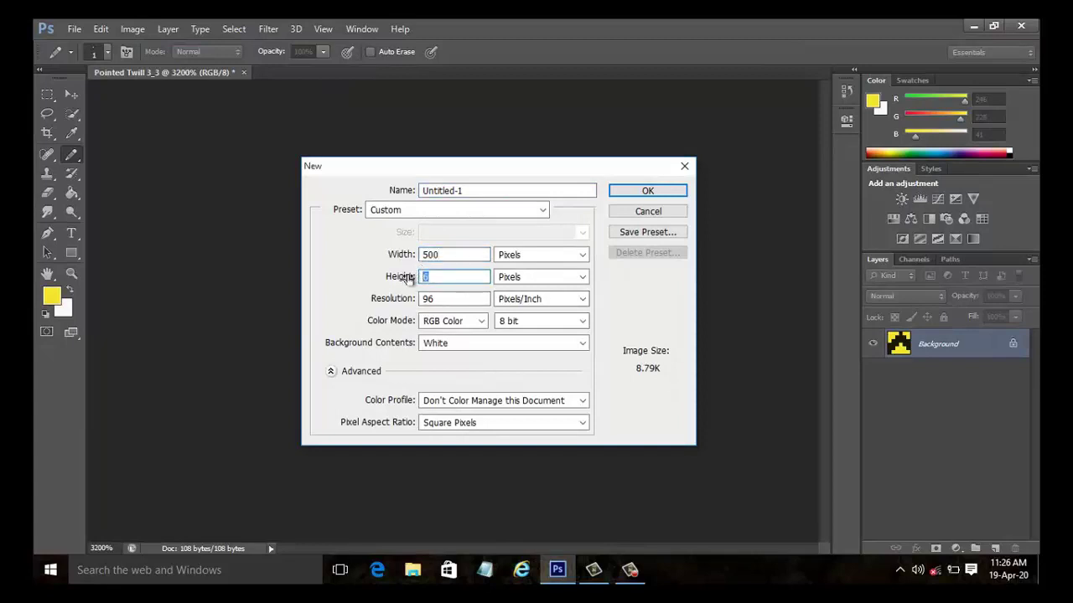
pyautogui.write('500')
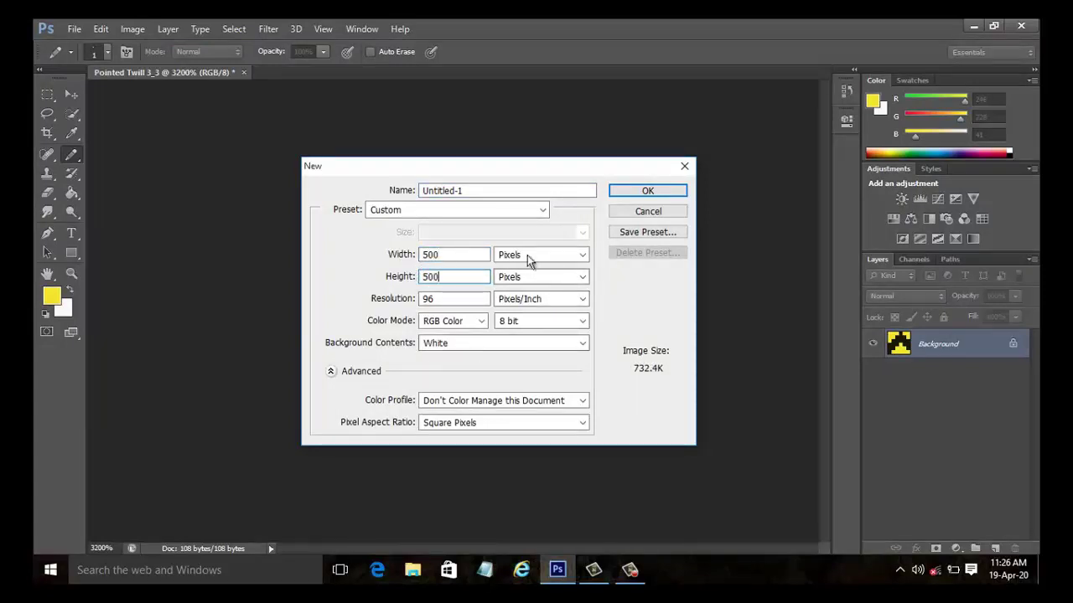
pyautogui.click(648, 191)
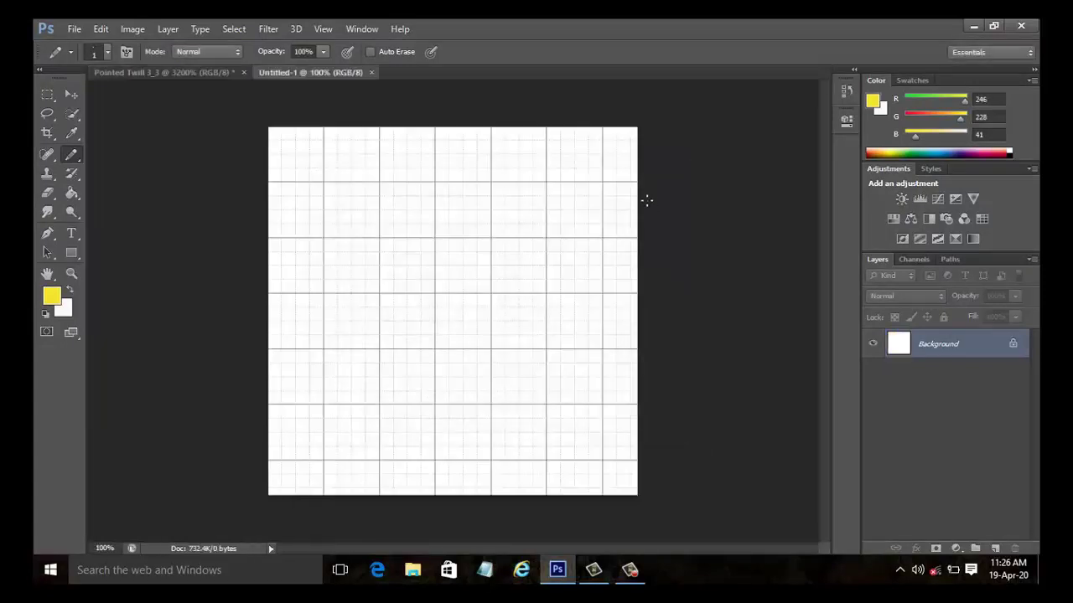
# Step: Hide the grid and fill the blank canvas with the black and yellow pointed twill pattern in Normal mode at 100% opacity
pyautogui.click(319, 28)
pyautogui.click(360, 231)
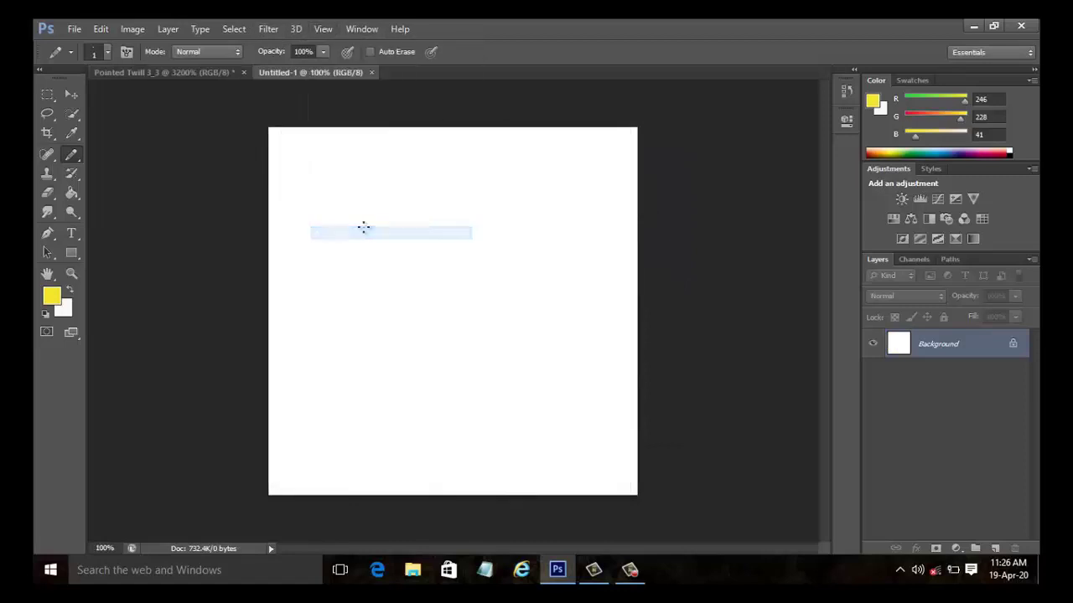
pyautogui.click(100, 29)
pyautogui.click(139, 224)
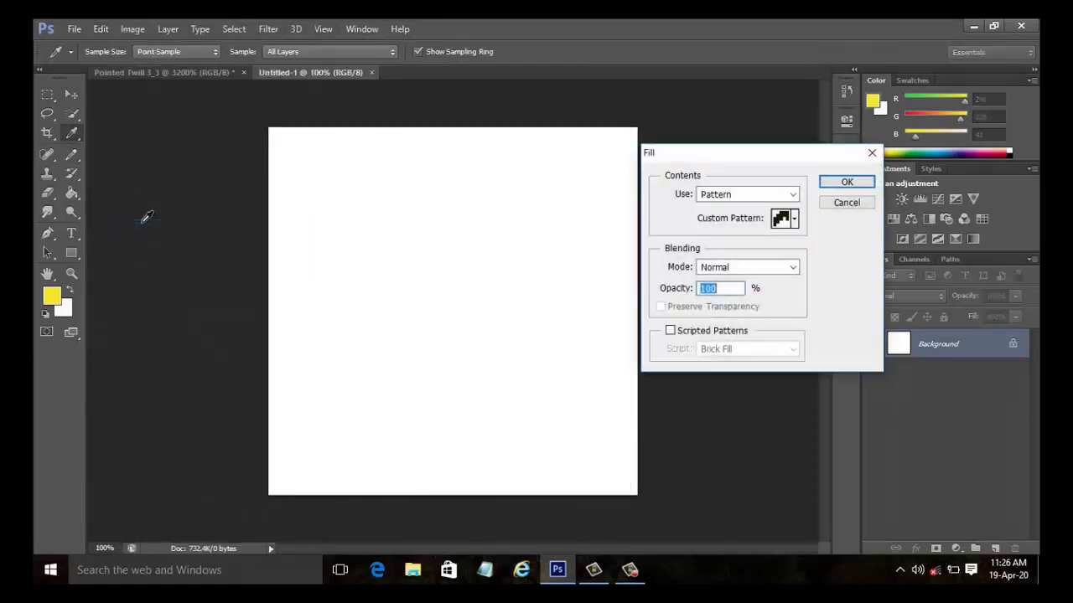
pyautogui.click(795, 219)
pyautogui.click(849, 317)
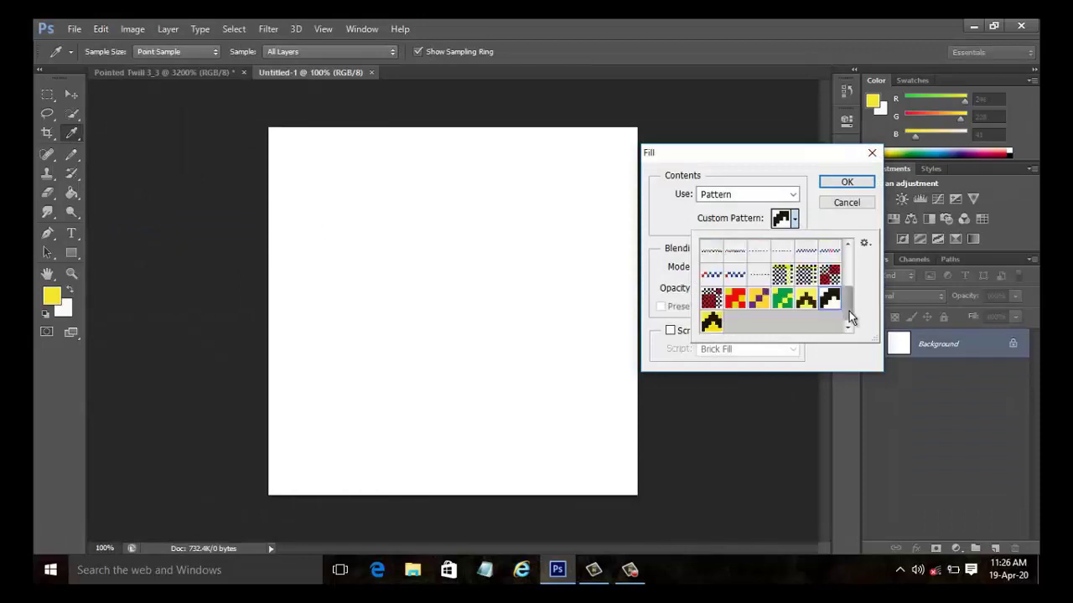
pyautogui.click(711, 321)
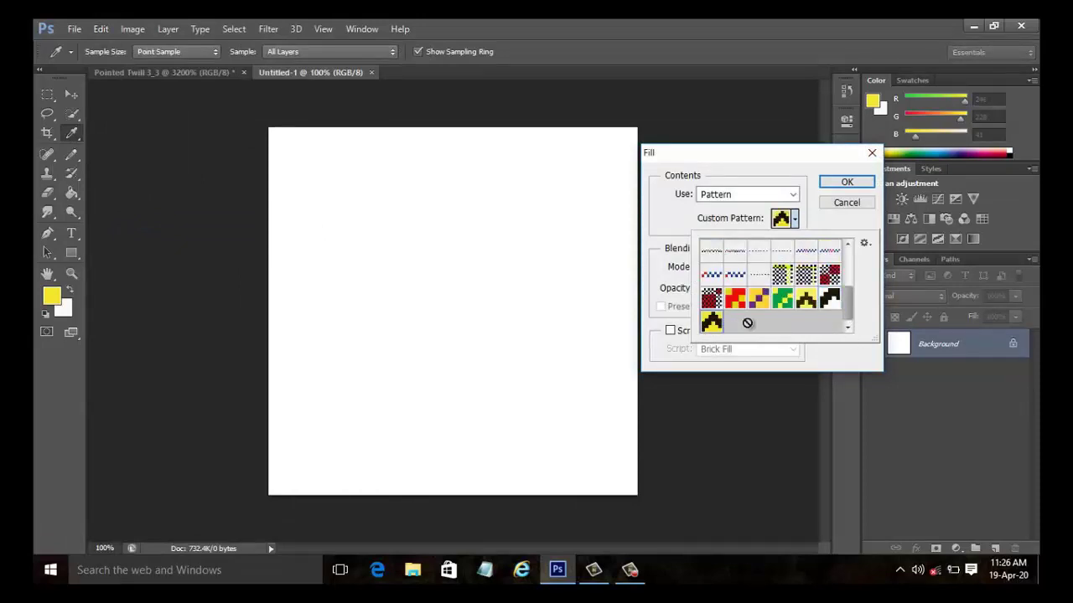
pyautogui.click(846, 183)
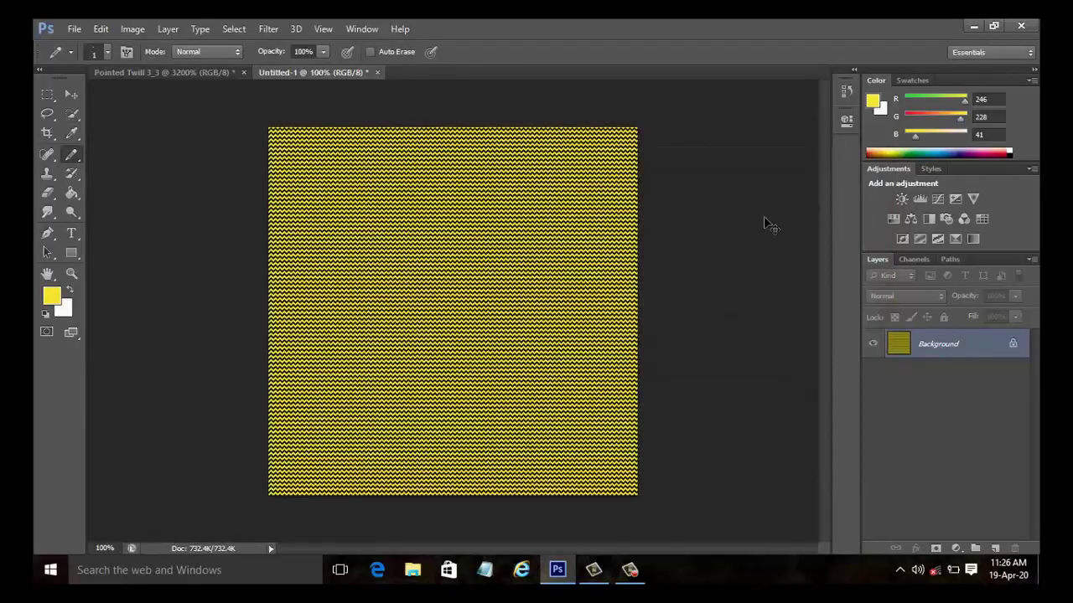
# Step: Examine the zigzag weave of the filled pointed twill swatch up close and at full size
pyautogui.hotkey('ctrl', '+')
pyautogui.hotkey('ctrl', '+')
pyautogui.hotkey('ctrl', '+')
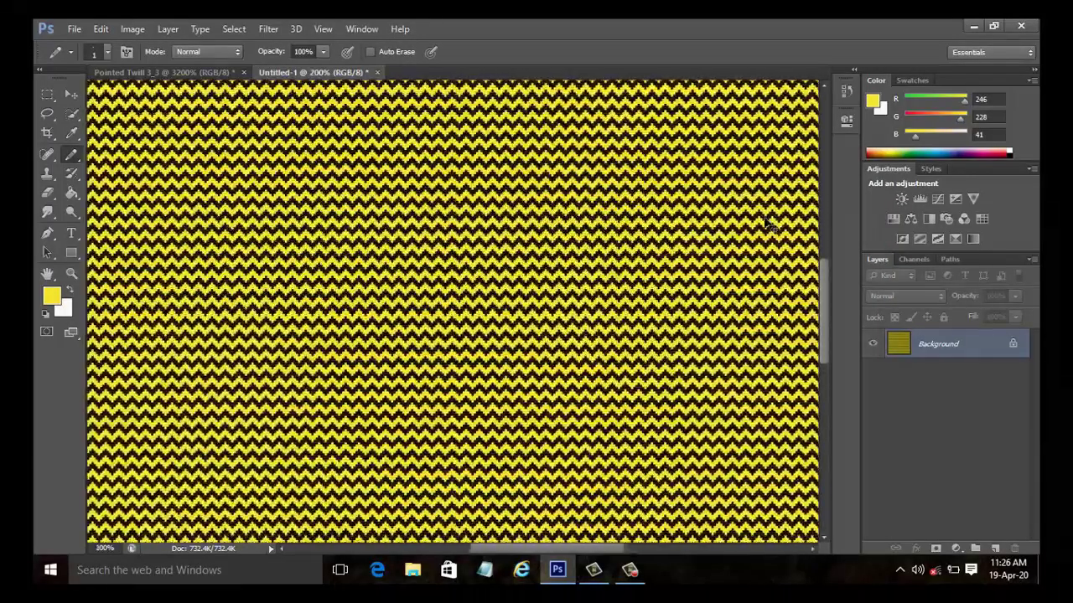
pyautogui.hotkey('ctrl', '+')
pyautogui.hotkey('ctrl', '+')
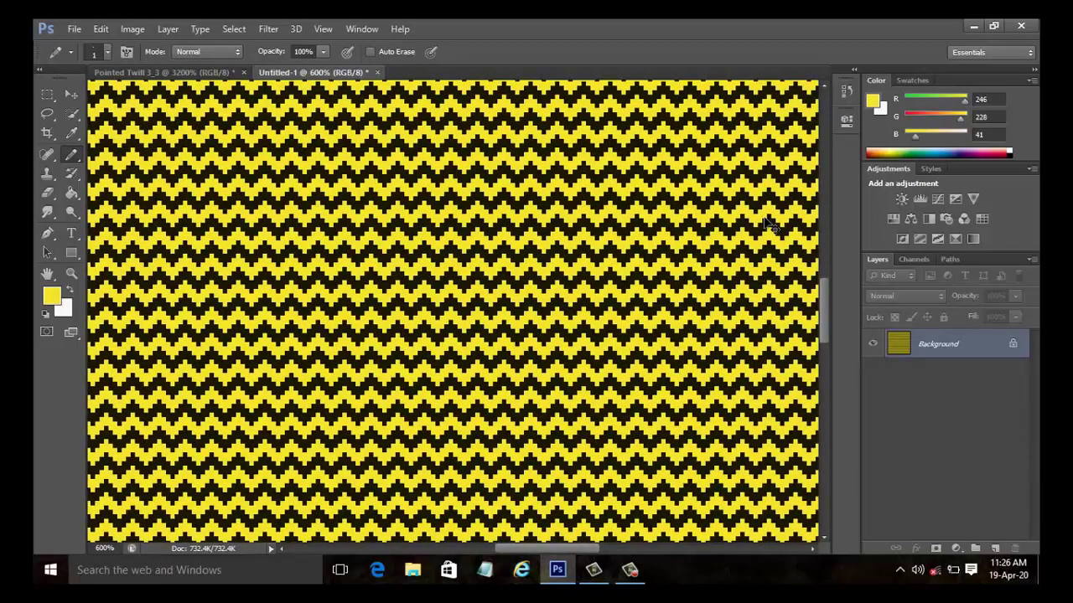
pyautogui.hotkey('ctrl', '-')
pyautogui.hotkey('ctrl', '-')
pyautogui.hotkey('ctrl', '-')
pyautogui.hotkey('ctrl', '-')
pyautogui.hotkey('ctrl', '-')
pyautogui.hotkey('ctrl', '-')
pyautogui.hotkey('ctrl', '+')
pyautogui.hotkey('ctrl', '+')
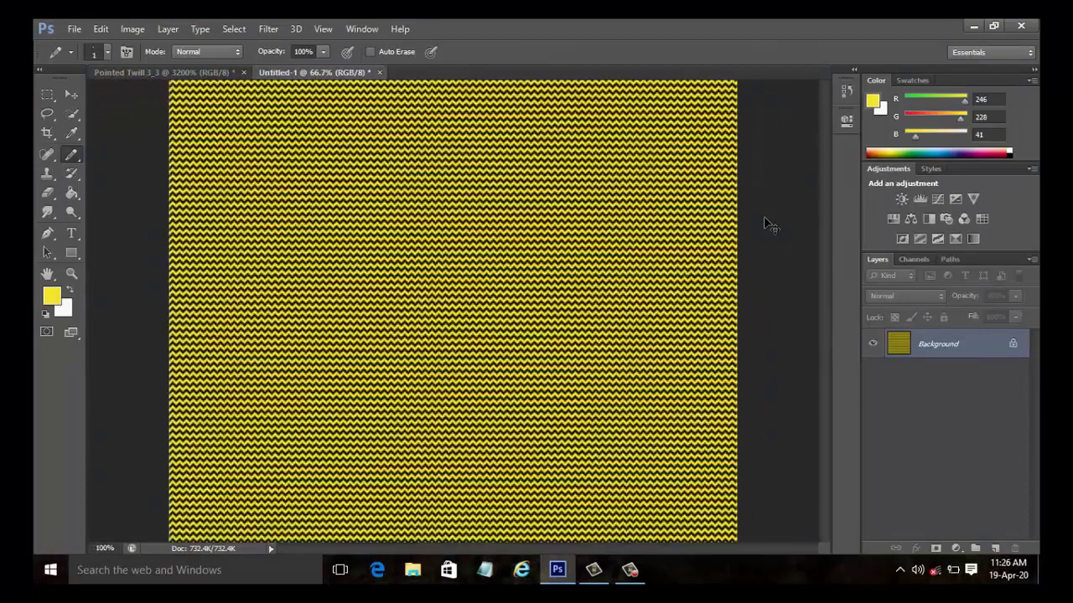
pyautogui.hotkey('ctrl', '-')
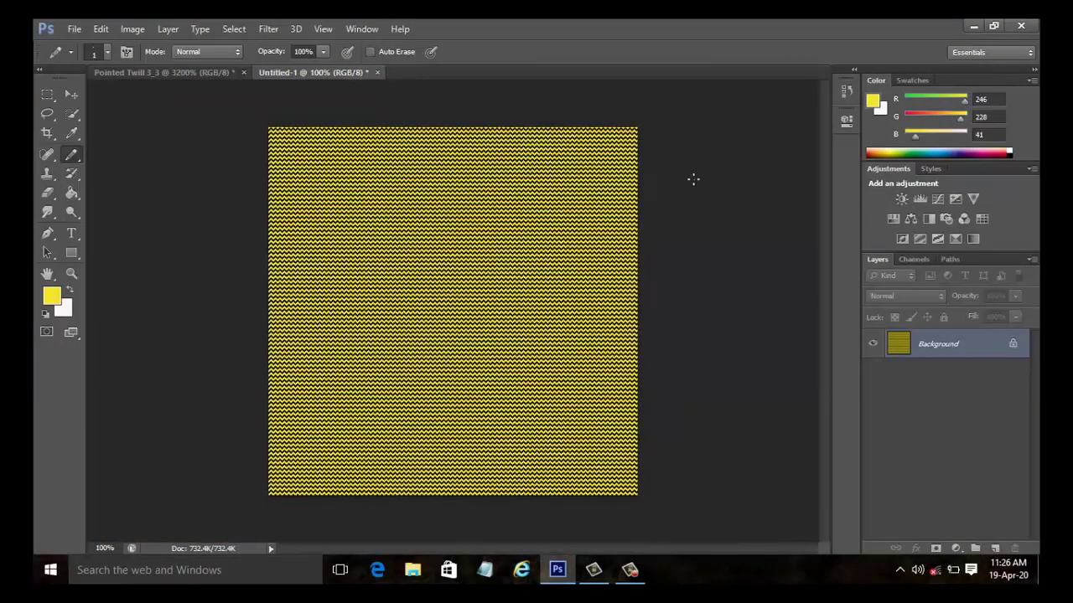
# Step: Save the swatch as a JPEG named Pointed Twill 3_3 in the adobe photoshop images folder at Maximum quality 12, Baseline ("Standard")
pyautogui.click(74, 29)
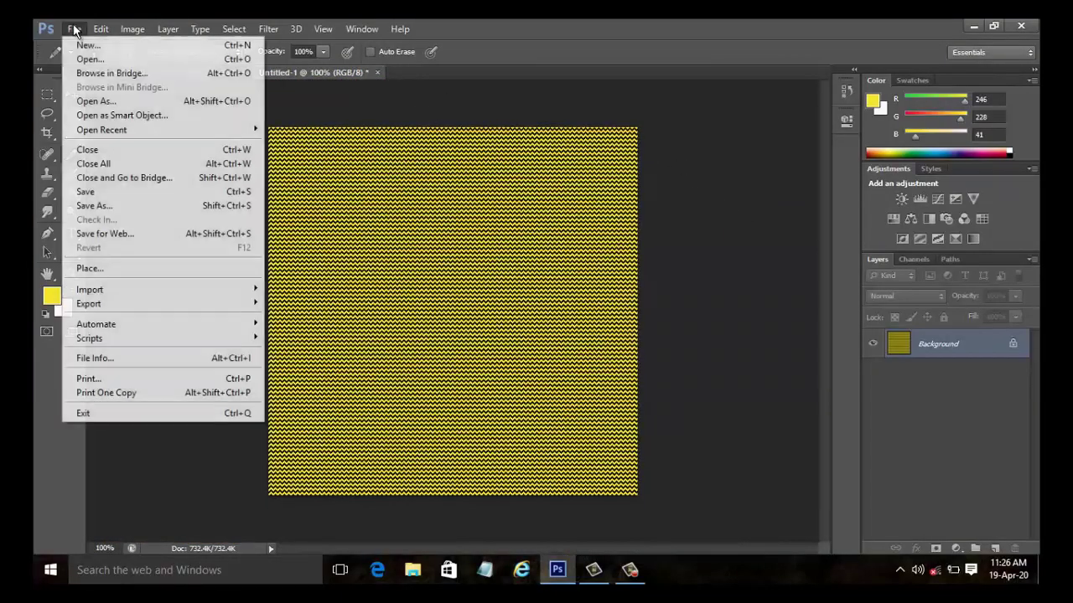
pyautogui.click(98, 206)
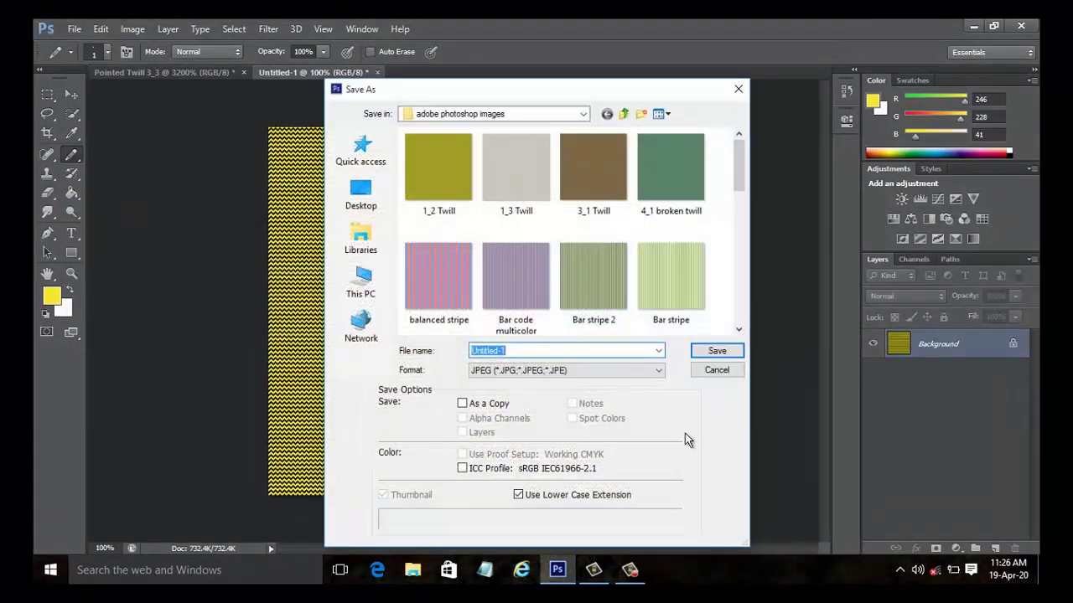
pyautogui.write('Po')
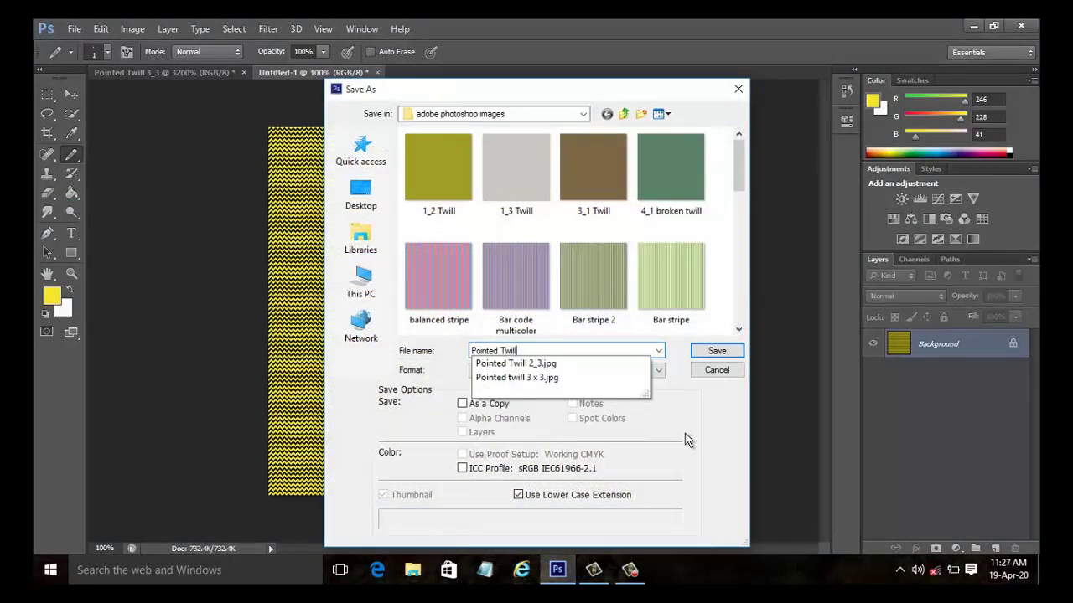
pyautogui.write('inted Twill 3_3')
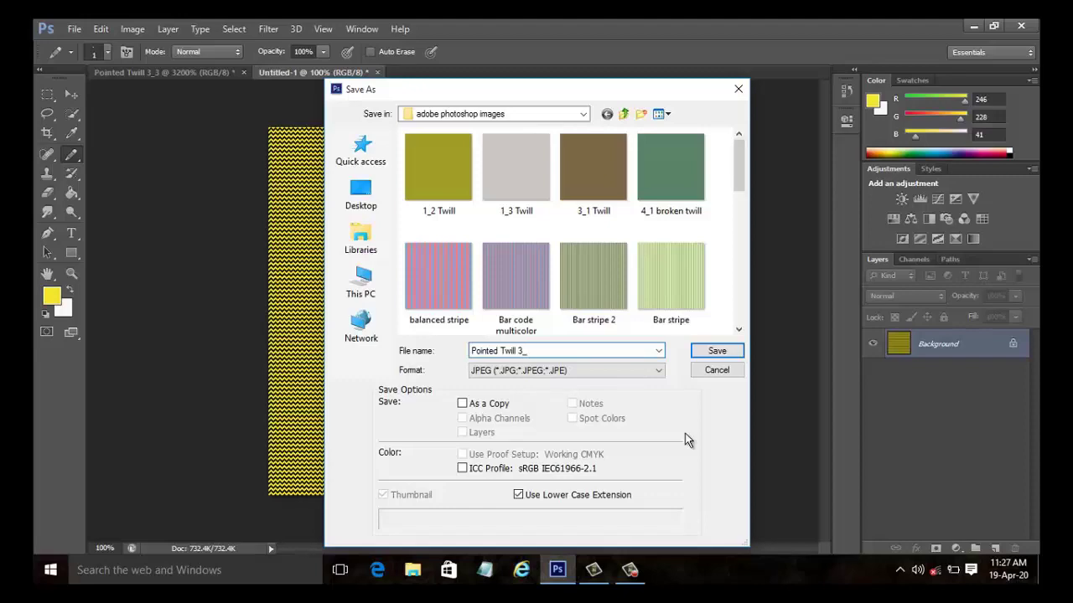
pyautogui.click(711, 350)
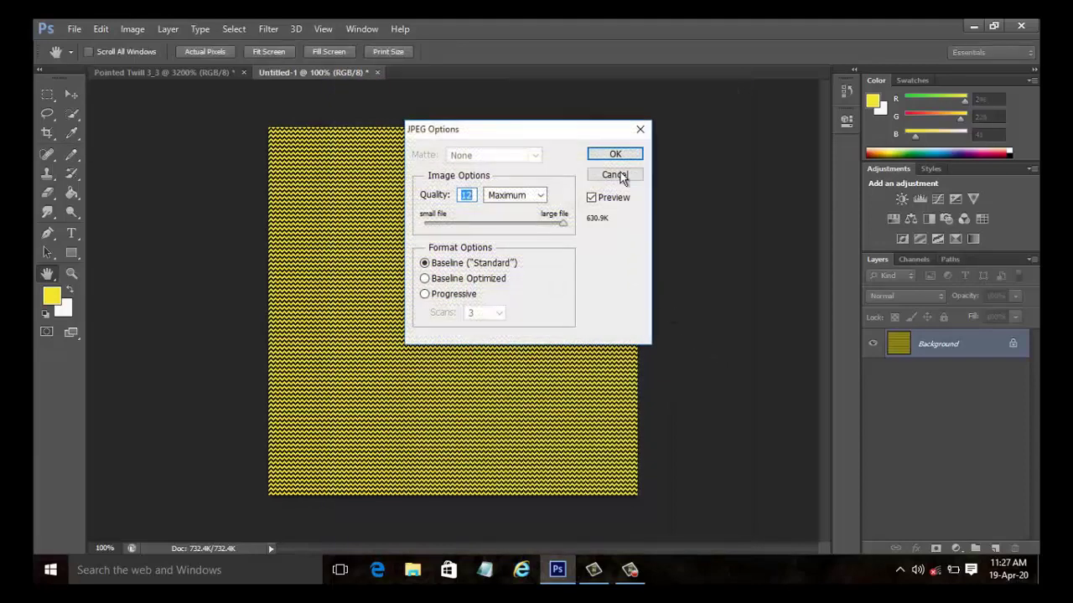
pyautogui.click(615, 153)
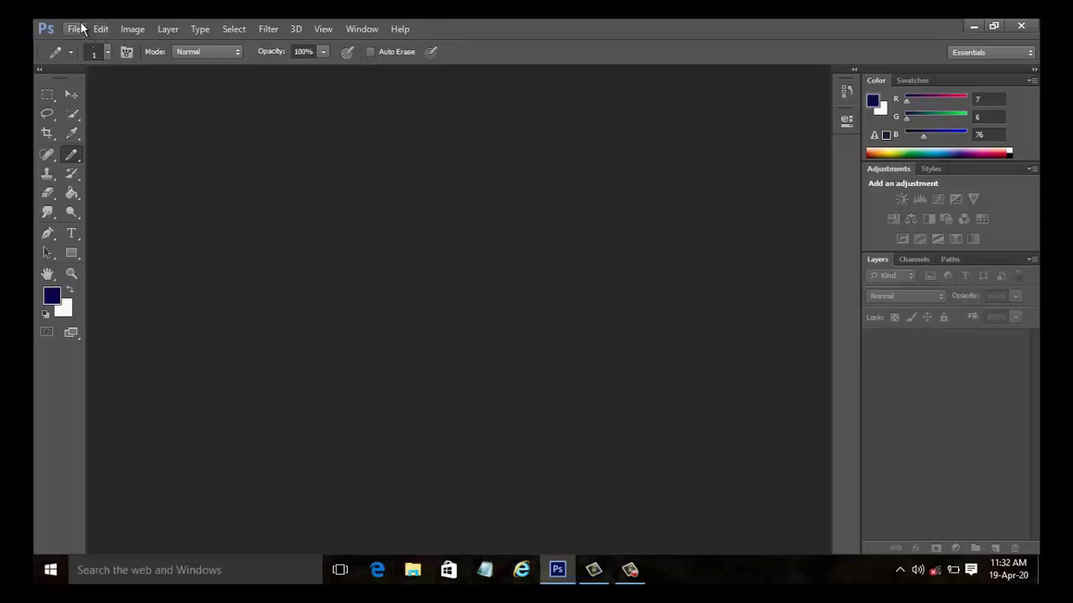
# Step: Create a new 10 by 10 pixel document named Herringbone Twill 5 x 5 with a white background
pyautogui.click(74, 28)
pyautogui.click(109, 43)
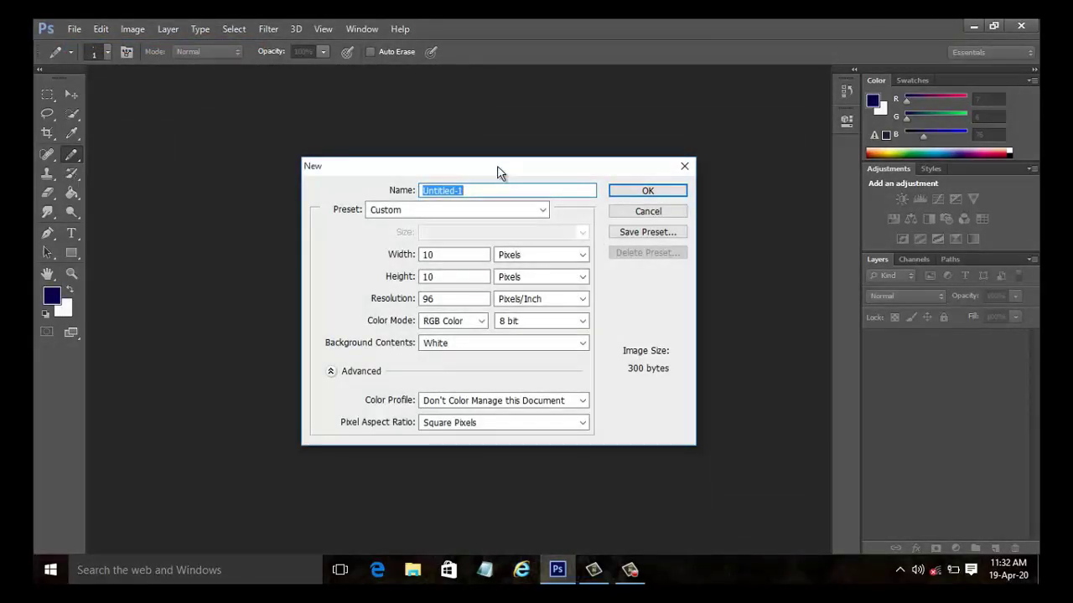
pyautogui.write('Herringbone Twill 5 x 5')
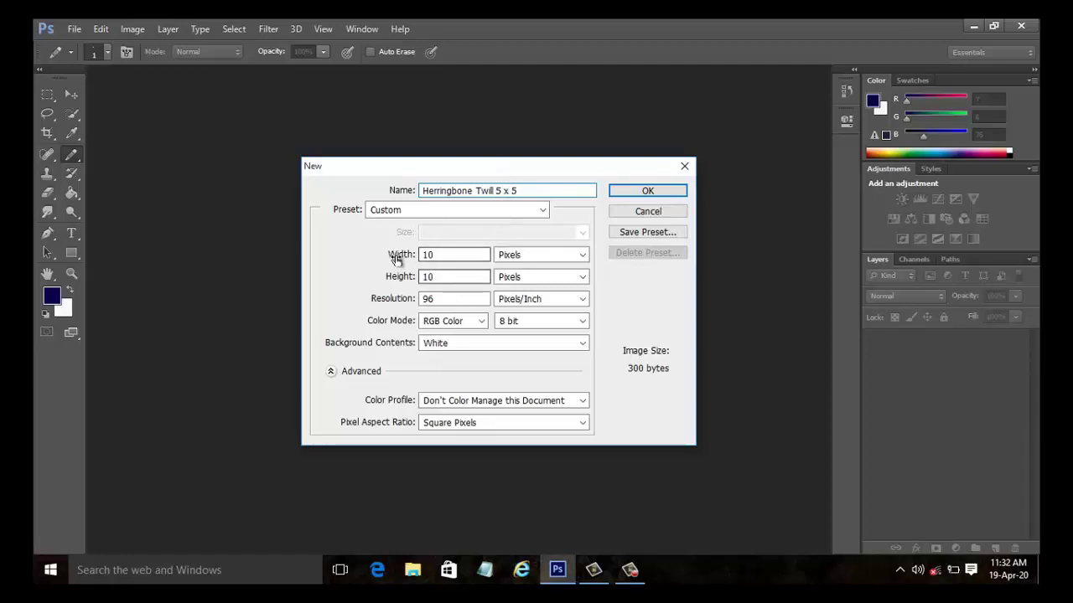
pyautogui.click(646, 192)
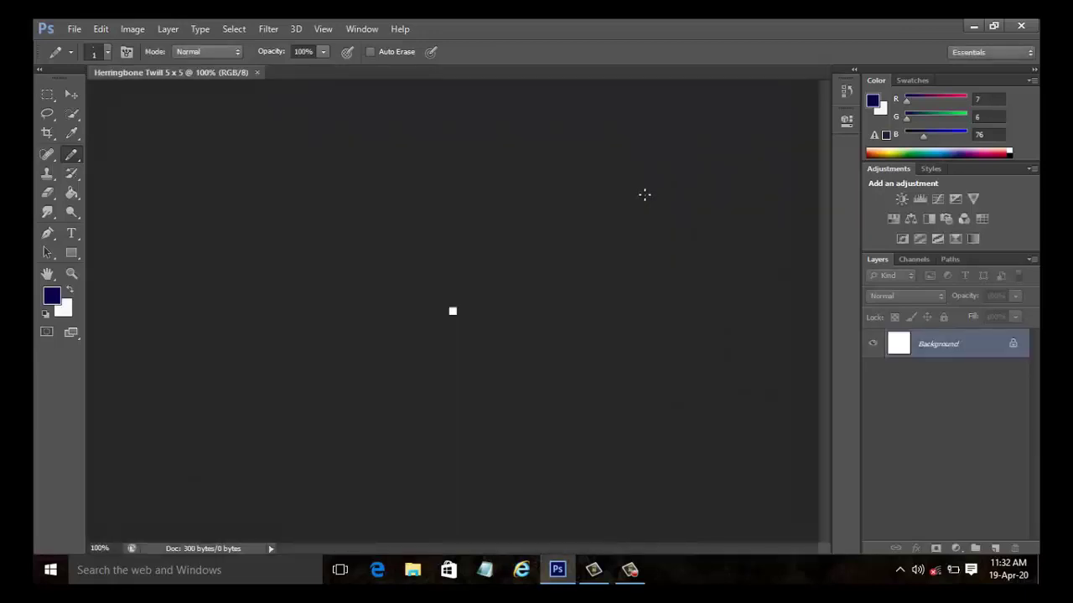
# Step: Pencil the start of the rising diagonal in navy (RGB 7, 6, 76): column 1 rows 6–10 and column 2 rows 5–9
pyautogui.hotkey('ctrl', '+')
pyautogui.hotkey('ctrl', '+')
pyautogui.hotkey('ctrl', '+')
pyautogui.hotkey('ctrl', '+')
pyautogui.hotkey('ctrl', '+')
pyautogui.hotkey('ctrl', '+')
pyautogui.hotkey('ctrl', '+')
pyautogui.hotkey('ctrl', '+')
pyautogui.hotkey('ctrl', '+')
pyautogui.hotkey('ctrl', '+')
pyautogui.hotkey('ctrl', '+')
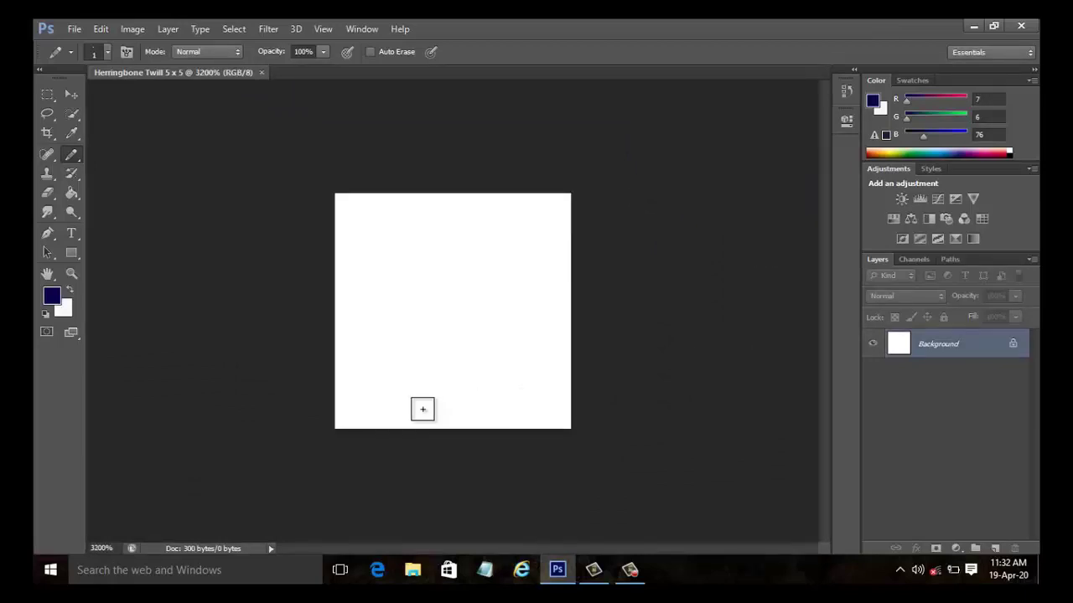
pyautogui.click(342, 415)
pyautogui.click(349, 392)
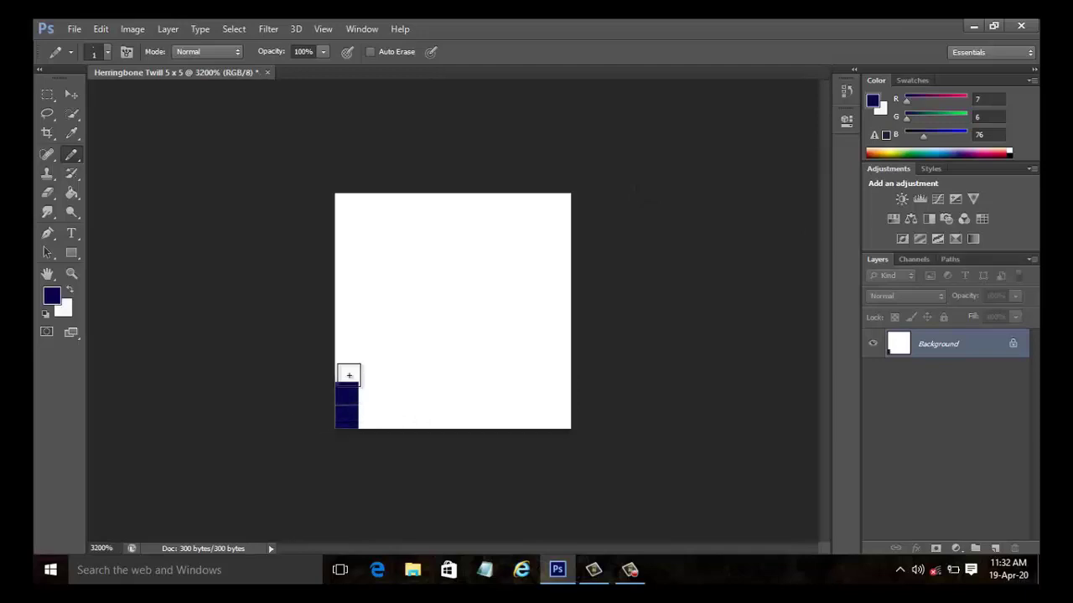
pyautogui.click(349, 374)
pyautogui.click(348, 346)
pyautogui.click(349, 323)
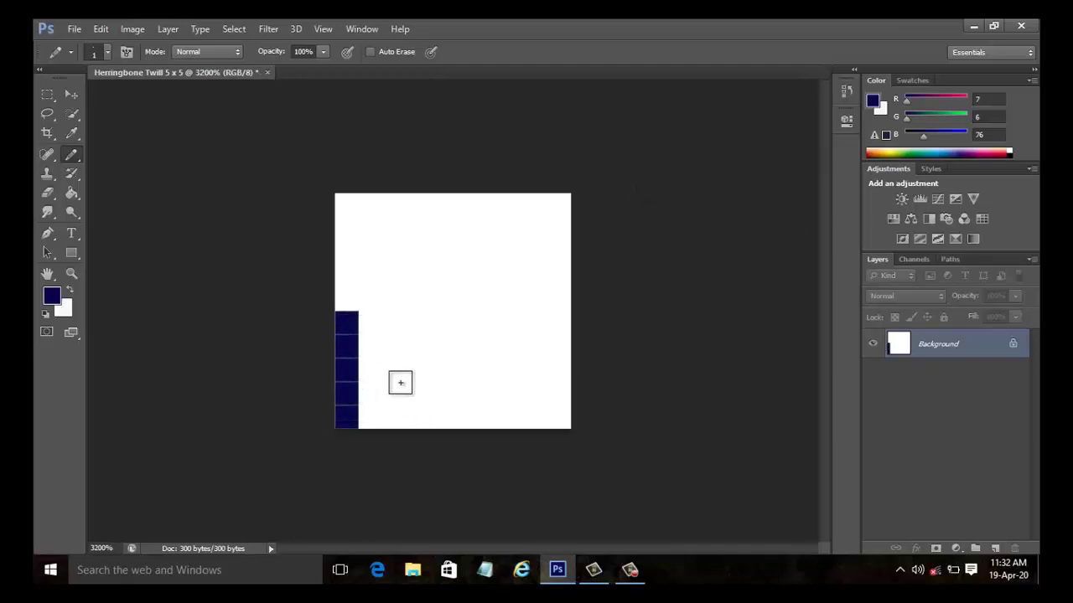
pyautogui.click(370, 393)
pyautogui.click(371, 370)
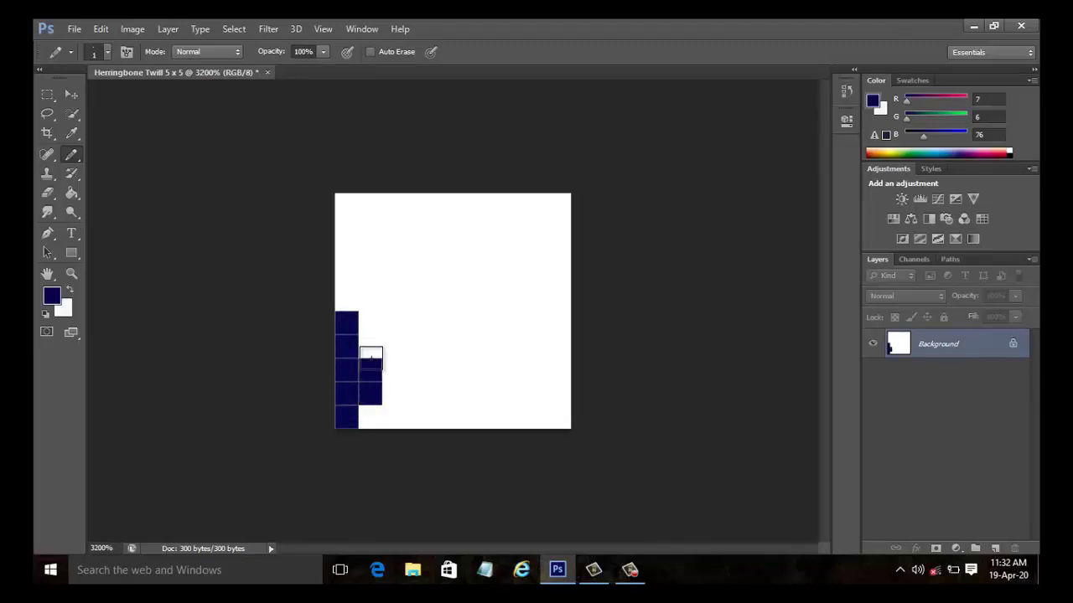
pyautogui.click(370, 346)
pyautogui.click(370, 323)
pyautogui.click(370, 299)
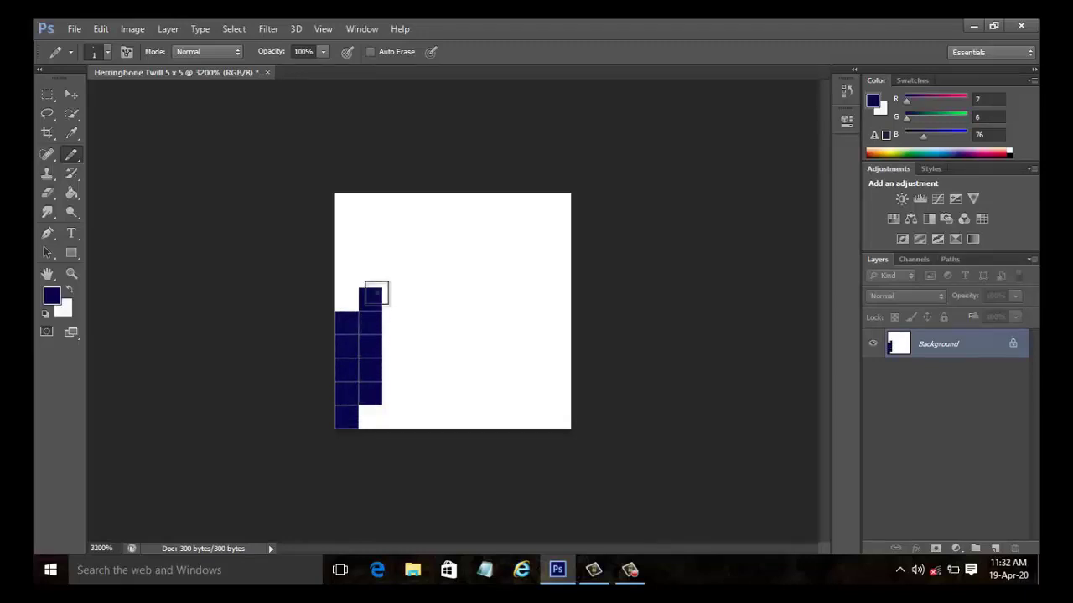
# Step: Continue the navy rising diagonal with the Pencil tool: column 3 rows 4–8, column 4 rows 3–7, column 5 rows 2–6
pyautogui.click(395, 363)
pyautogui.click(393, 346)
pyautogui.click(395, 302)
pyautogui.click(393, 276)
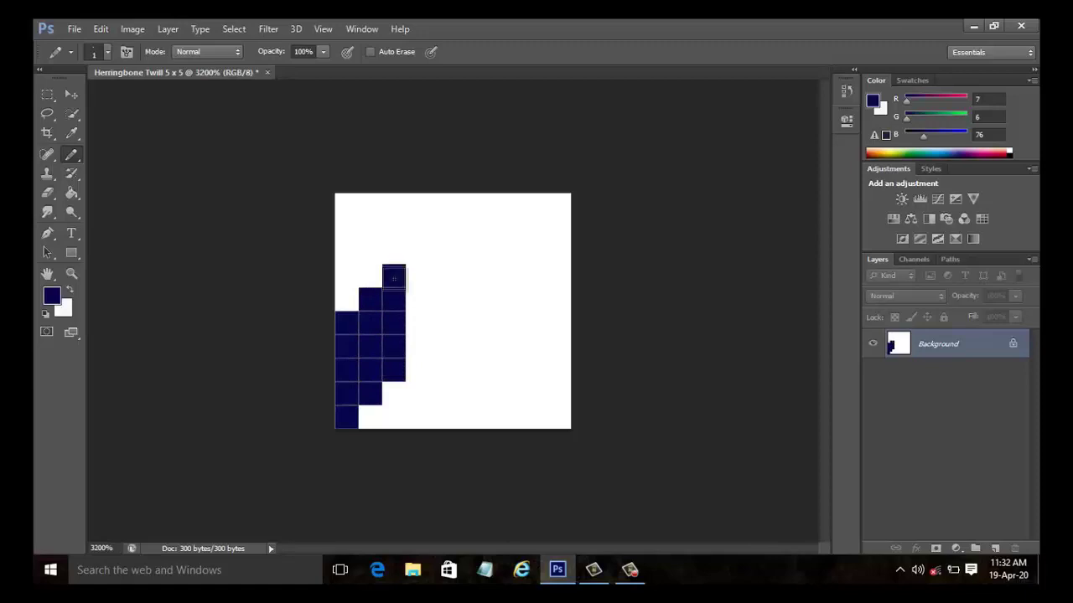
pyautogui.click(419, 347)
pyautogui.click(418, 323)
pyautogui.click(418, 300)
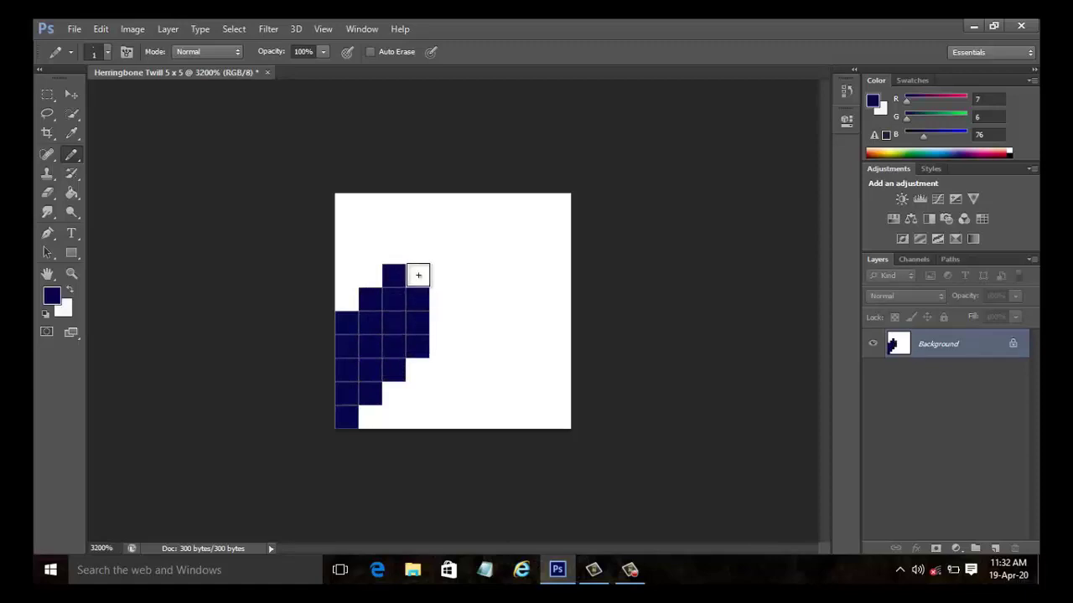
pyautogui.click(418, 276)
pyautogui.click(417, 253)
pyautogui.click(441, 323)
pyautogui.click(440, 300)
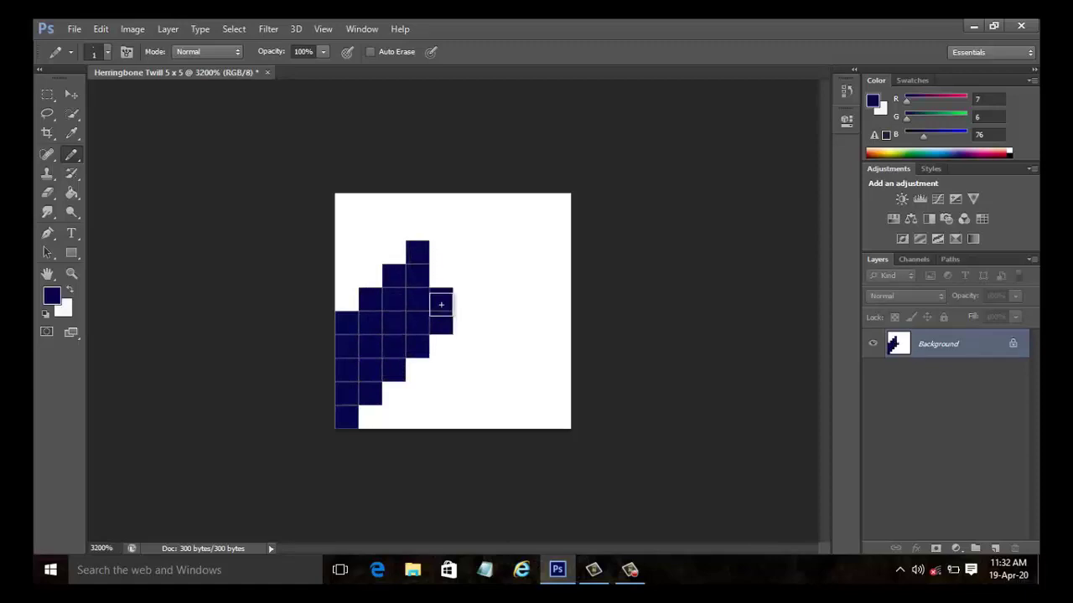
pyautogui.click(441, 277)
pyautogui.click(440, 253)
pyautogui.click(441, 228)
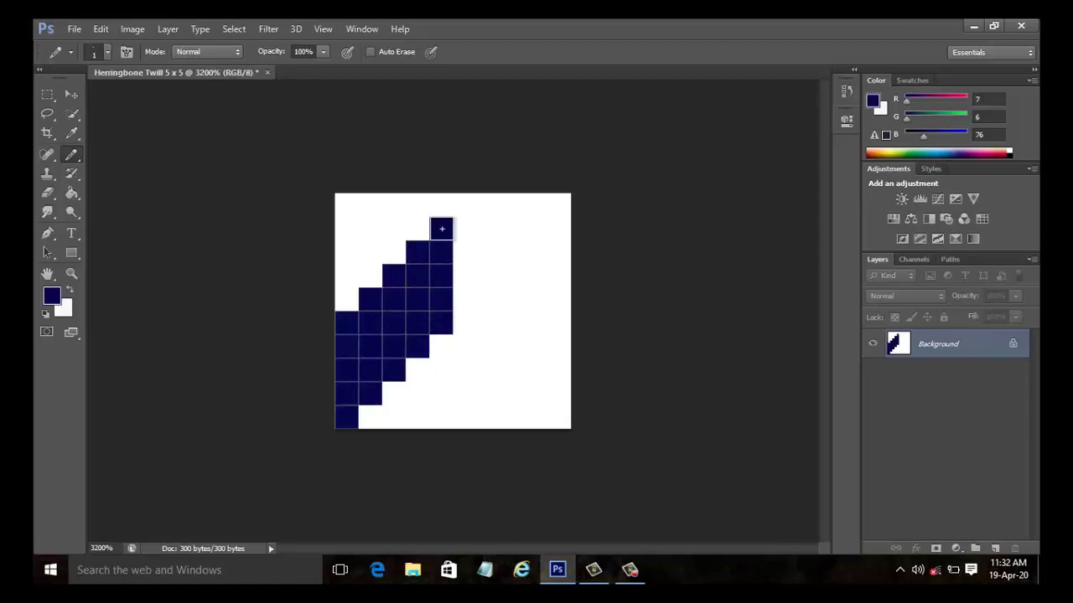
# Step: Set the foreground color to pale green (RGB 171, 225, 190)
pyautogui.click(50, 298)
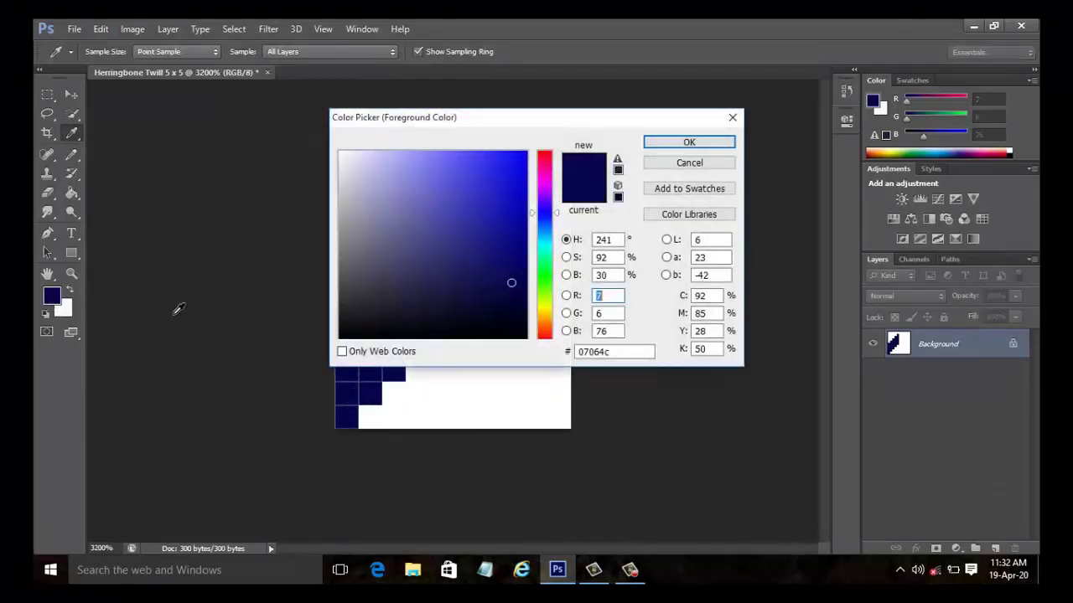
pyautogui.click(543, 266)
pyautogui.click(384, 172)
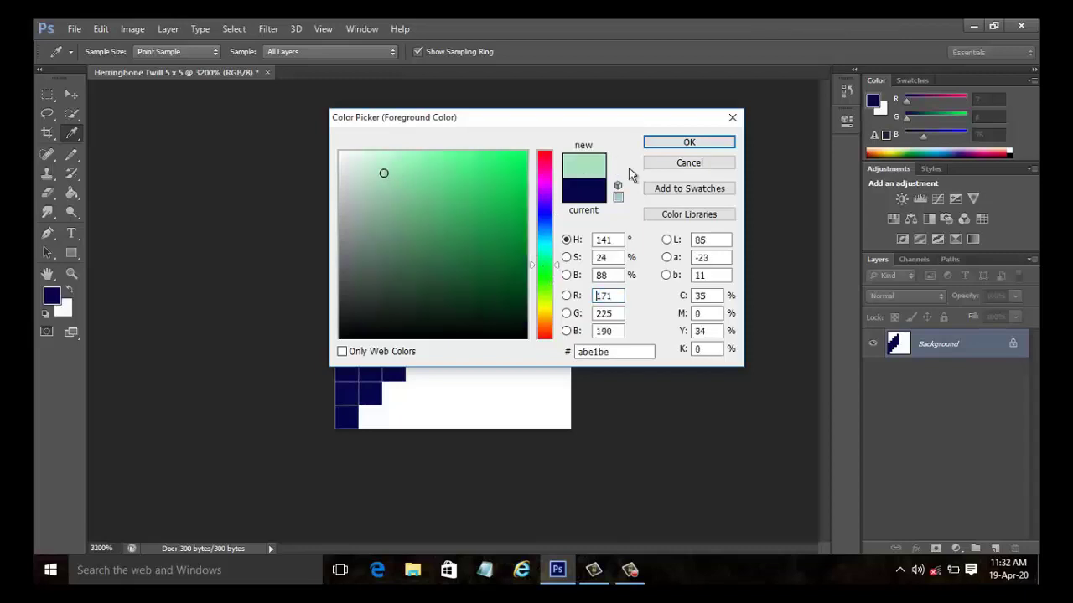
pyautogui.click(687, 143)
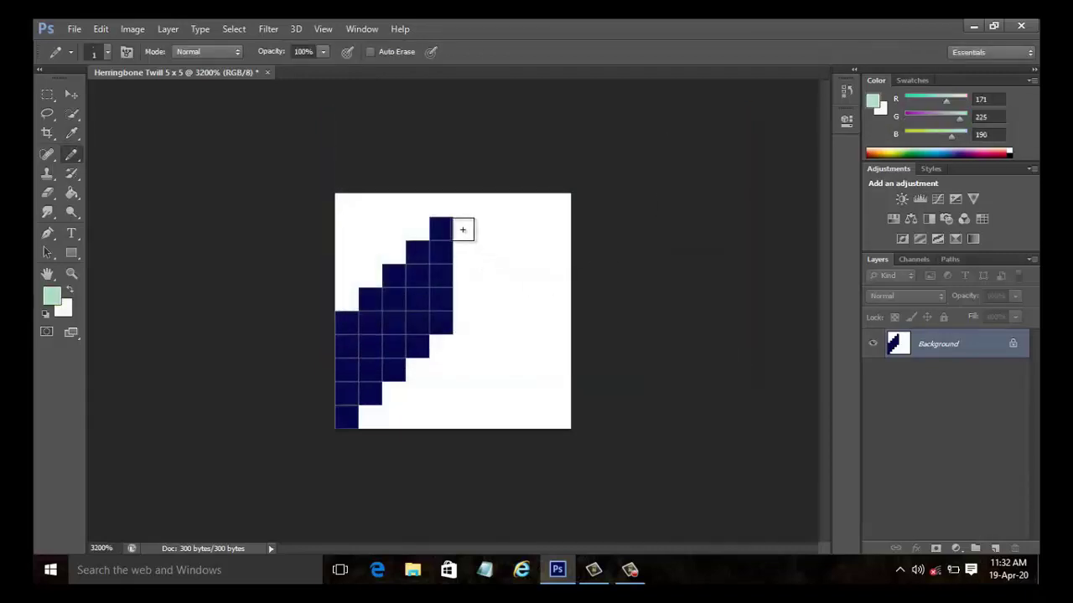
# Step: Pencil the falling diagonal in pale green: column 6 rows 2–6, column 7 rows 3–7, column 8 rows 4–8, column 9 rows 5–9, column 10 rows 6–10
pyautogui.moveTo(464, 228); pyautogui.dragTo(466, 325)
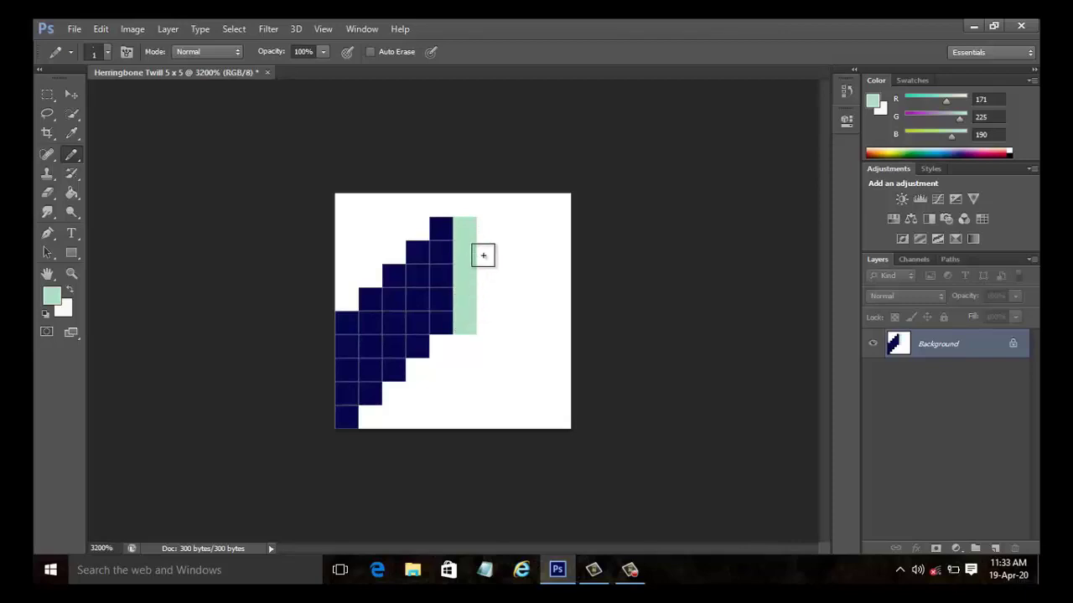
pyautogui.moveTo(481, 253); pyautogui.dragTo(489, 345)
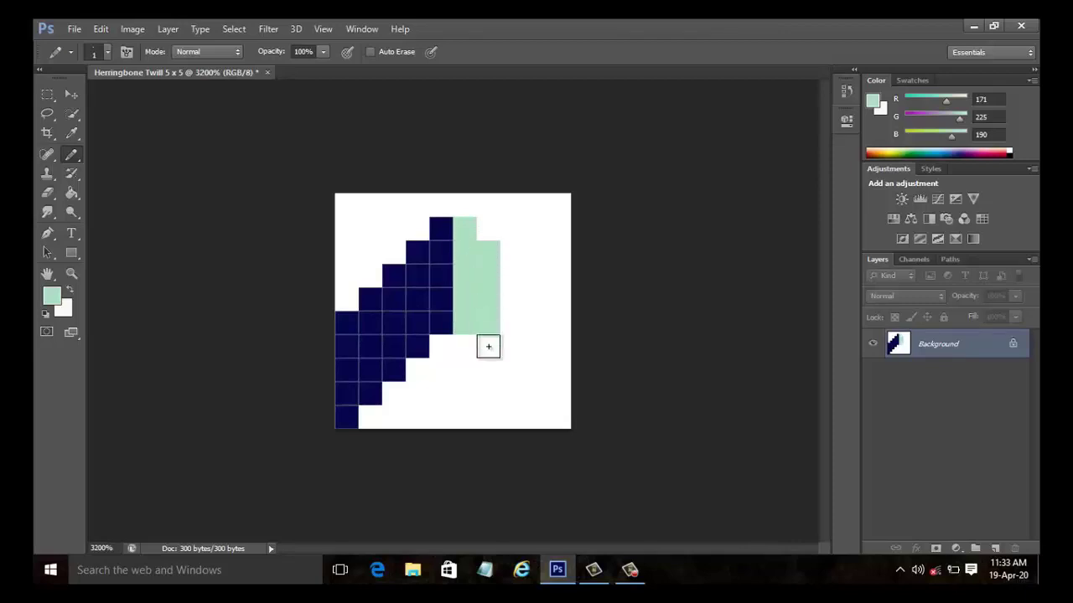
pyautogui.click(506, 277)
pyautogui.moveTo(508, 302); pyautogui.dragTo(508, 345)
pyautogui.click(507, 371)
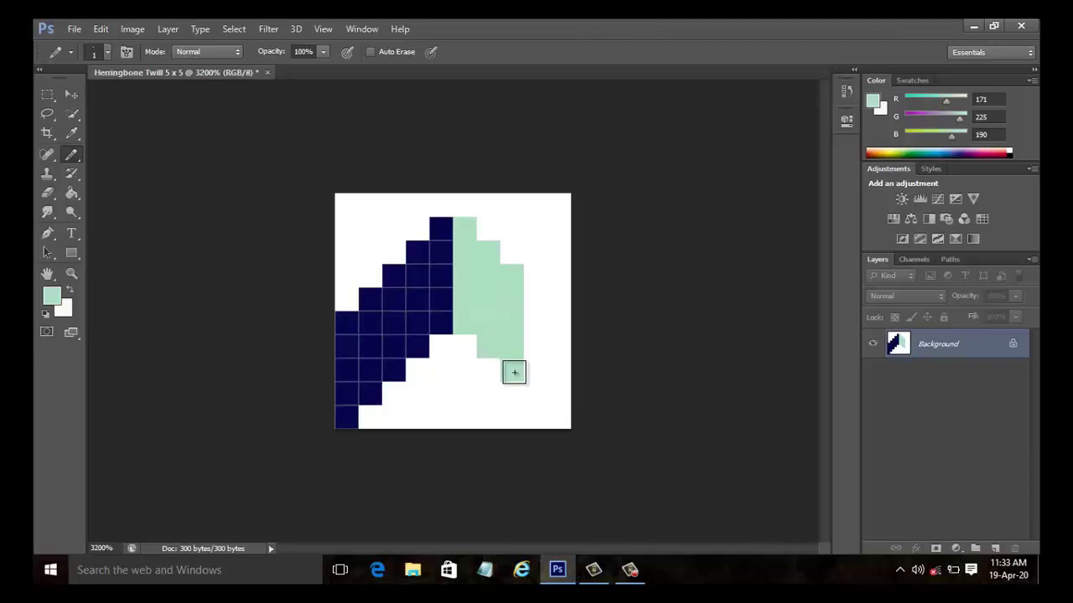
pyautogui.click(538, 301)
pyautogui.moveTo(538, 322); pyautogui.dragTo(532, 366)
pyautogui.click(533, 394)
pyautogui.moveTo(554, 323); pyautogui.dragTo(558, 411)
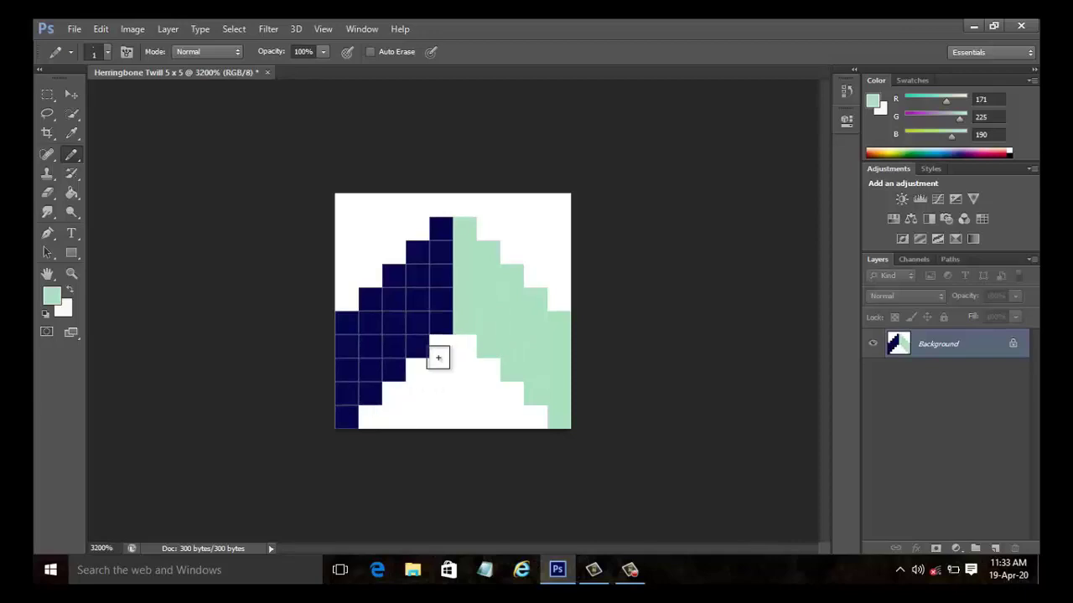
# Step: Pencil the white pixels below the navy diagonal pale green: column 2 row 10, column 3 rows 9–10, column 4 rows 8–10, column 5 rows 7–10
pyautogui.moveTo(371, 412); pyautogui.dragTo(394, 412)
pyautogui.click(395, 391)
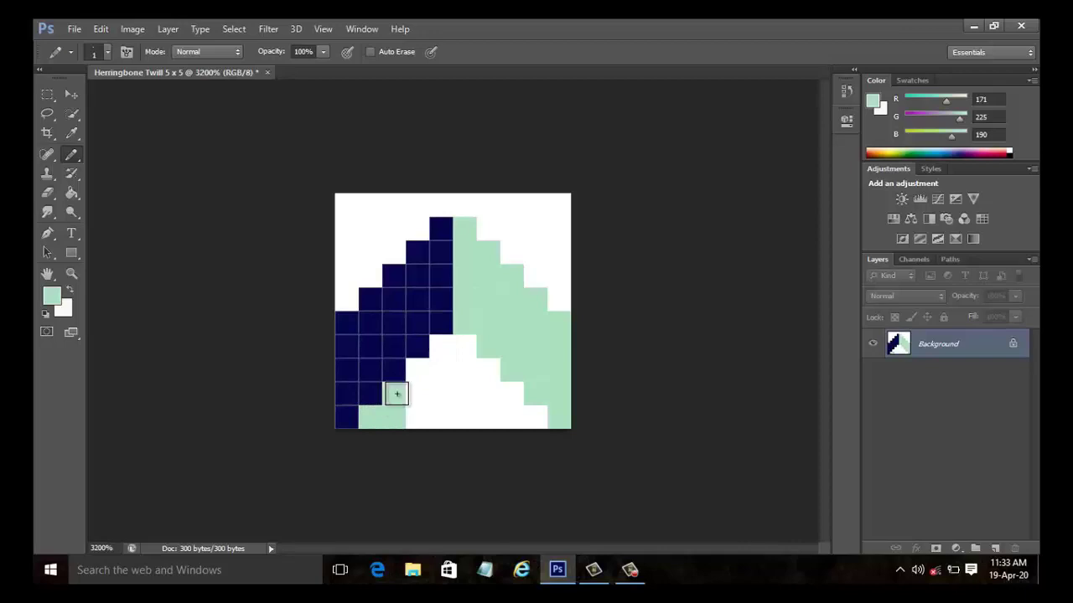
pyautogui.click(419, 417)
pyautogui.click(419, 395)
pyautogui.click(418, 372)
pyautogui.click(441, 415)
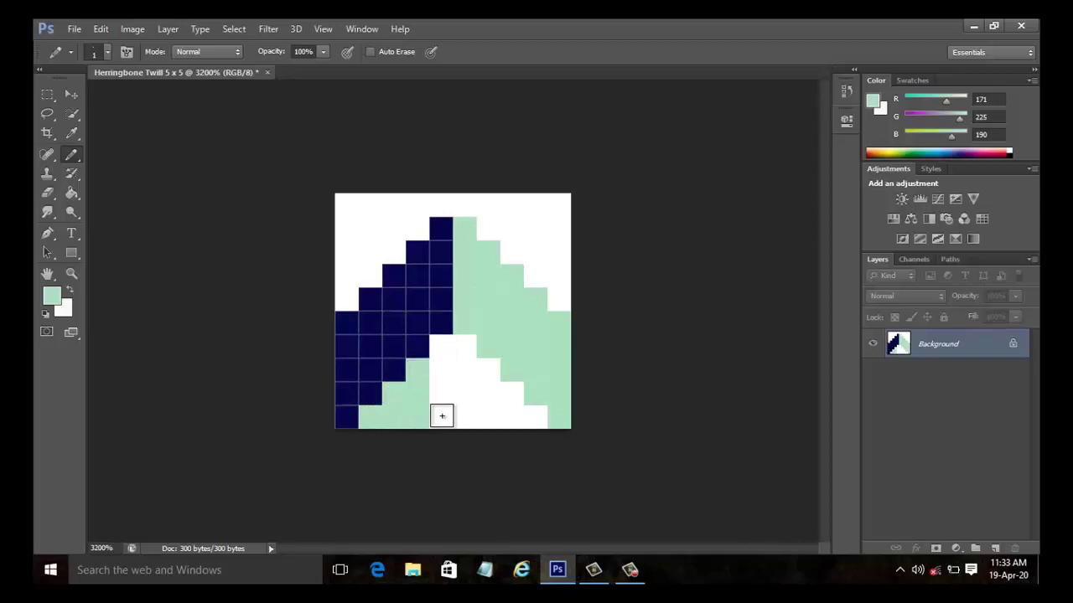
pyautogui.click(442, 392)
pyautogui.click(439, 372)
pyautogui.click(444, 349)
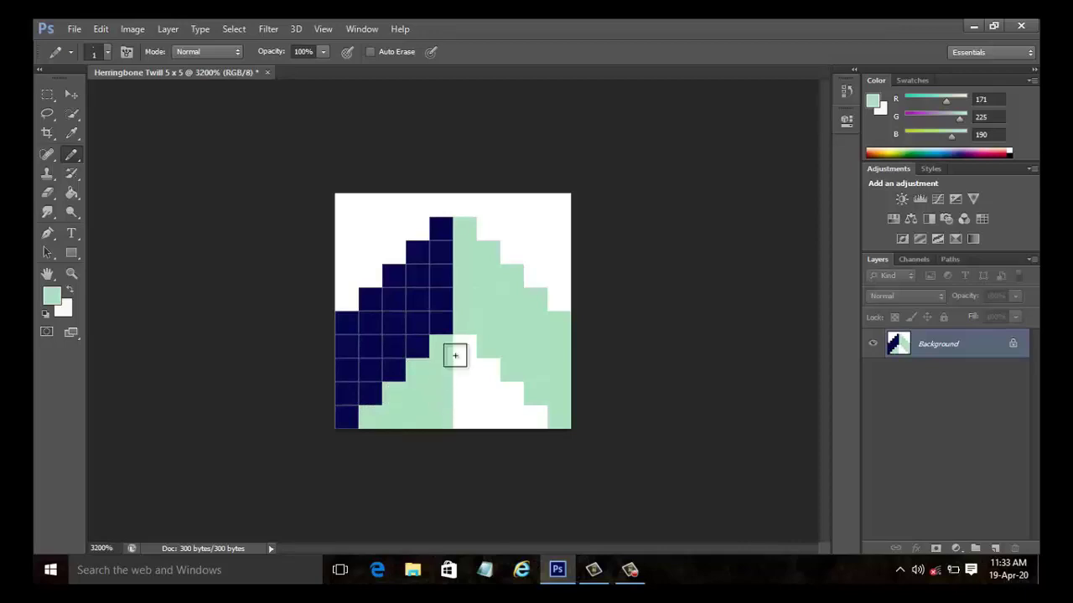
# Step: Pencil the white pixels above the navy diagonal pale green, from column 1 rows 1–5 stepping up to column 5 row 1
pyautogui.click(349, 299)
pyautogui.click(347, 276)
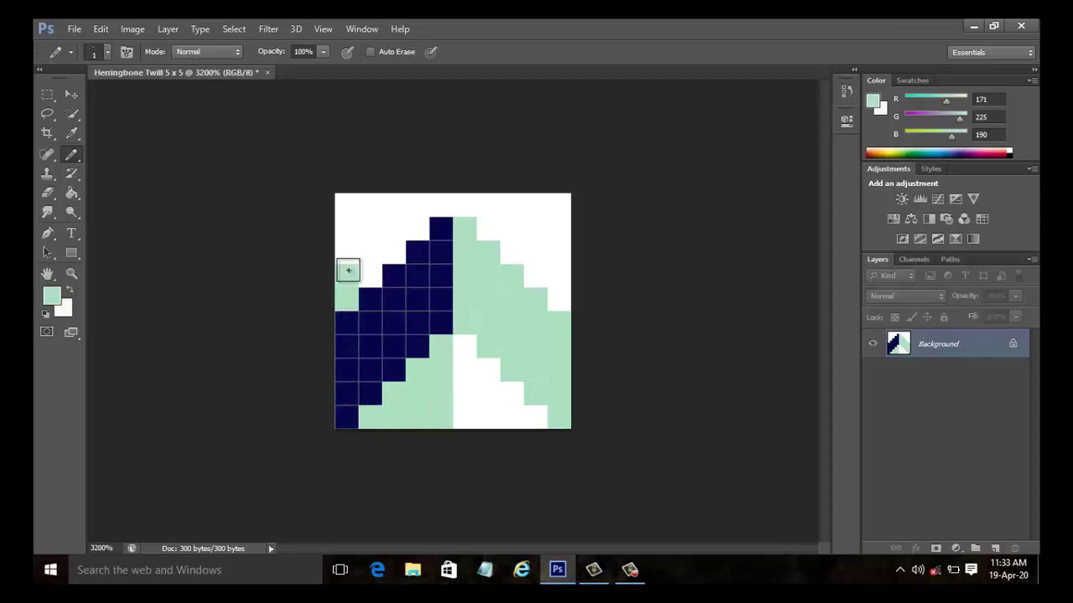
pyautogui.click(347, 253)
pyautogui.click(347, 230)
pyautogui.click(346, 206)
pyautogui.click(370, 275)
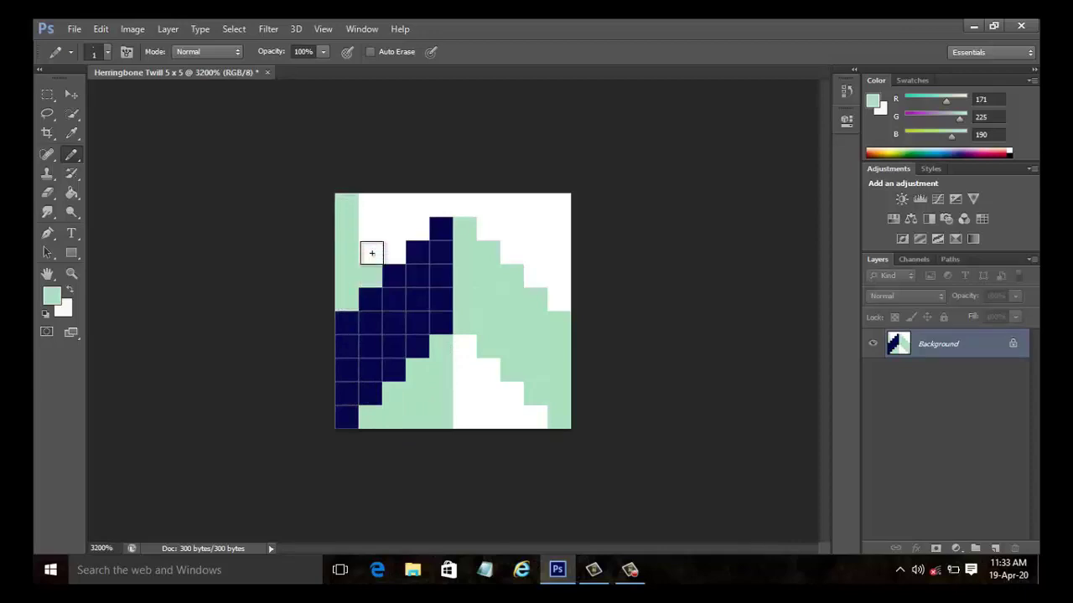
pyautogui.click(371, 251)
pyautogui.click(370, 228)
pyautogui.click(370, 205)
pyautogui.click(391, 252)
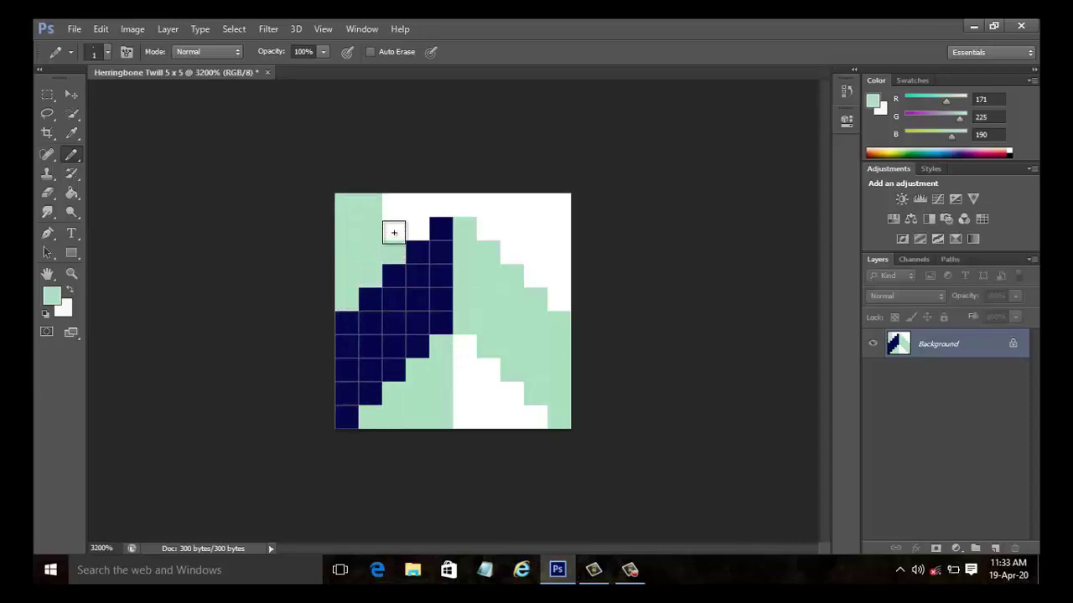
pyautogui.click(391, 228)
pyautogui.click(390, 204)
pyautogui.click(413, 228)
pyautogui.click(414, 206)
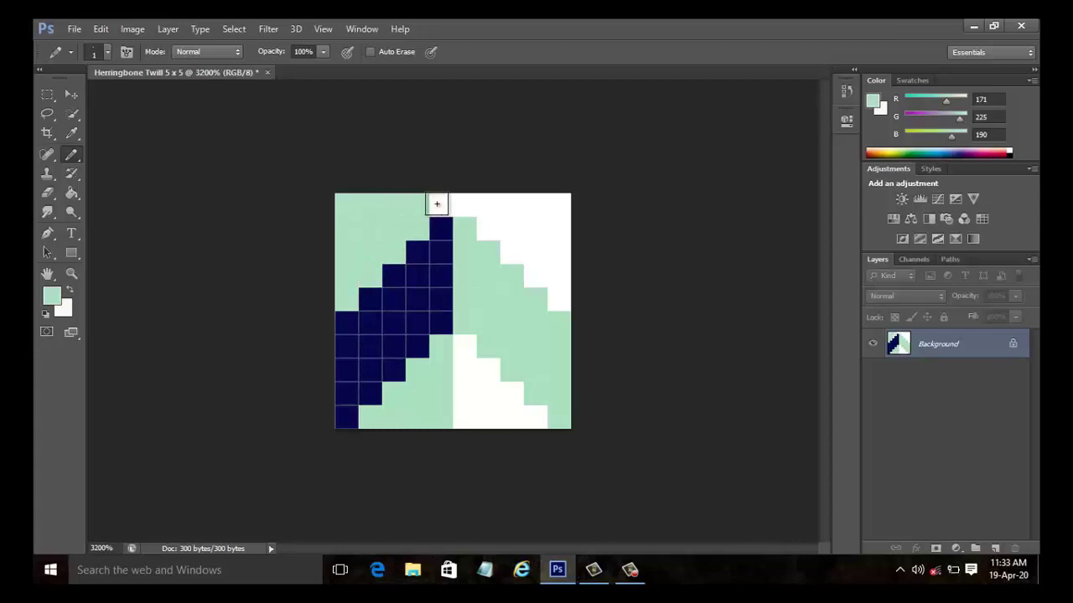
pyautogui.click(436, 203)
# Step: Sample the navy from the tile and pencil all remaining white pixels in columns 6–10, above and below the green diagonal
pyautogui.click(70, 135)
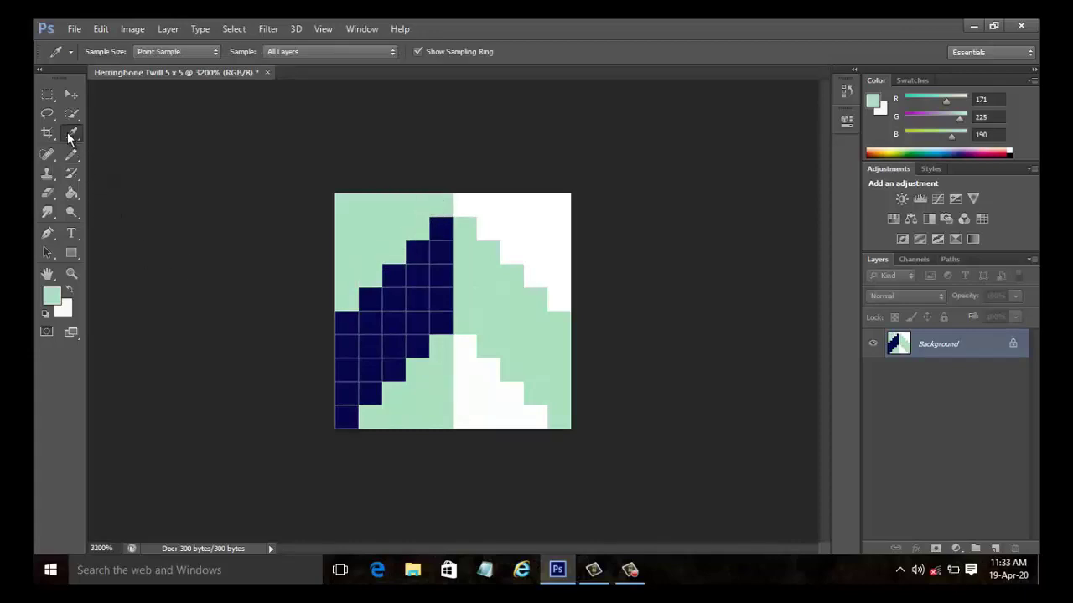
pyautogui.click(425, 291)
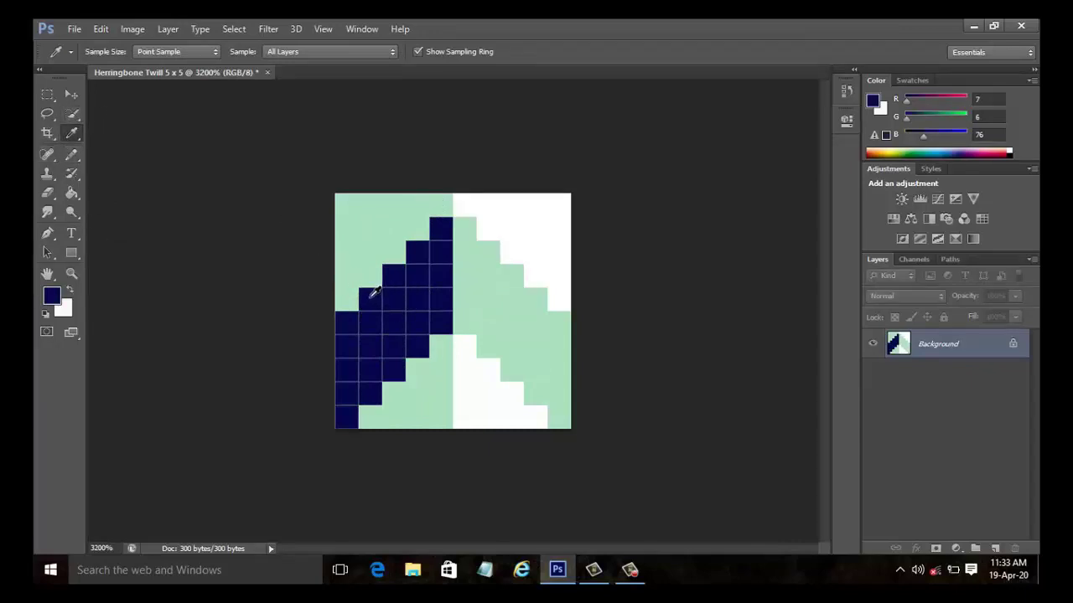
pyautogui.click(72, 155)
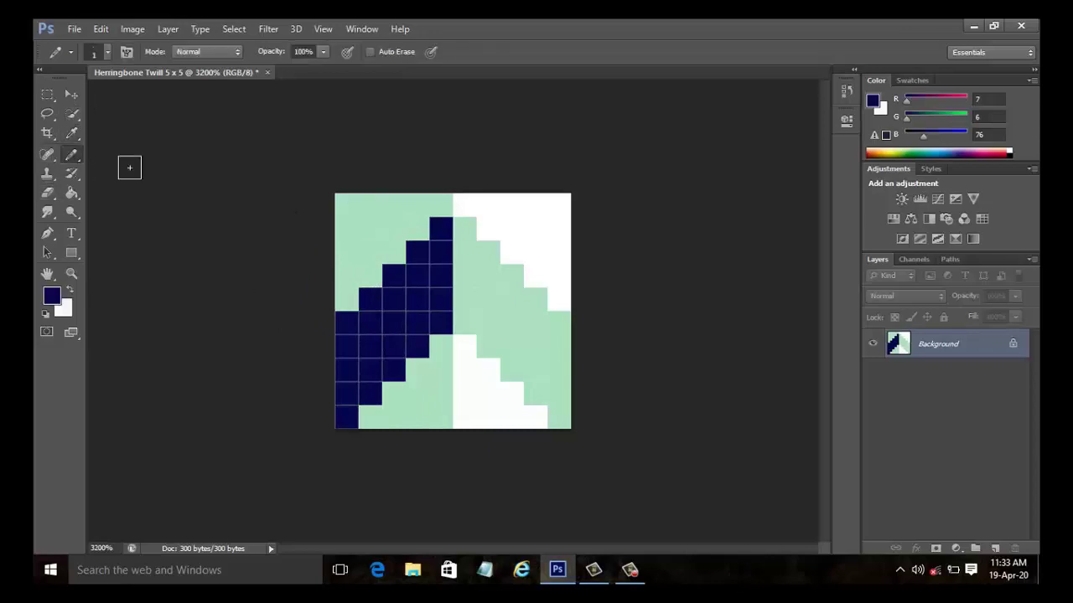
pyautogui.moveTo(560, 298); pyautogui.dragTo(556, 204)
pyautogui.moveTo(537, 276); pyautogui.dragTo(525, 211)
pyautogui.moveTo(512, 253)
pyautogui.mouseDown()
pyautogui.moveTo(514, 206)
pyautogui.moveTo(495, 222)
pyautogui.moveTo(467, 203)
pyautogui.mouseUp()
pyautogui.moveTo(466, 419)
pyautogui.mouseDown()
pyautogui.moveTo(466, 353)
pyautogui.moveTo(468, 393)
pyautogui.moveTo(486, 374)
pyautogui.moveTo(490, 417)
pyautogui.moveTo(512, 396)
pyautogui.moveTo(536, 417)
pyautogui.mouseUp()
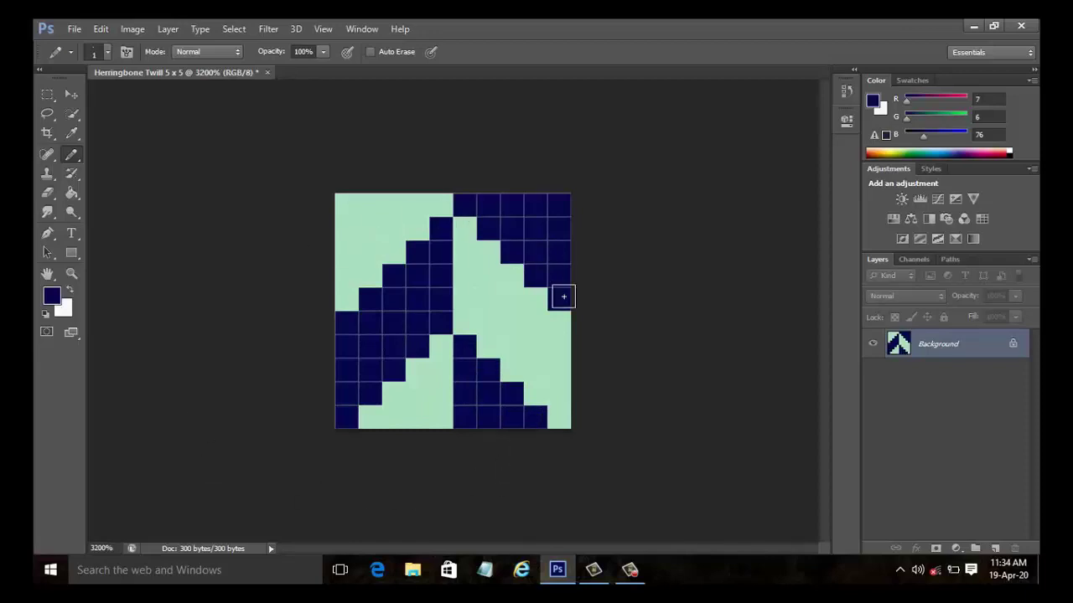
# Step: Define the finished herringbone tile as a pattern and create a new 500 by 500 pixel document with a white background
pyautogui.click(110, 31)
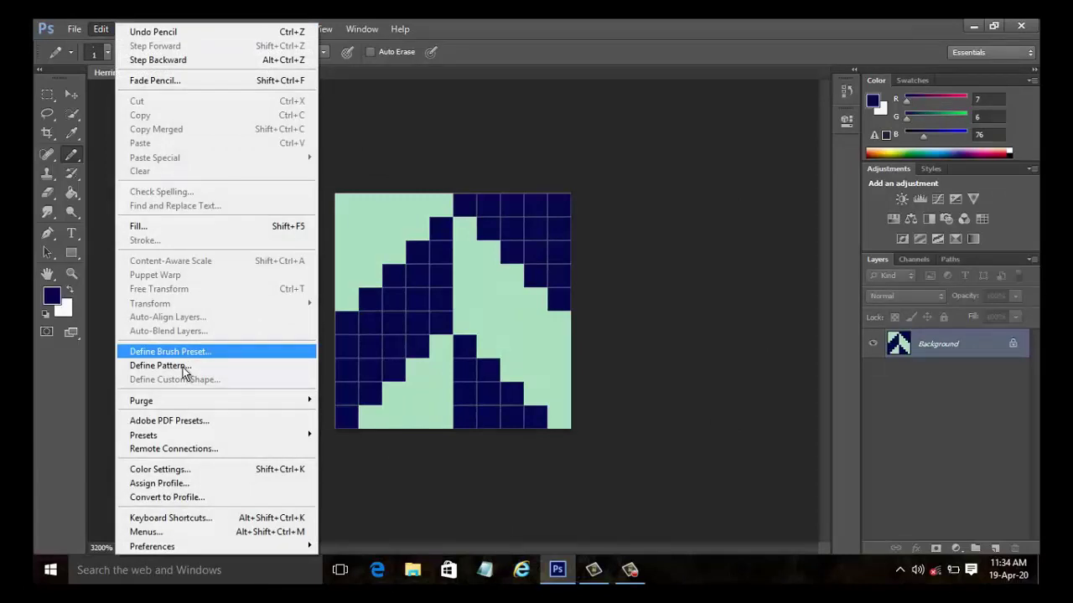
pyautogui.click(74, 29)
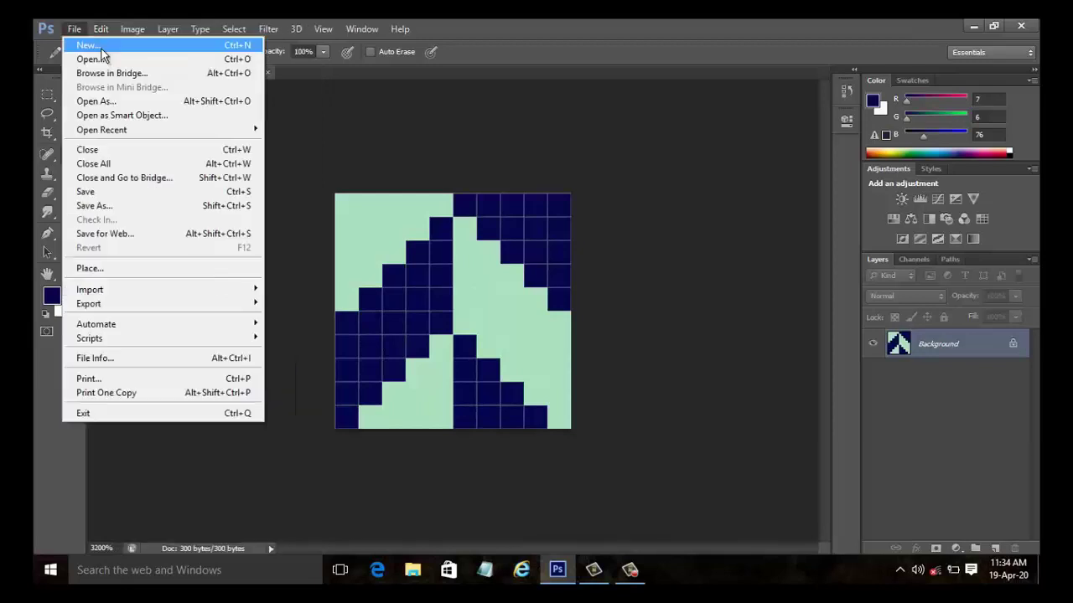
pyautogui.click(95, 43)
pyautogui.doubleClick(450, 258)
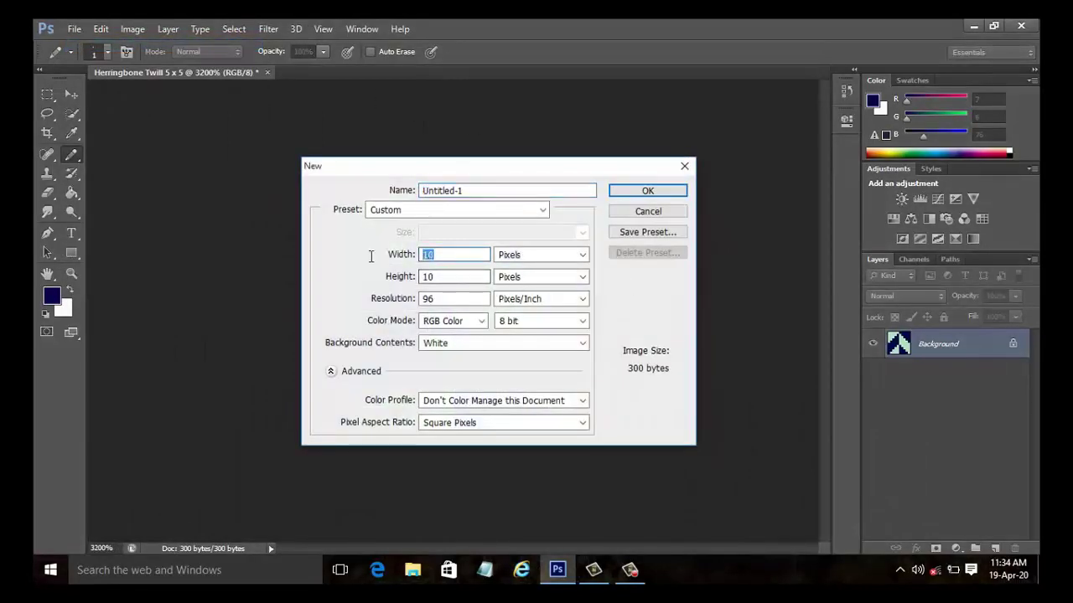
pyautogui.write('500')
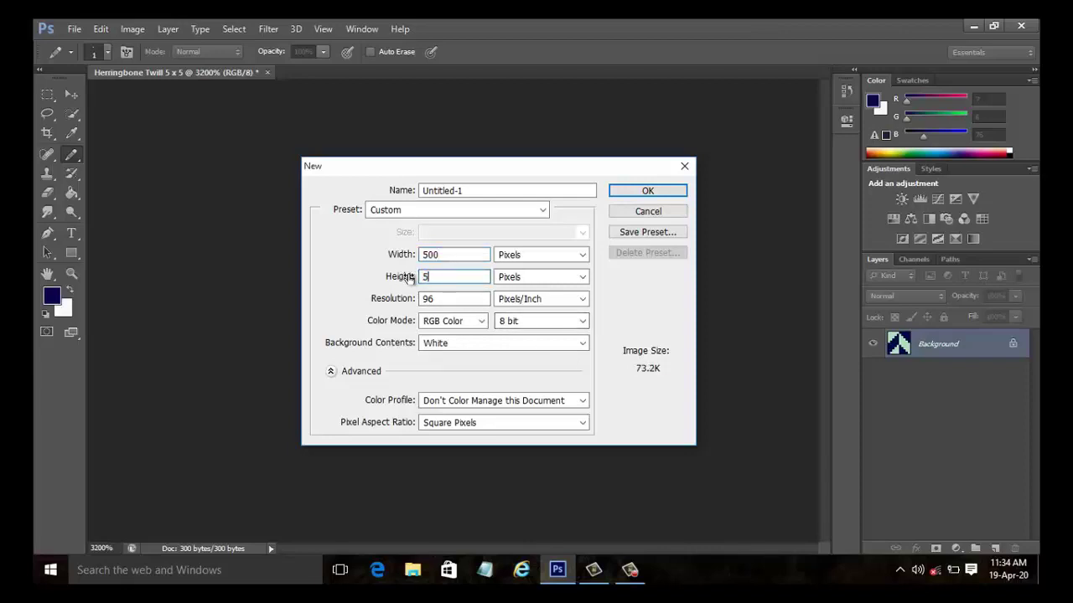
pyautogui.click(658, 194)
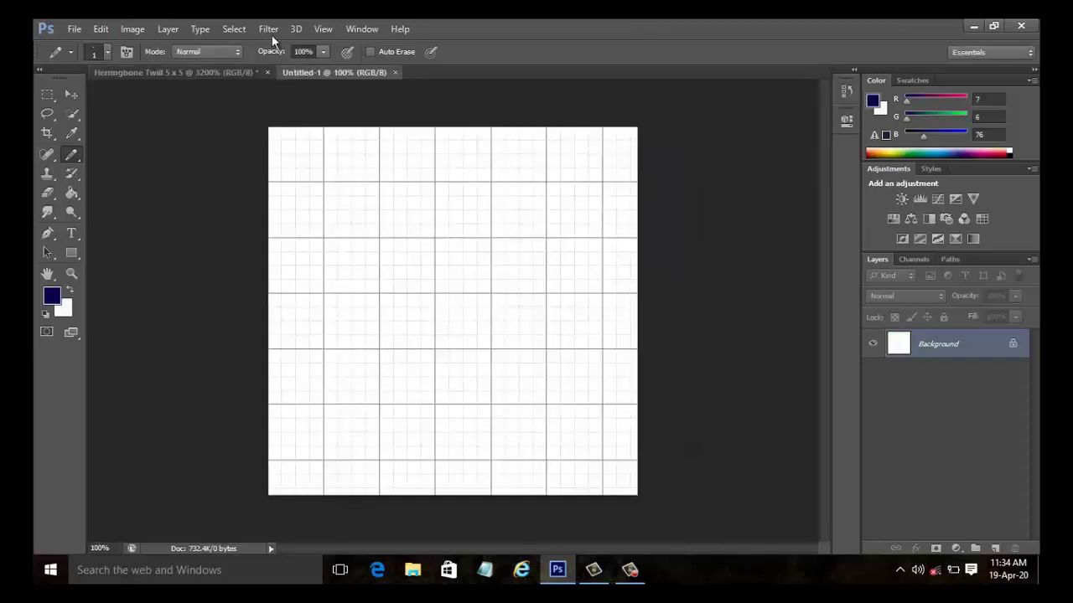
# Step: Hide the extras such as the grid and fill the new document with the navy and pale green herringbone pattern at 100% opacity
pyautogui.click(323, 28)
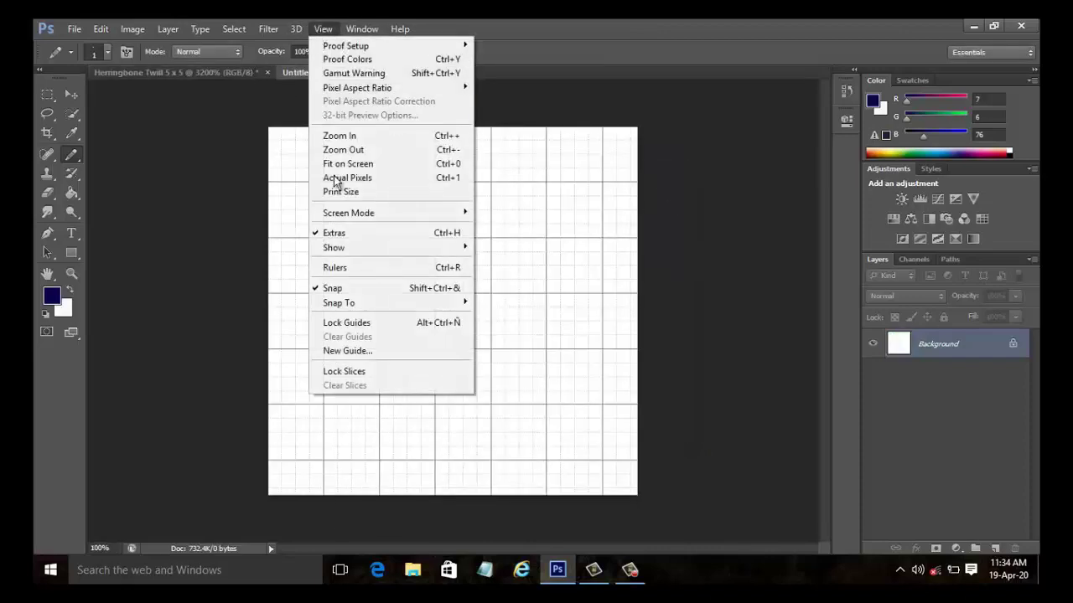
pyautogui.click(340, 232)
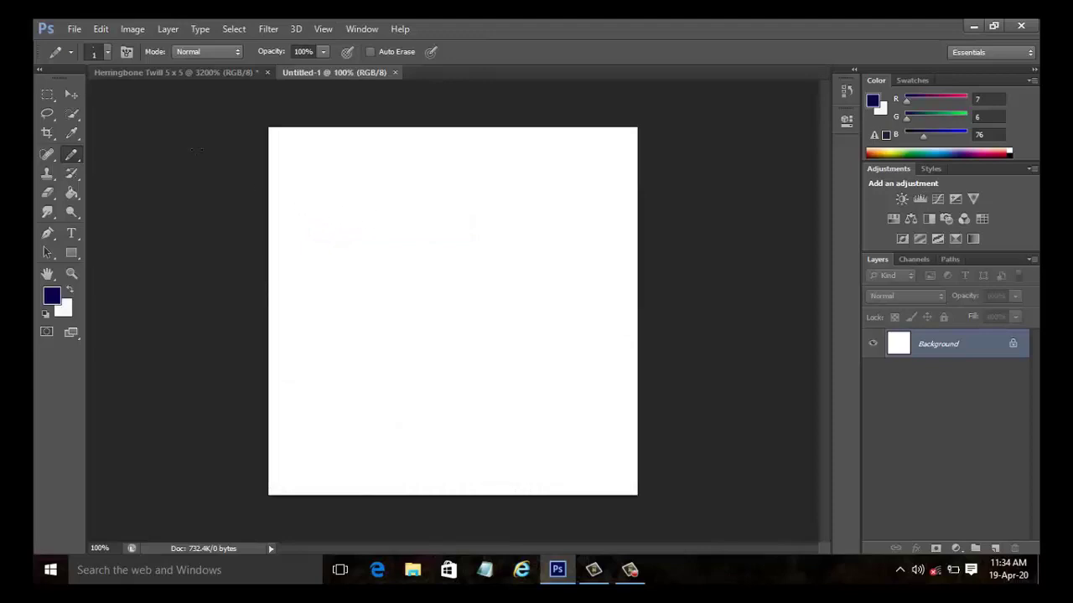
pyautogui.click(101, 29)
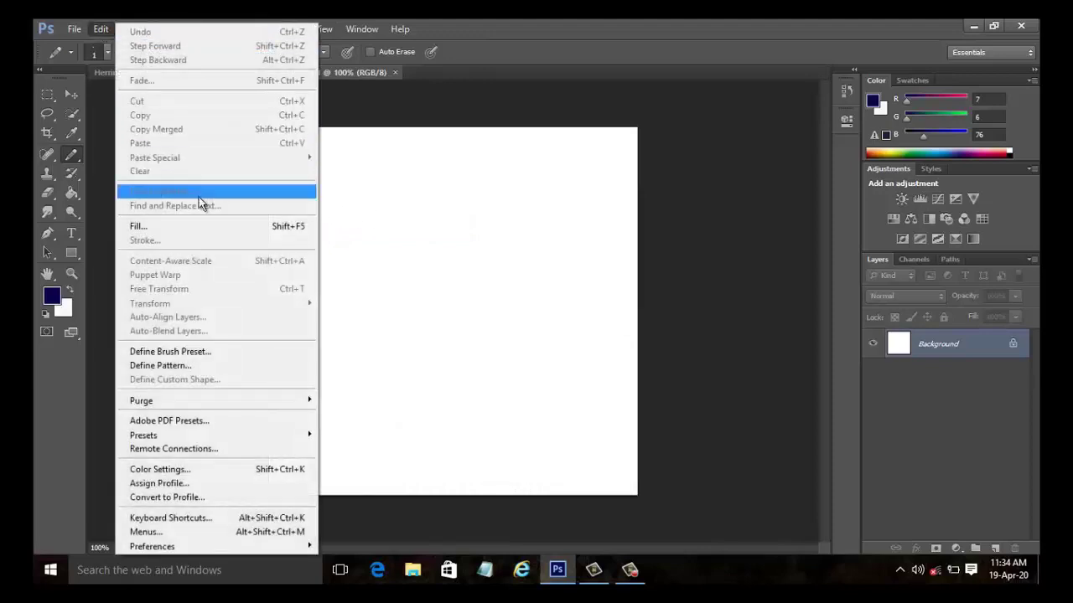
pyautogui.click(165, 227)
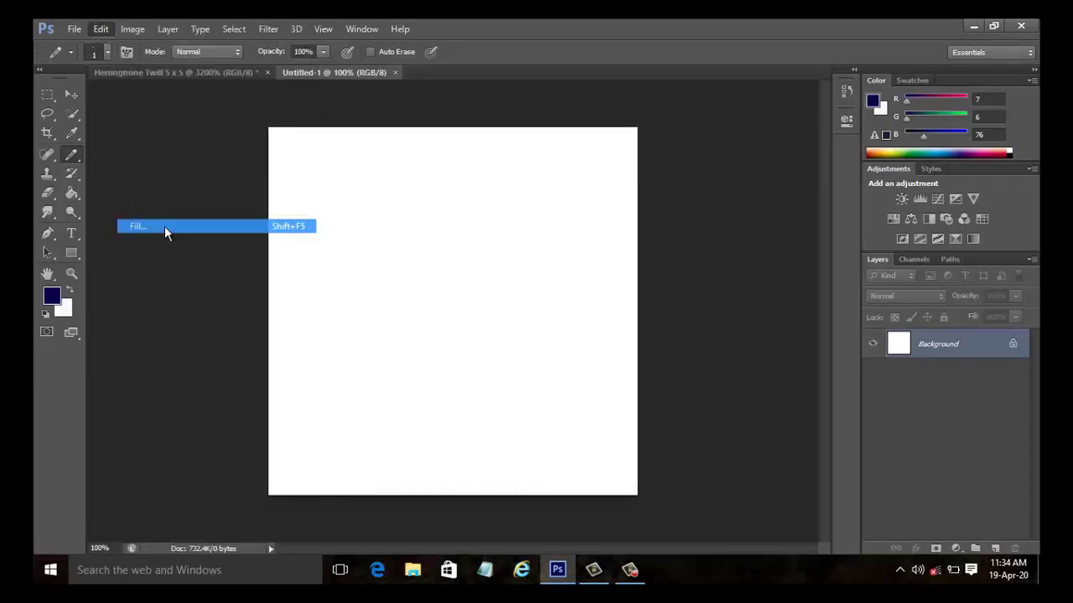
pyautogui.click(795, 220)
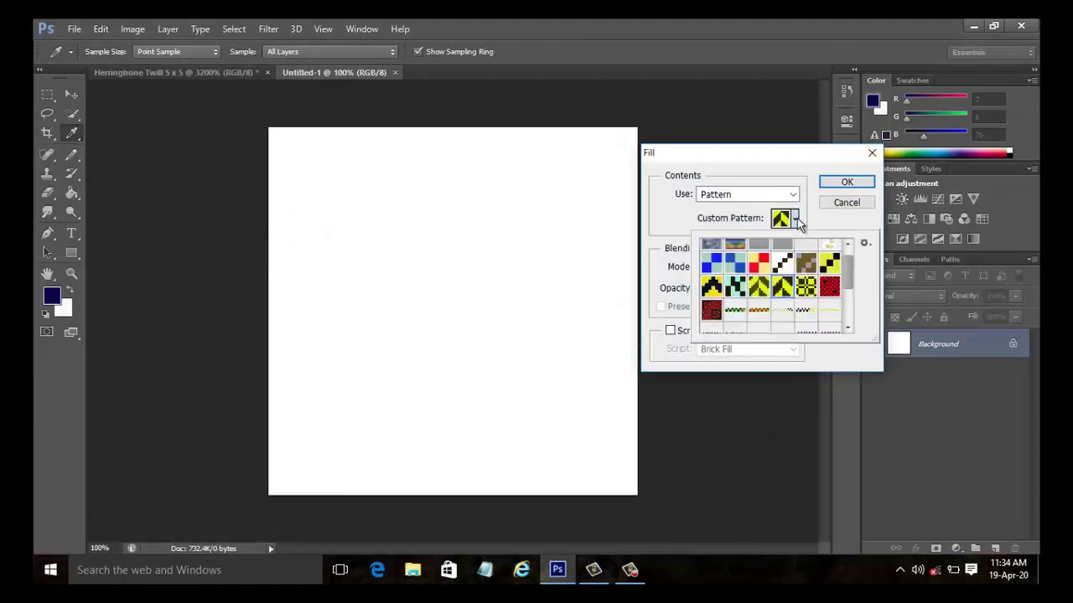
pyautogui.moveTo(851, 284); pyautogui.dragTo(853, 312)
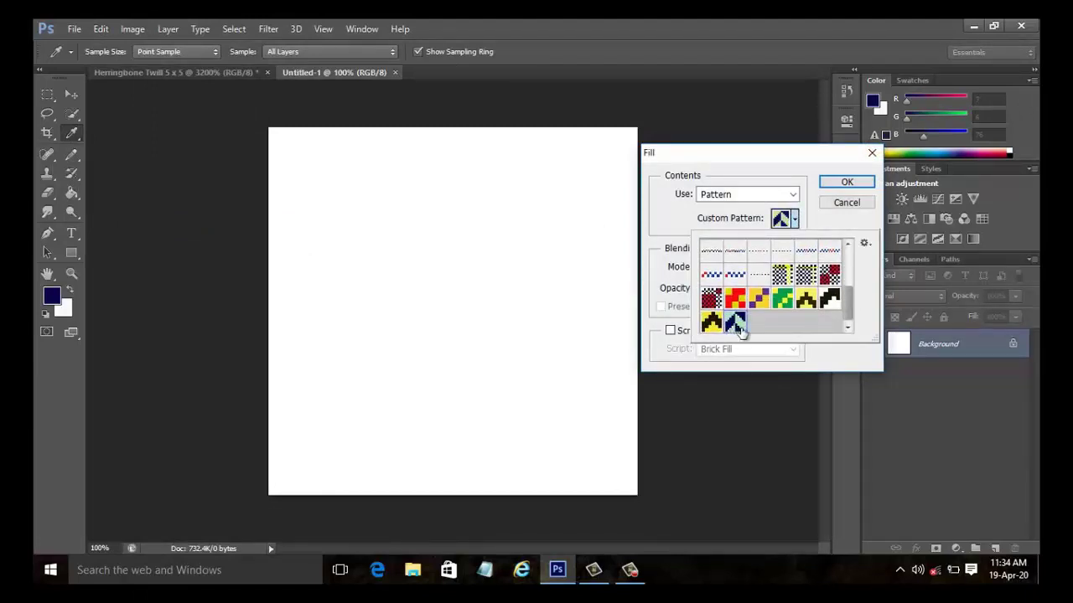
pyautogui.click(835, 225)
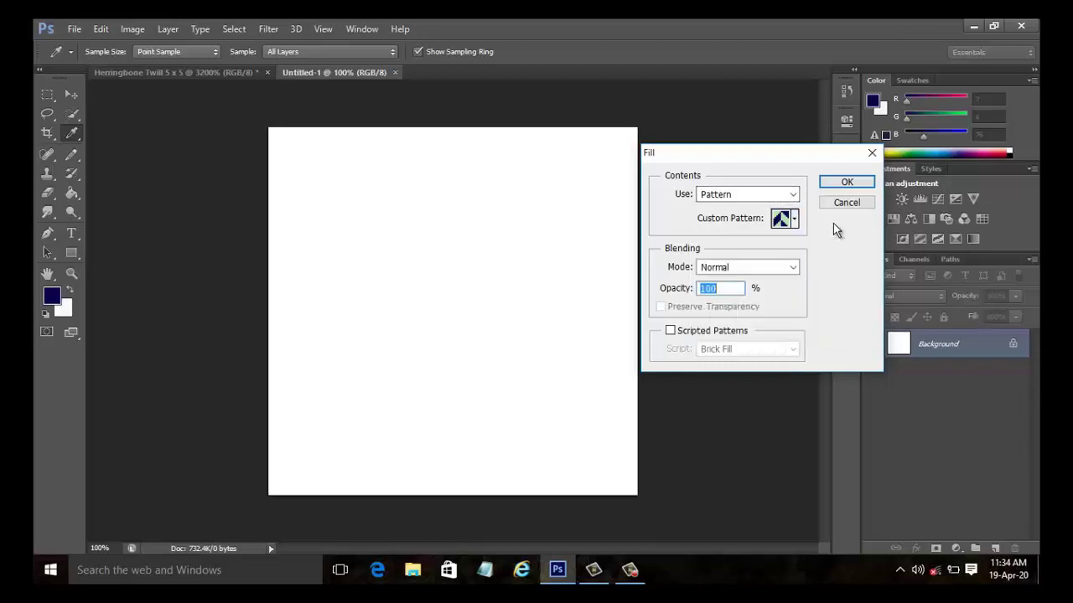
pyautogui.click(848, 183)
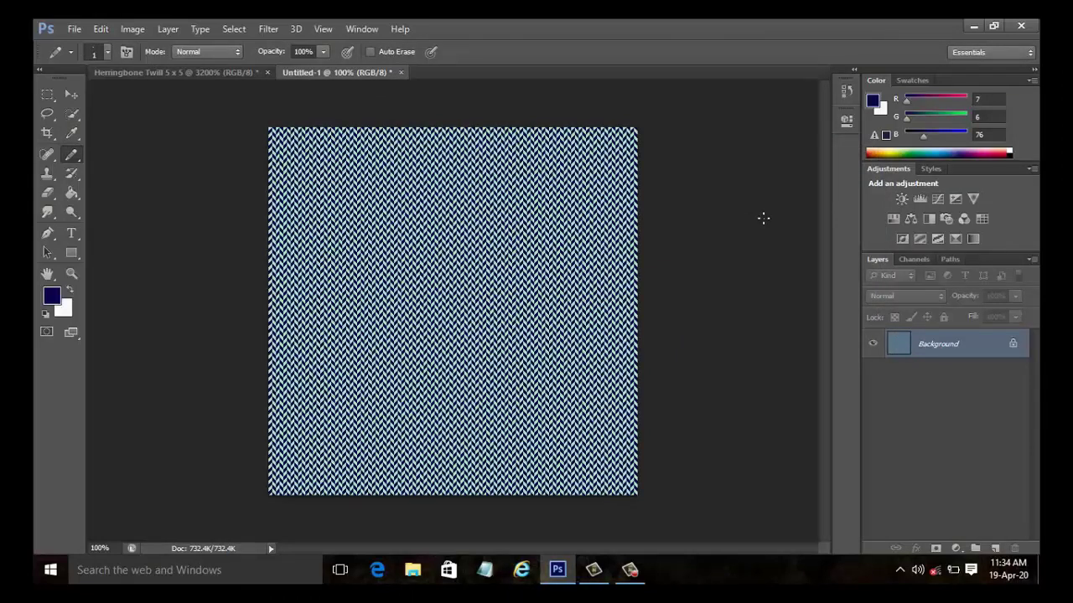
# Step: Examine the herringbone weave of the filled swatch at high magnification, ending at 100% view
pyautogui.hotkey('ctrl', '+')
pyautogui.hotkey('ctrl', '+')
pyautogui.hotkey('ctrl', '+')
pyautogui.hotkey('ctrl', '+')
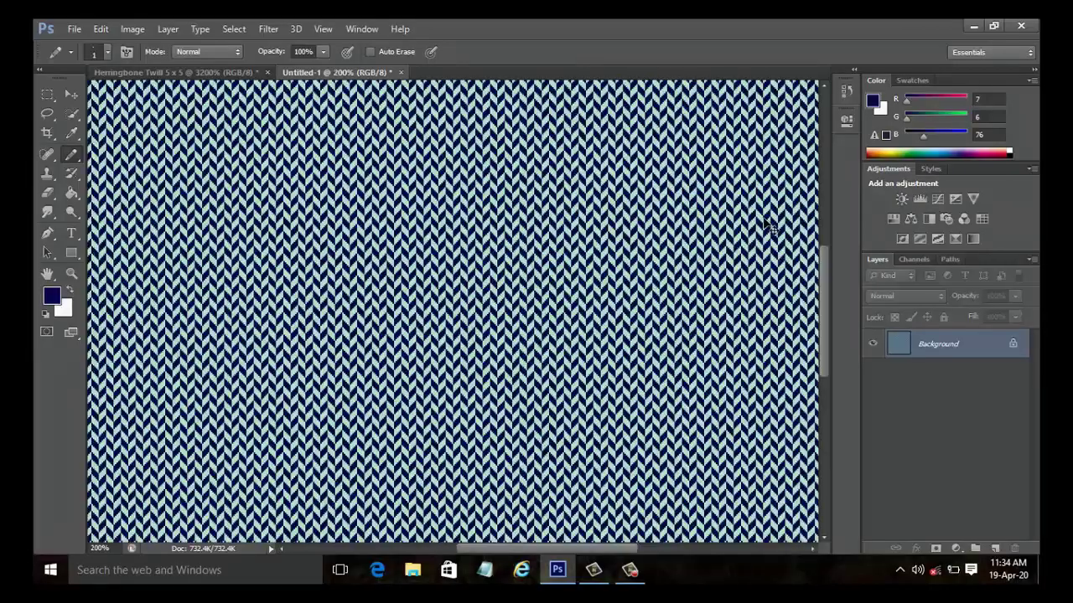
pyautogui.hotkey('ctrl', '+')
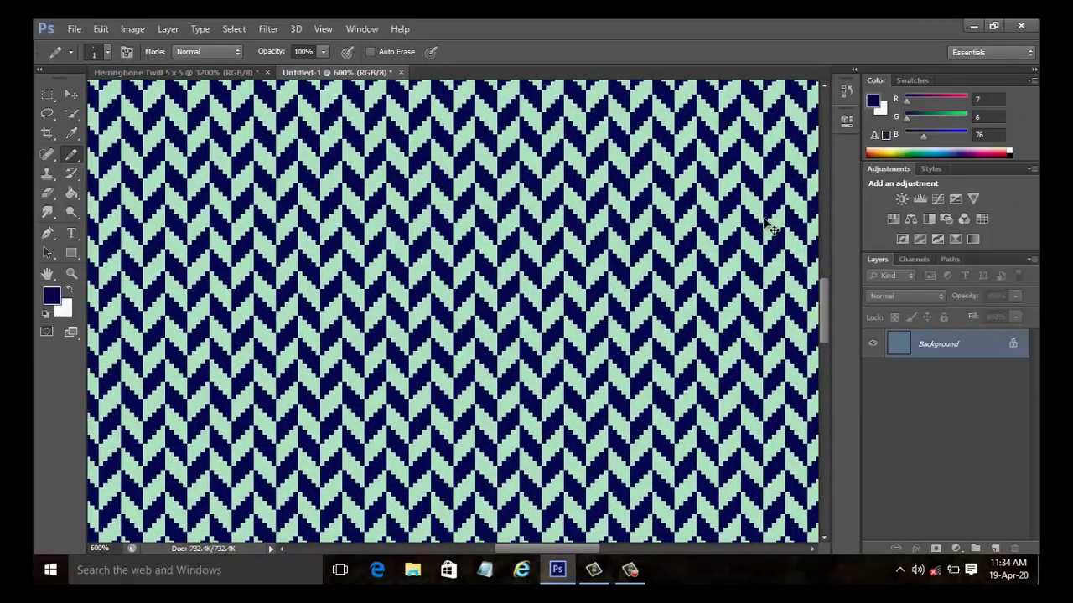
pyautogui.hotkey('ctrl', '-')
pyautogui.hotkey('ctrl', '-')
pyautogui.hotkey('ctrl', '-')
pyautogui.hotkey('ctrl', '-')
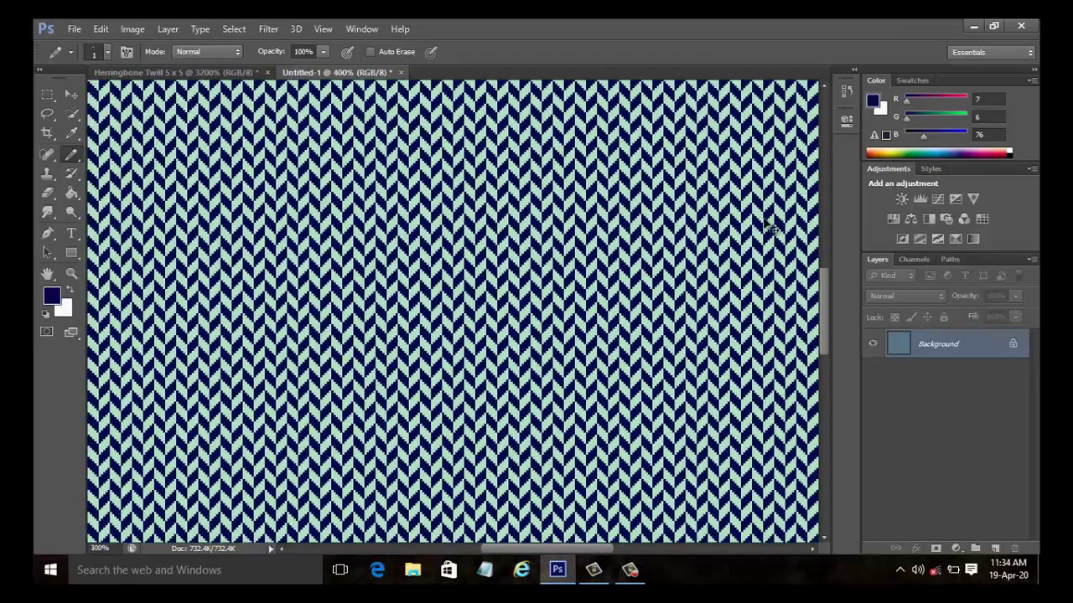
pyautogui.hotkey('ctrl', '-')
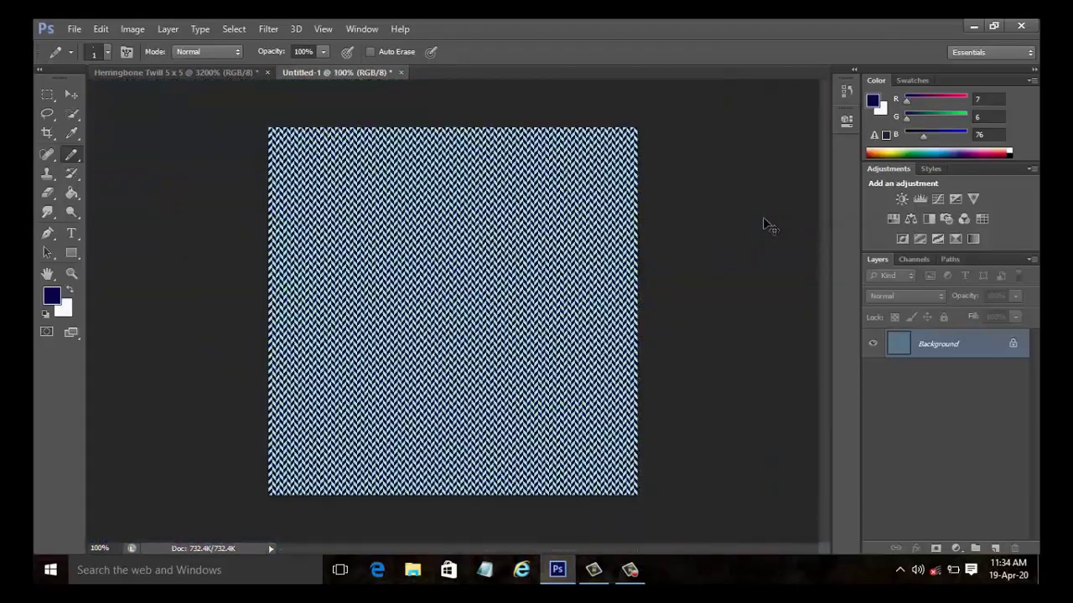
# Step: Save the swatch as a JPEG named Herringbone Twill 5_5 in the adobe photoshop images folder, at Maximum quality 12 with Baseline ("Standard") format
pyautogui.click(67, 30)
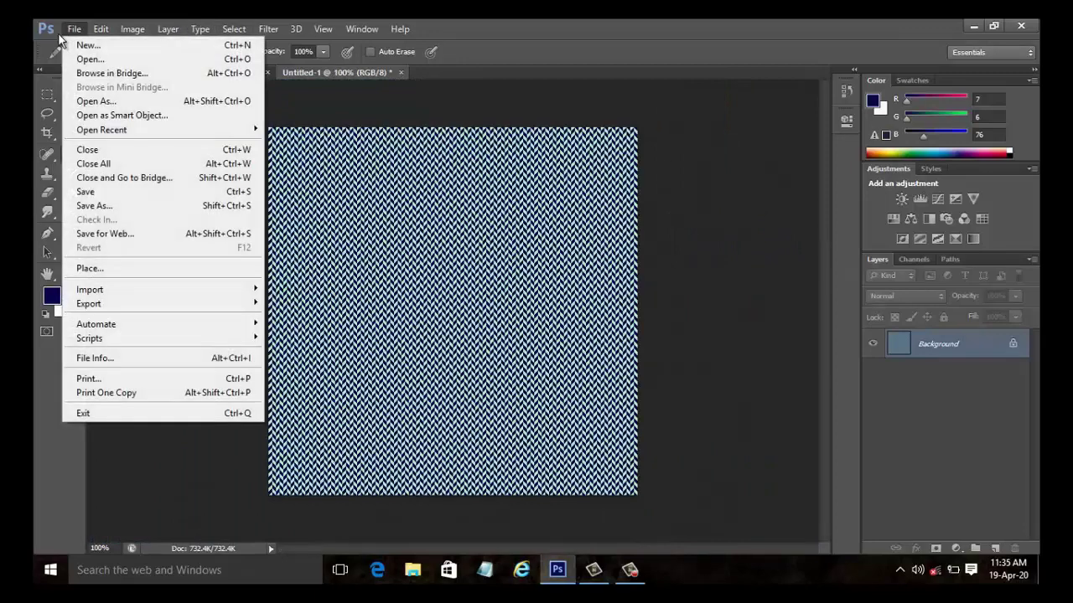
pyautogui.click(105, 206)
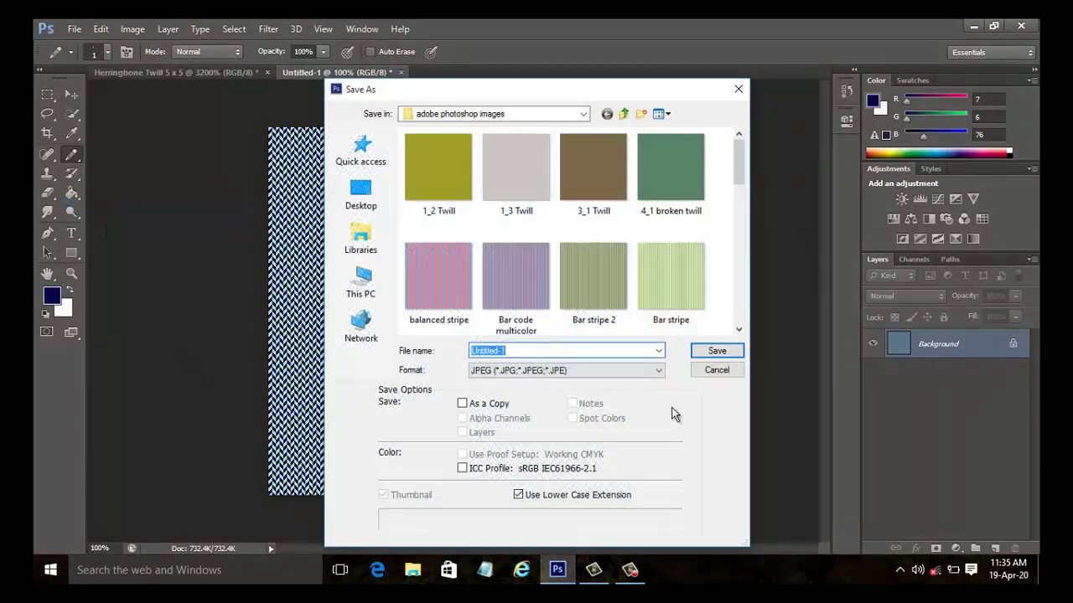
pyautogui.write('Herringbone')
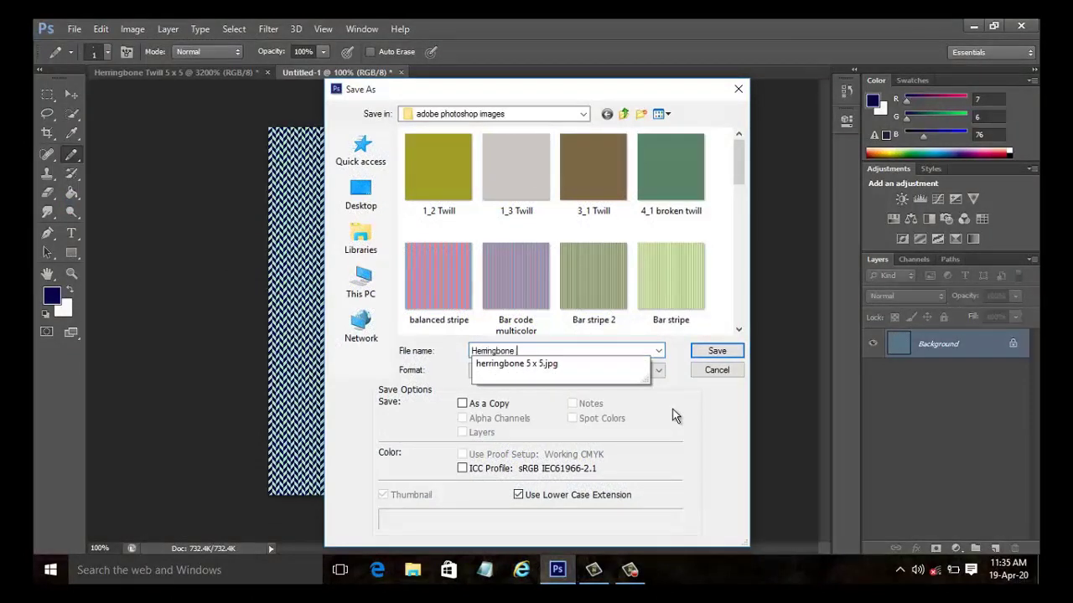
pyautogui.write(' Twill 5_5')
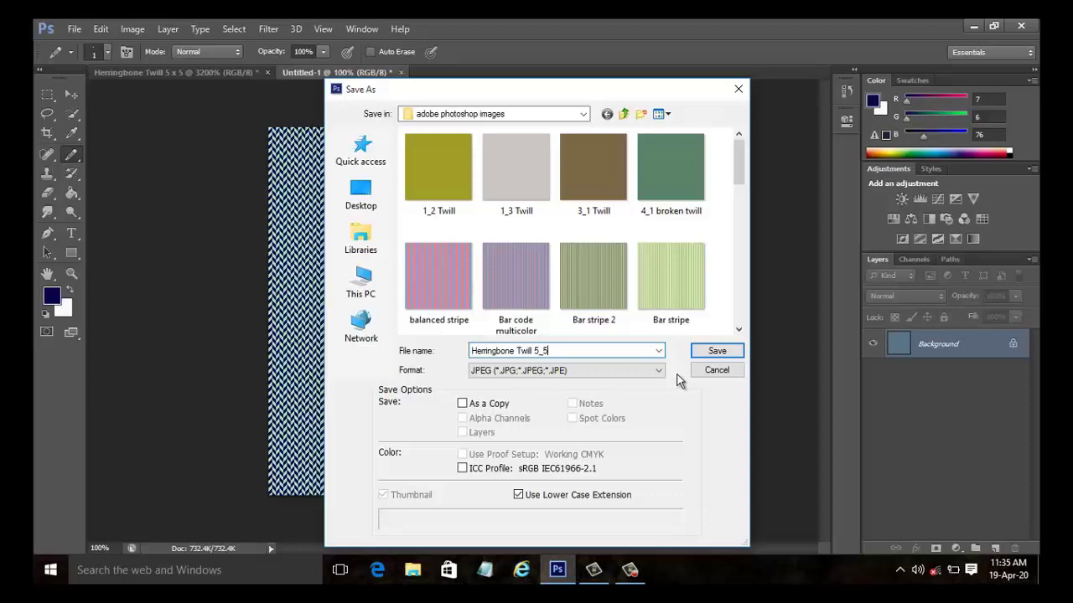
pyautogui.click(713, 351)
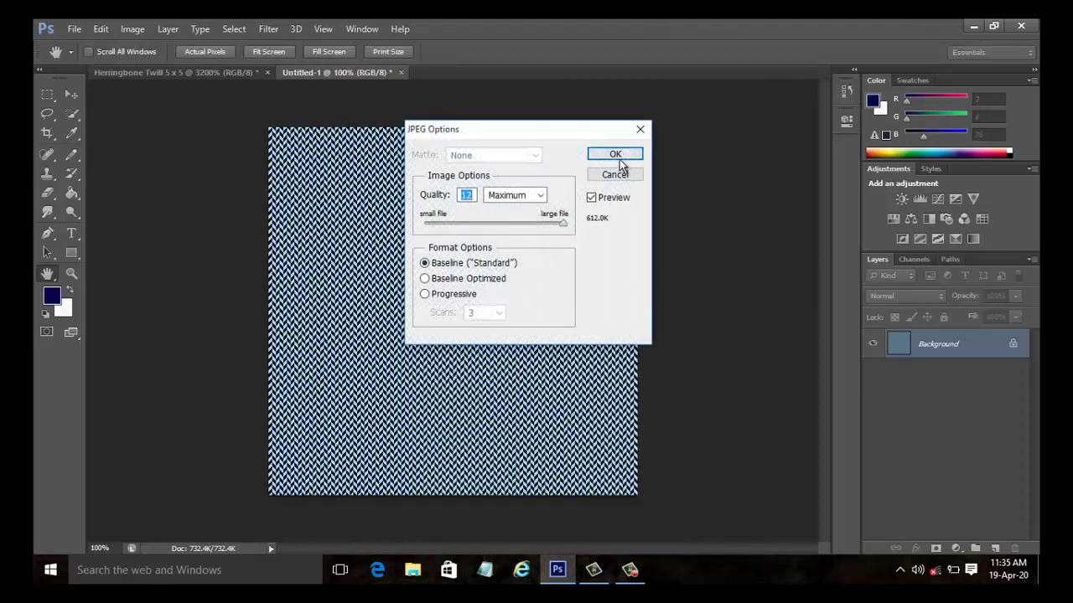
pyautogui.click(615, 154)
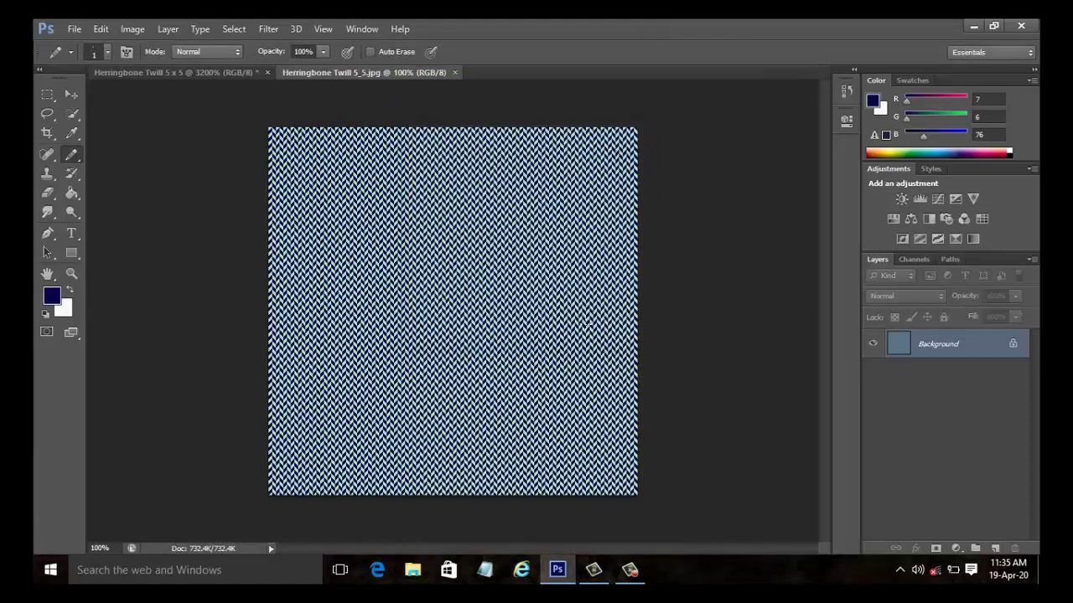